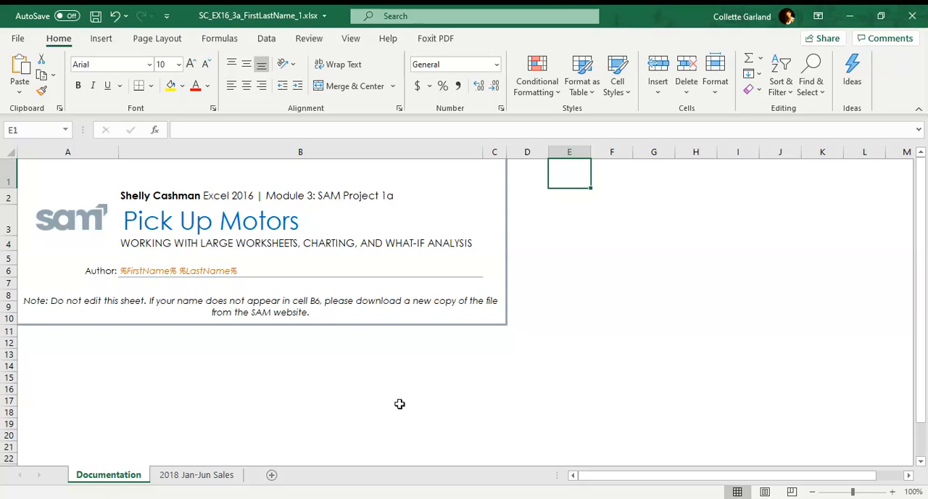
Step: Open the 2018 Jan-Jun Sales worksheet and remove the split from its window
{"action": "left_click", "coordinate": [218, 475]}
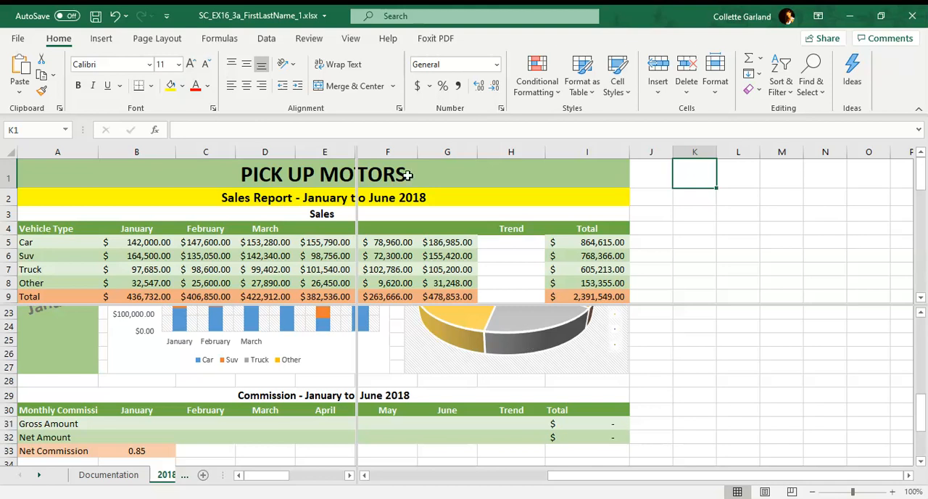
{"action": "left_click", "coordinate": [354, 38]}
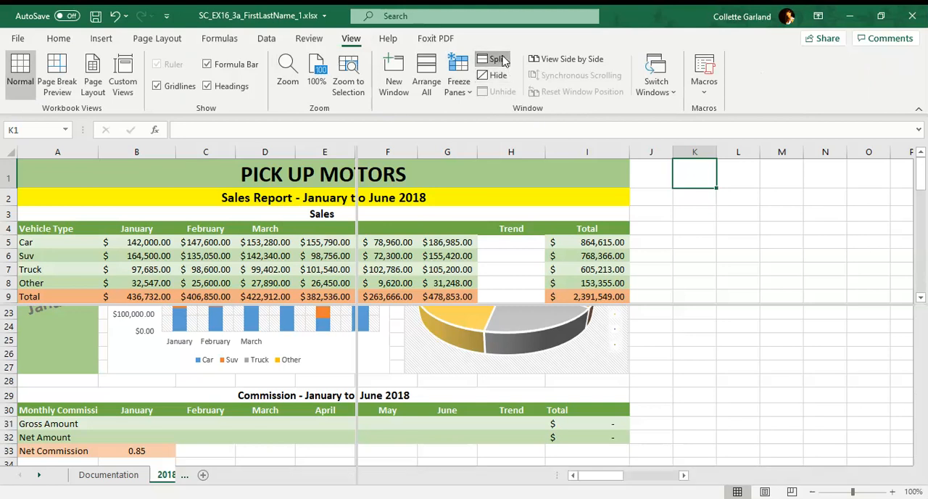
{"action": "left_click", "coordinate": [500, 60]}
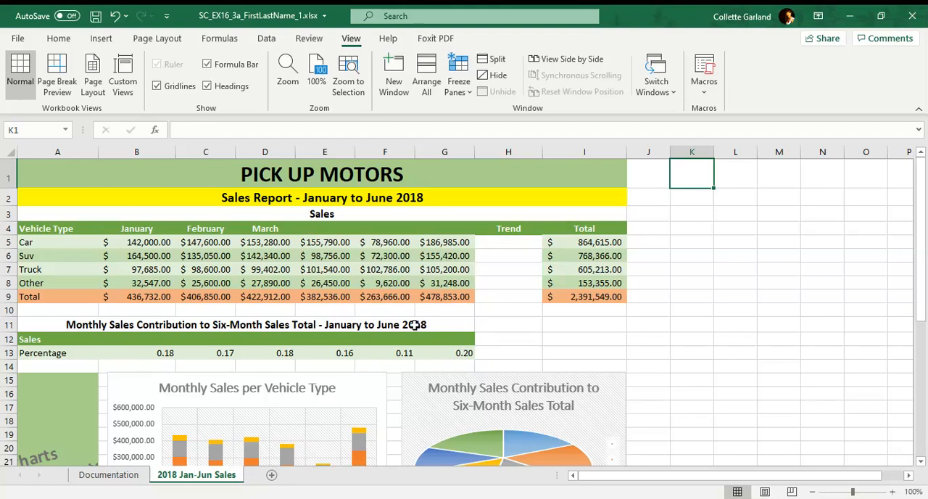
{"action": "left_click", "coordinate": [66, 212]}
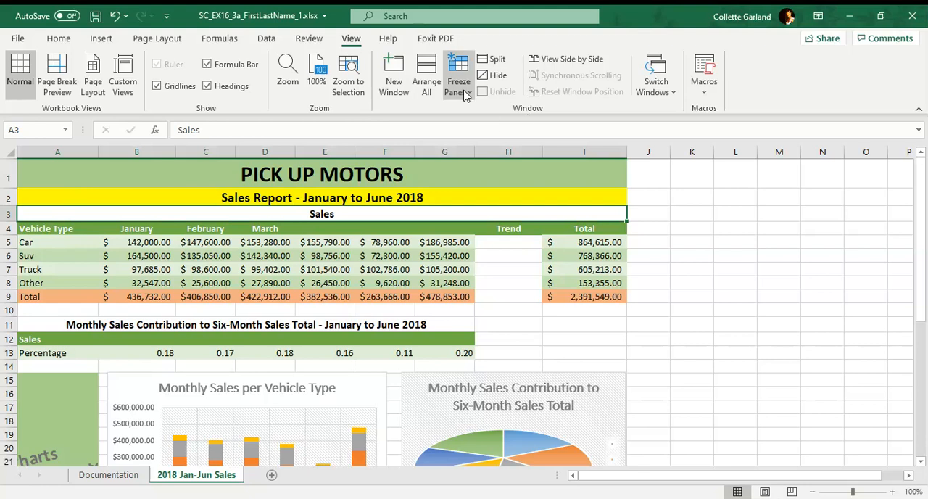
{"action": "left_click", "coordinate": [466, 89]}
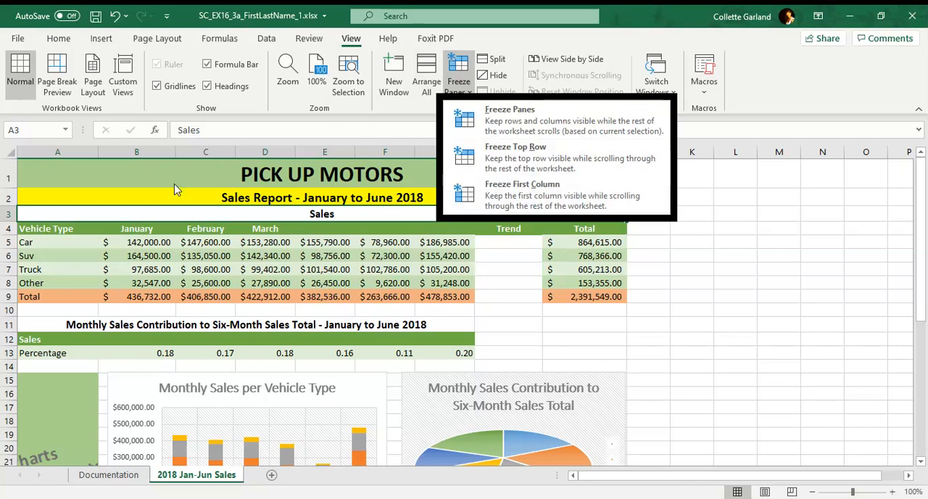
{"action": "left_click", "coordinate": [26, 174]}
{"action": "left_click", "coordinate": [6, 175]}
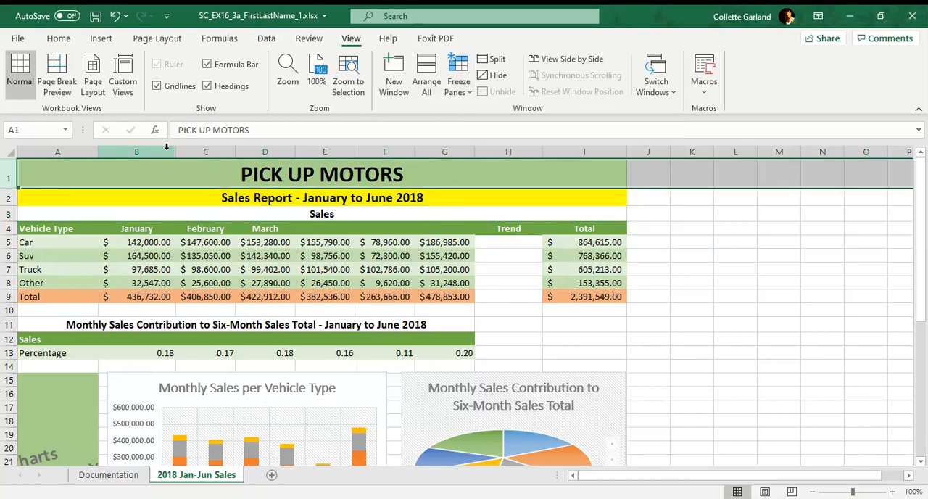
{"action": "left_click", "coordinate": [449, 82]}
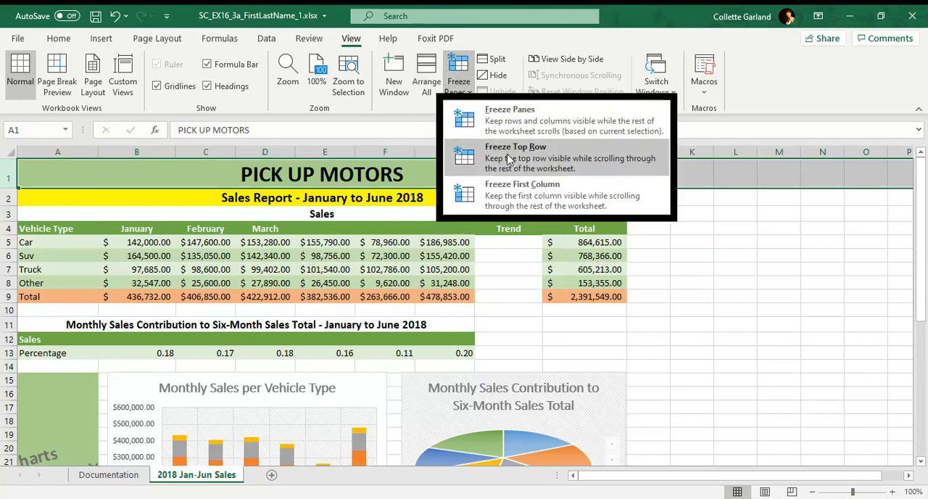
{"action": "left_click", "coordinate": [71, 151]}
{"action": "left_click", "coordinate": [71, 150]}
{"action": "left_click", "coordinate": [161, 177]}
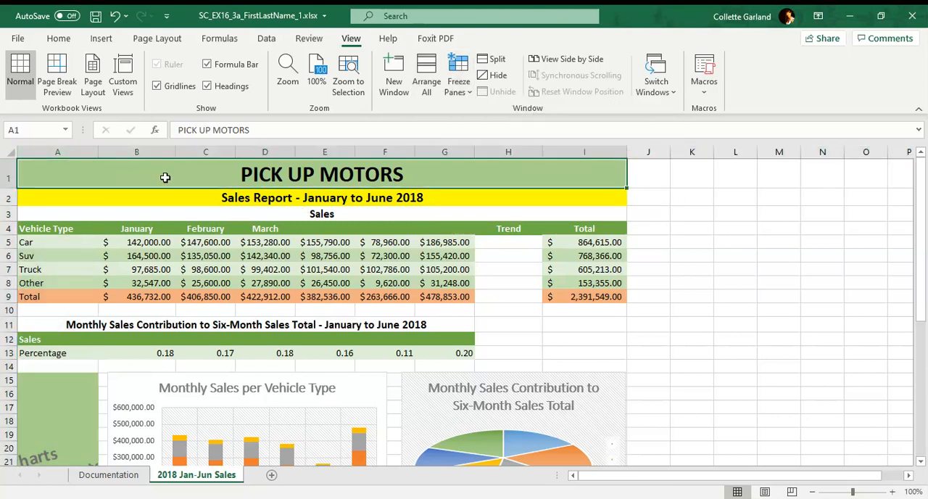
{"action": "left_click", "coordinate": [455, 93]}
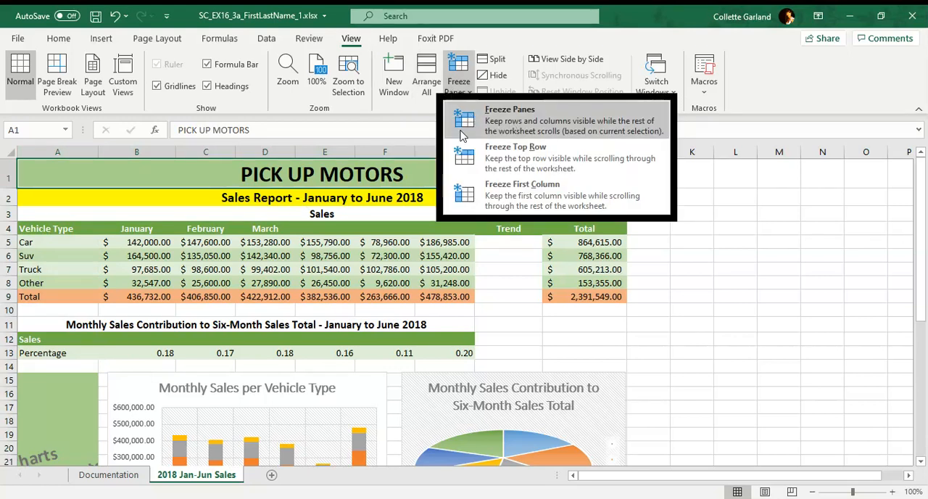
{"action": "left_click", "coordinate": [502, 135]}
{"action": "left_click", "coordinate": [464, 124]}
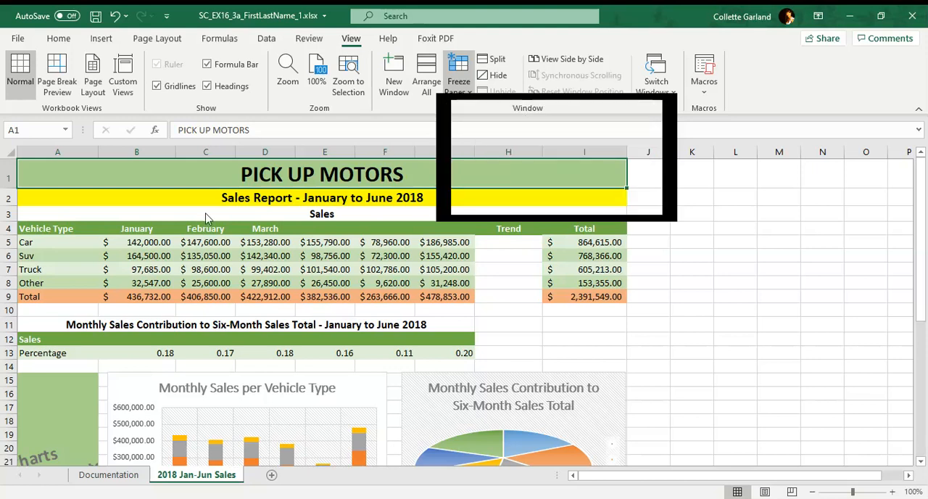
Step: Freeze the panes at cell A3 to hold the two title rows in place, and test the result by scrolling
{"action": "left_click", "coordinate": [77, 212]}
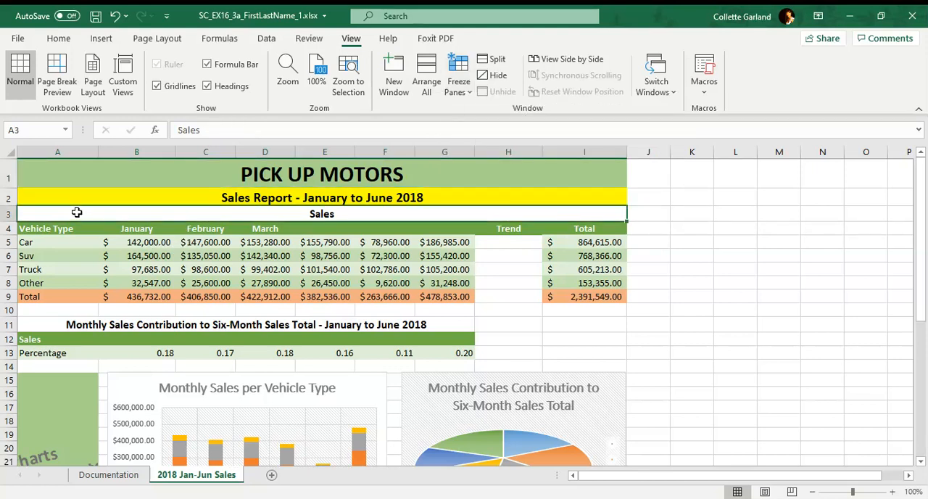
{"action": "left_click", "coordinate": [455, 88]}
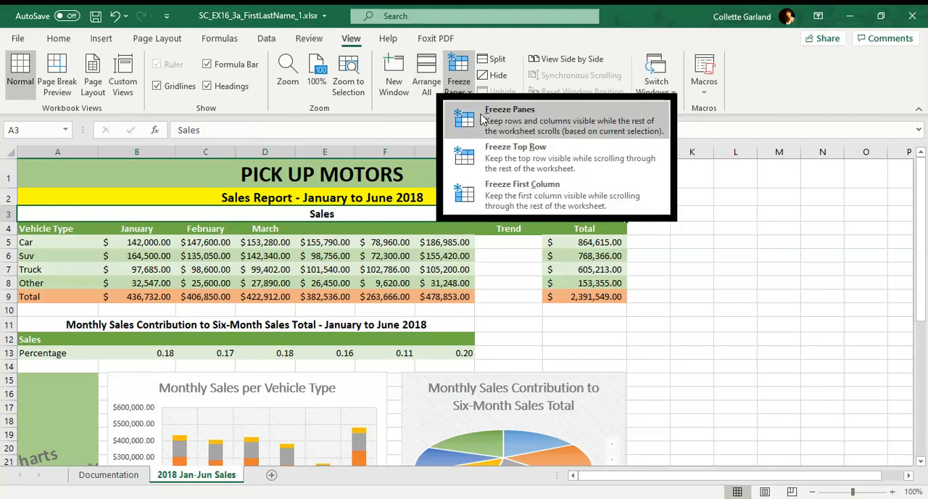
{"action": "left_click", "coordinate": [484, 116]}
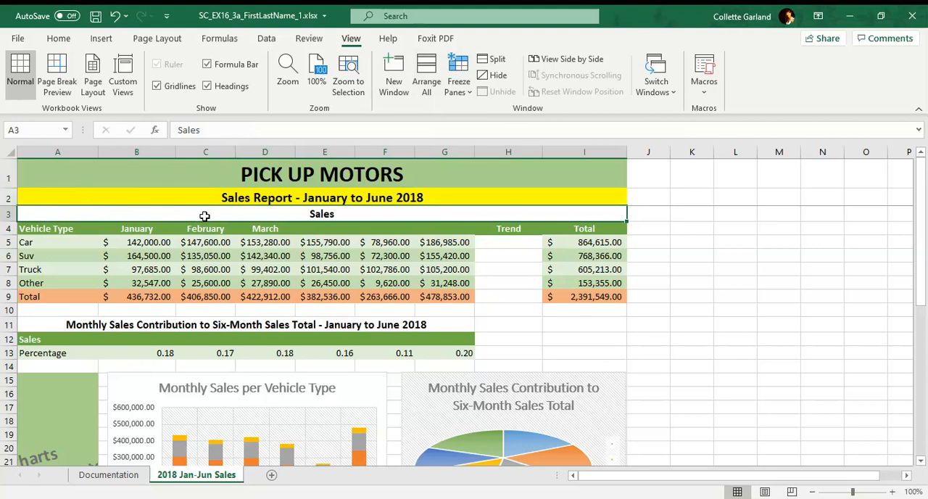
{"action": "left_click", "coordinate": [231, 240]}
{"action": "scroll", "coordinate": [234, 241], "scroll_direction": "down", "scroll_amount": 2}
{"action": "scroll", "coordinate": [233, 241], "scroll_direction": "up", "scroll_amount": 2}
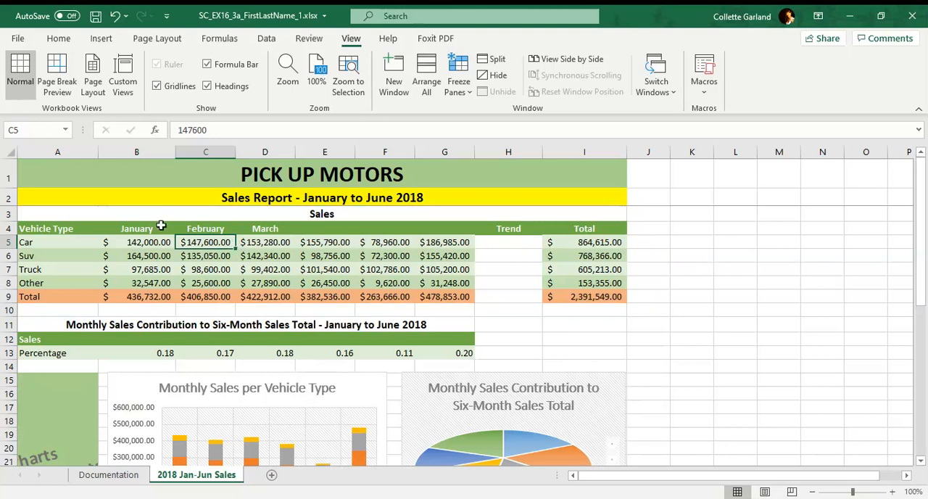
Step: Unfreeze the panes on the sales worksheet
{"action": "left_click", "coordinate": [130, 217]}
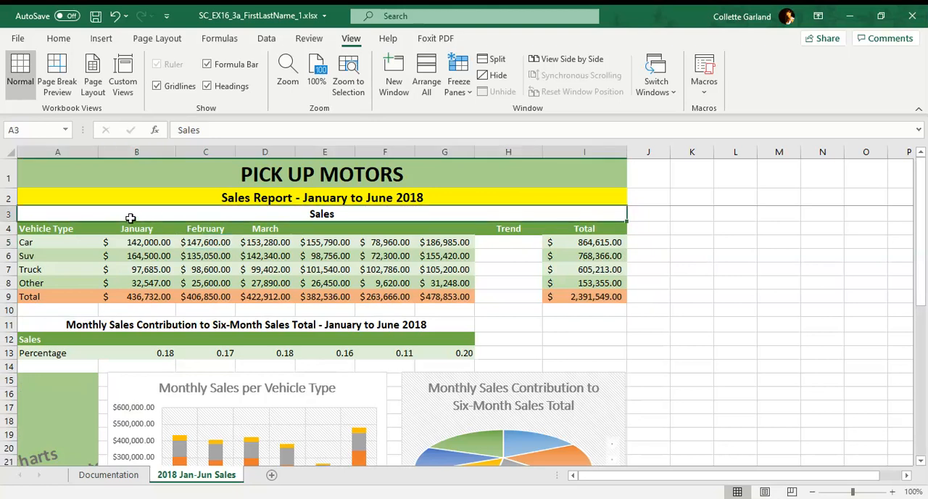
{"action": "left_click", "coordinate": [457, 94]}
{"action": "left_click", "coordinate": [548, 125]}
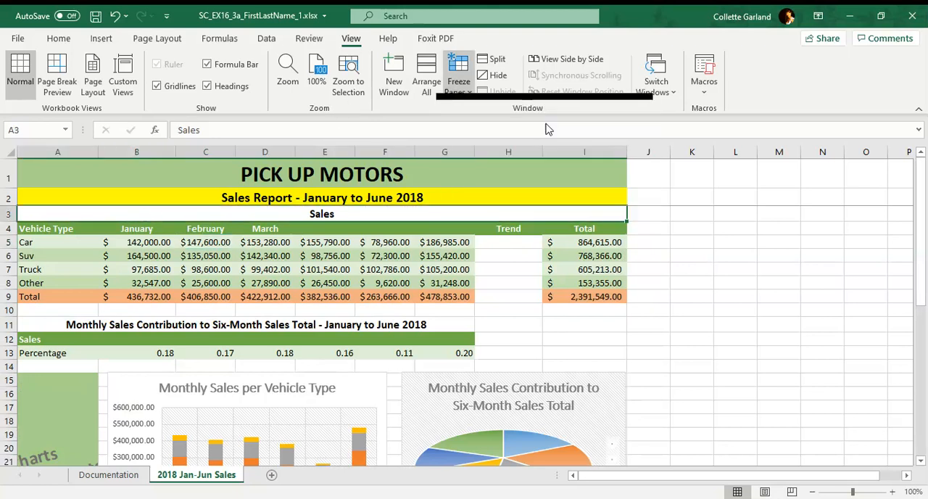
Step: Try freezing the rows above and the column before cell B7, check by scrolling, and unfreeze the panes
{"action": "left_click", "coordinate": [279, 243]}
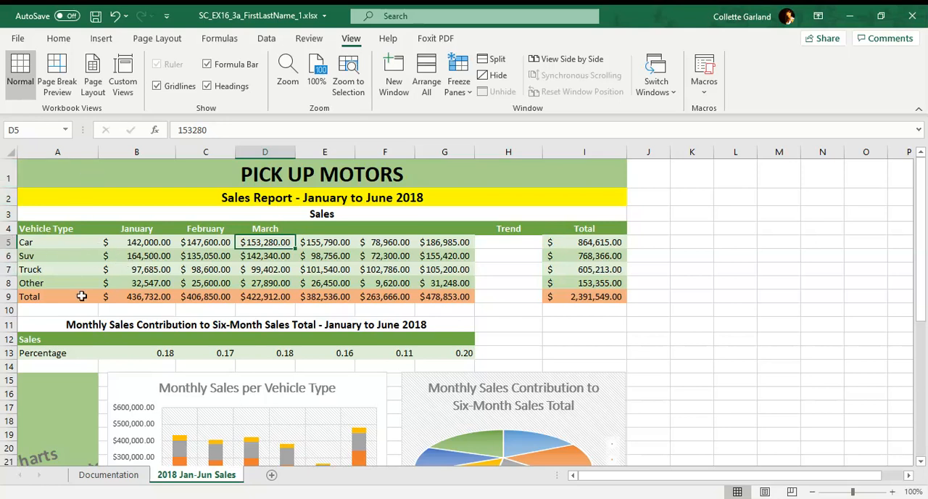
{"action": "left_click", "coordinate": [134, 272]}
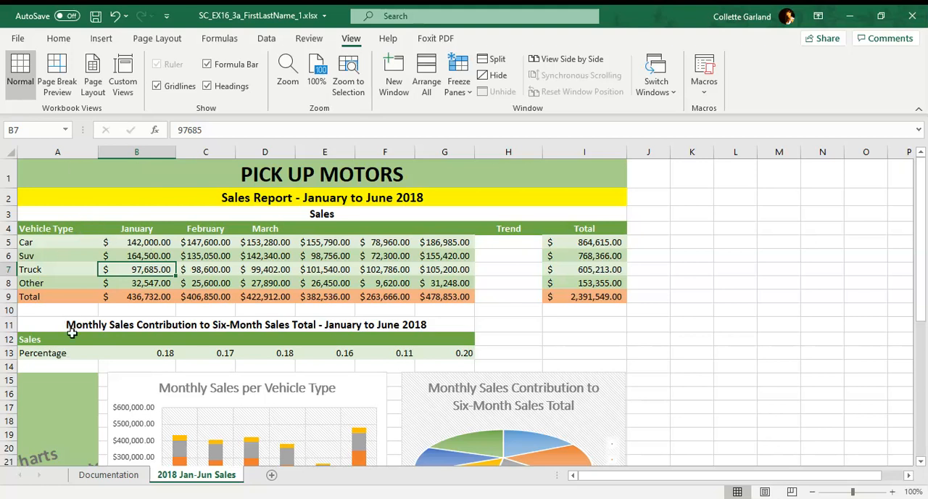
{"action": "left_click", "coordinate": [459, 82]}
{"action": "left_click", "coordinate": [479, 123]}
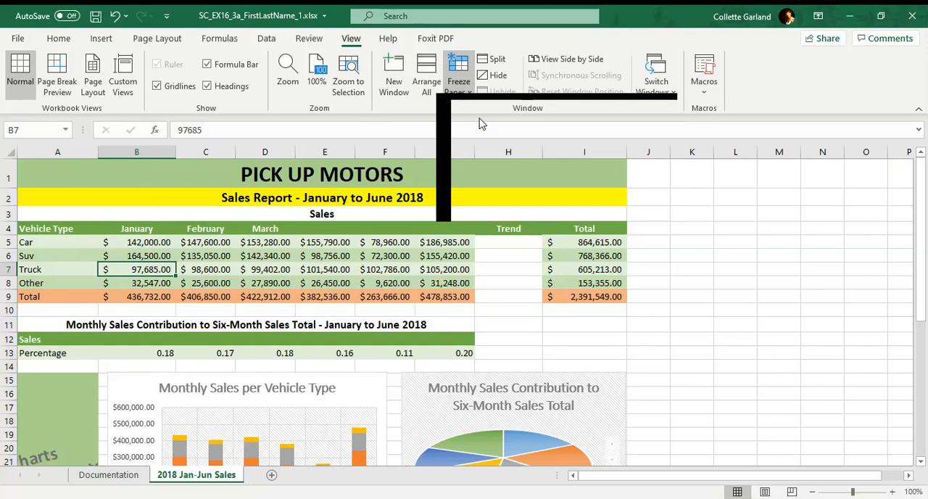
{"action": "scroll", "coordinate": [203, 283], "scroll_direction": "down", "scroll_amount": 5}
{"action": "scroll", "coordinate": [205, 286], "scroll_direction": "up", "scroll_amount": 5}
{"action": "scroll", "coordinate": [205, 285], "scroll_direction": "down", "scroll_amount": 5}
{"action": "scroll", "coordinate": [206, 284], "scroll_direction": "up", "scroll_amount": 5}
{"action": "scroll", "coordinate": [205, 282], "scroll_direction": "down", "scroll_amount": 5}
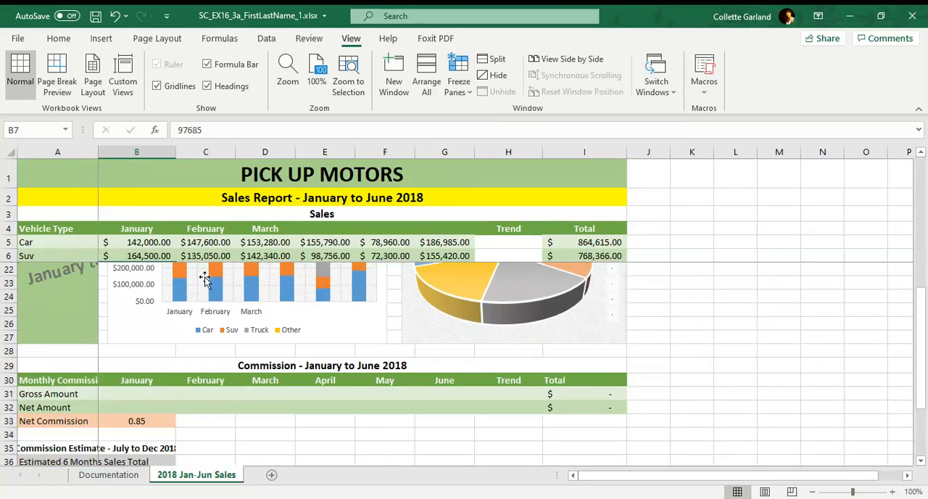
{"action": "scroll", "coordinate": [205, 283], "scroll_direction": "up", "scroll_amount": 5}
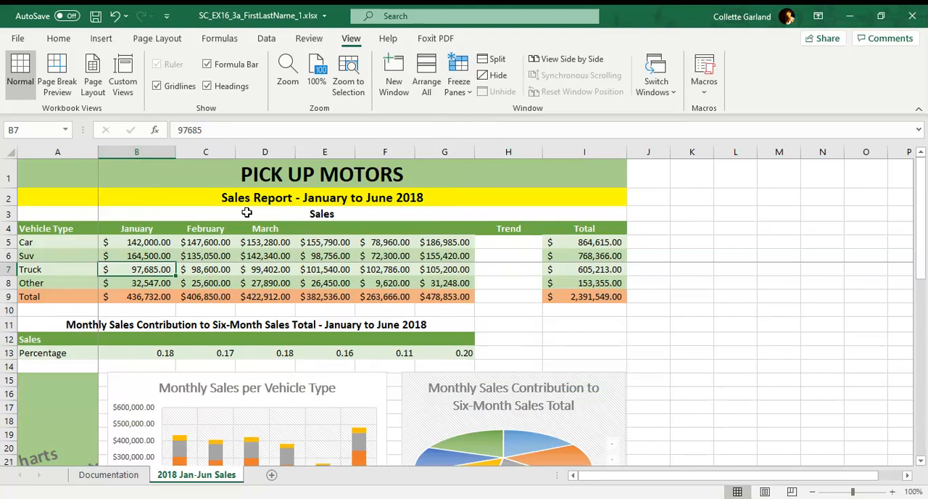
{"action": "left_click", "coordinate": [458, 82]}
{"action": "left_click", "coordinate": [507, 119]}
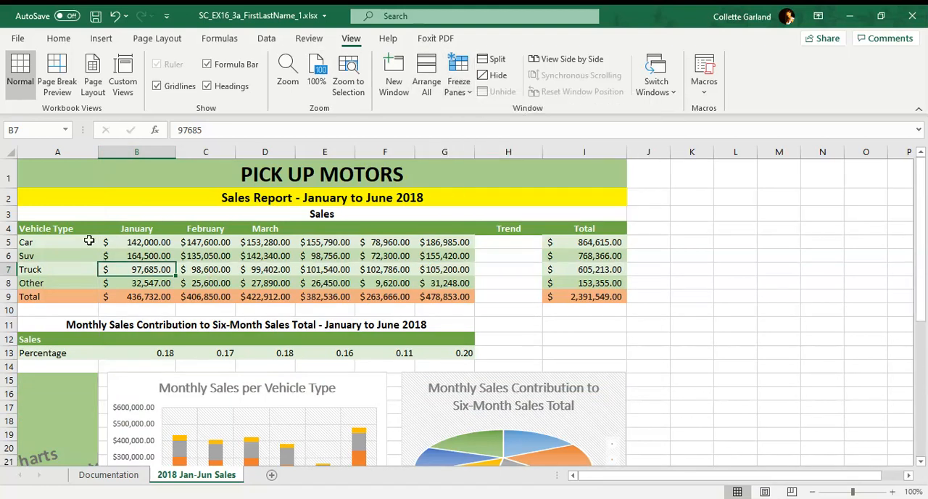
Step: Freeze rows 1 and 2 of the sales worksheet, using the merged Sales heading in A3 as the freeze position
{"action": "left_click", "coordinate": [137, 213]}
{"action": "left_click", "coordinate": [458, 81]}
{"action": "left_click", "coordinate": [493, 116]}
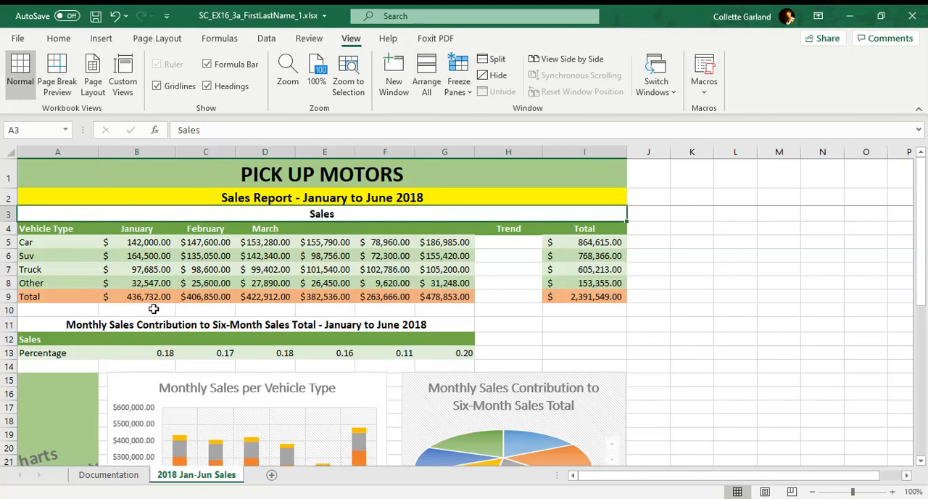
Step: Set the width of column A to 31
{"action": "left_click", "coordinate": [81, 152]}
{"action": "right_click", "coordinate": [81, 153]}
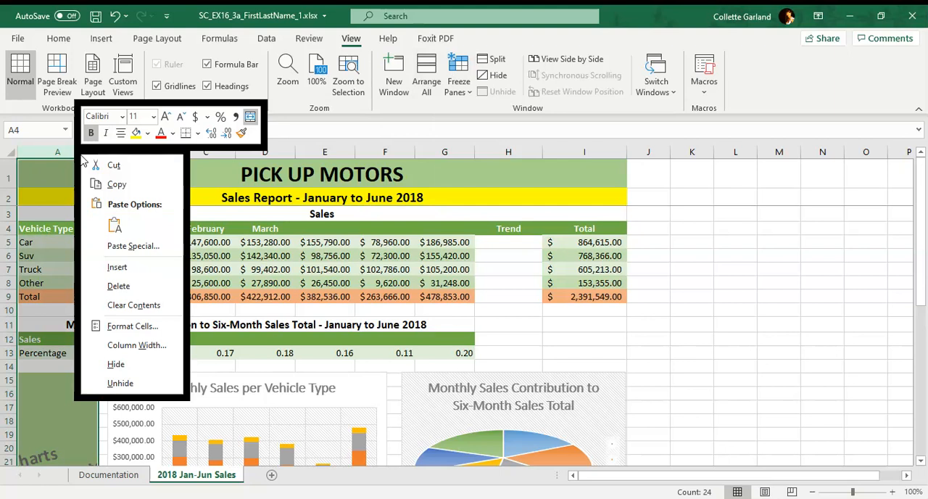
{"action": "left_click", "coordinate": [118, 365]}
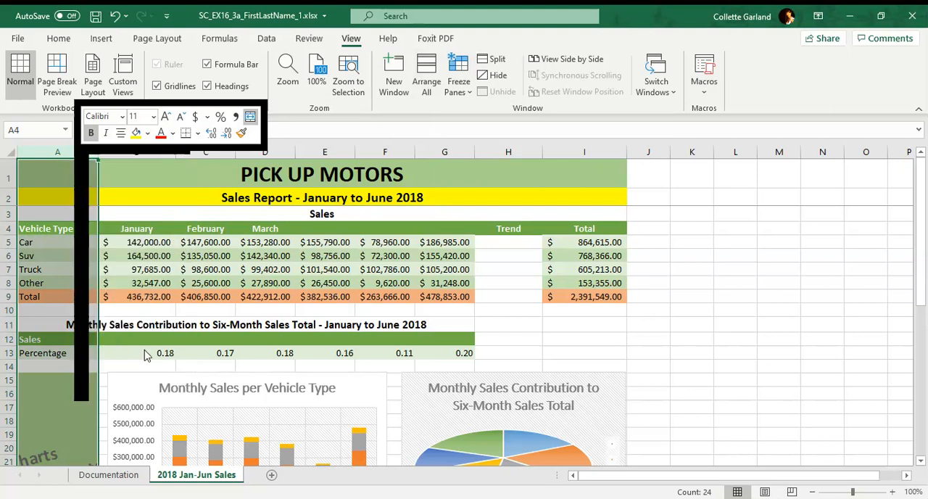
{"action": "type", "text": "31"}
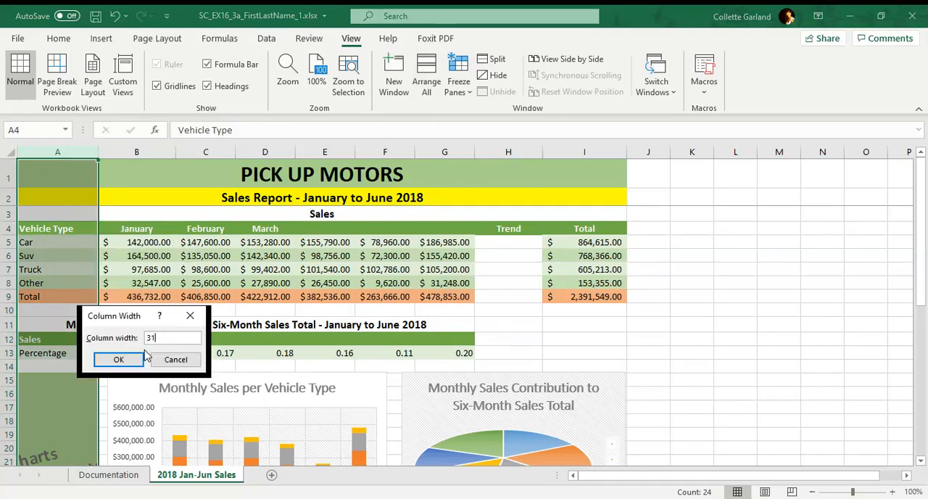
{"action": "left_click", "coordinate": [142, 358]}
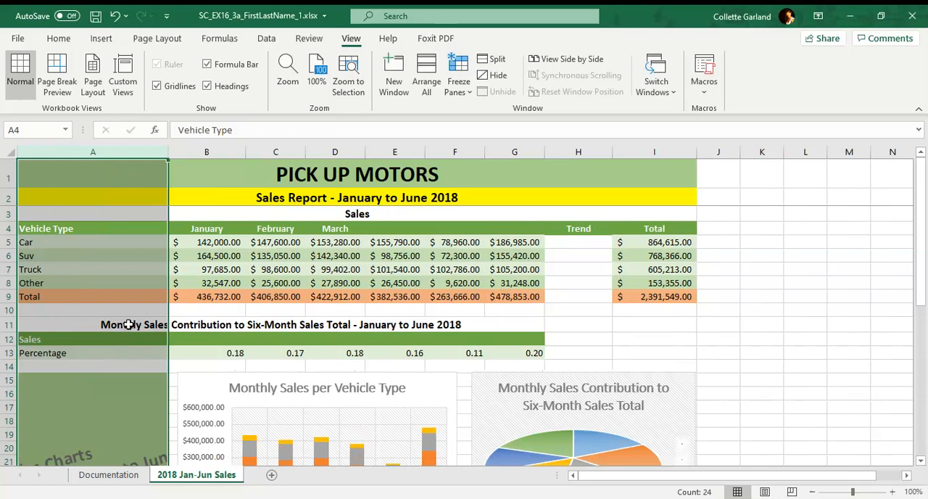
{"action": "left_click", "coordinate": [230, 269]}
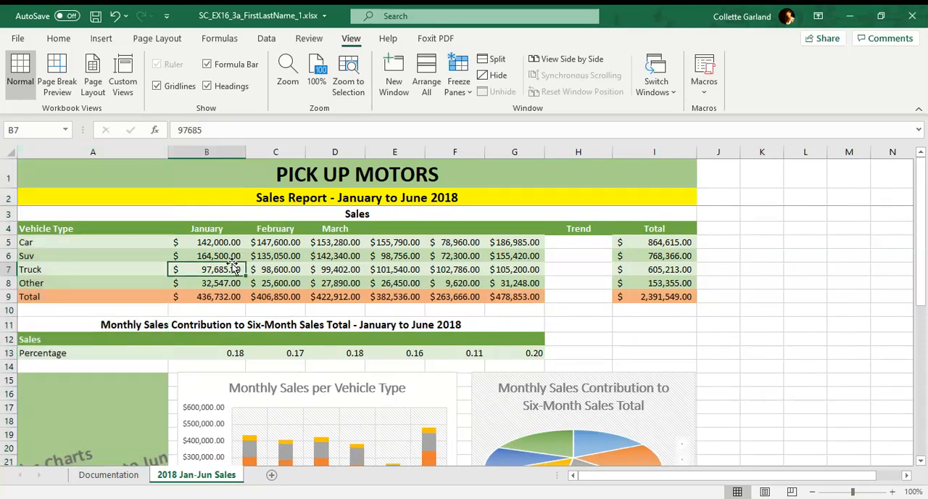
Step: Fill the month headings in B4:D4 across through G4 to add April, May and June
{"action": "left_click_drag", "start_coordinate": [231, 229], "coordinate": [361, 227]}
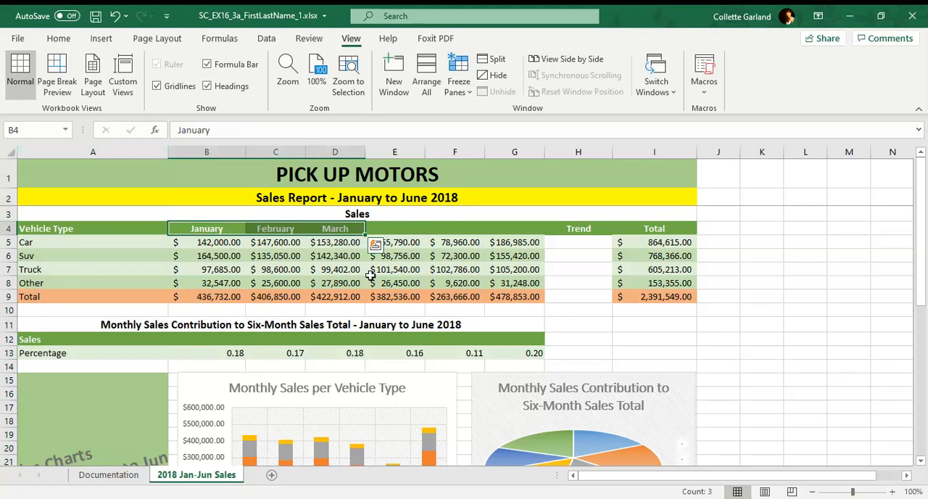
{"action": "left_click_drag", "start_coordinate": [365, 234], "coordinate": [524, 229]}
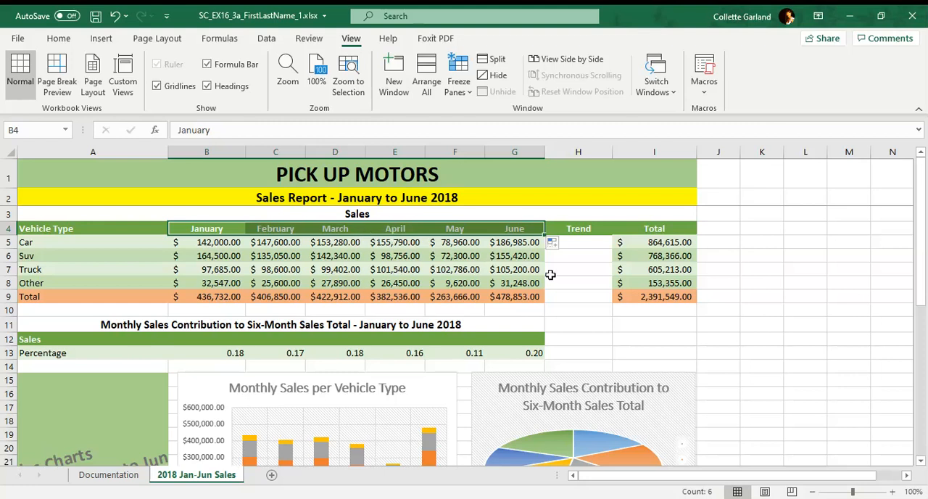
{"action": "left_click", "coordinate": [390, 244]}
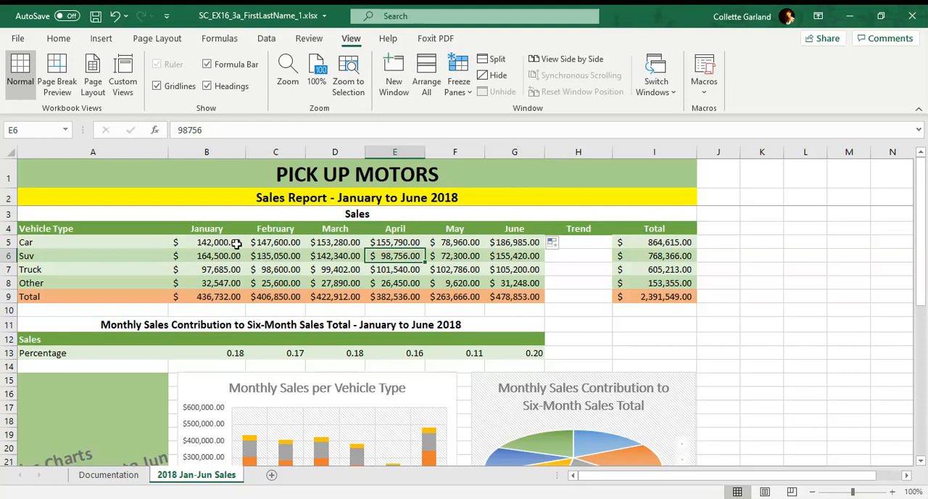
Step: Insert a column sparkline in H5 from the data range B5:G5 and fill it down through H9
{"action": "left_click", "coordinate": [236, 244]}
{"action": "left_click_drag", "start_coordinate": [237, 243], "coordinate": [513, 247]}
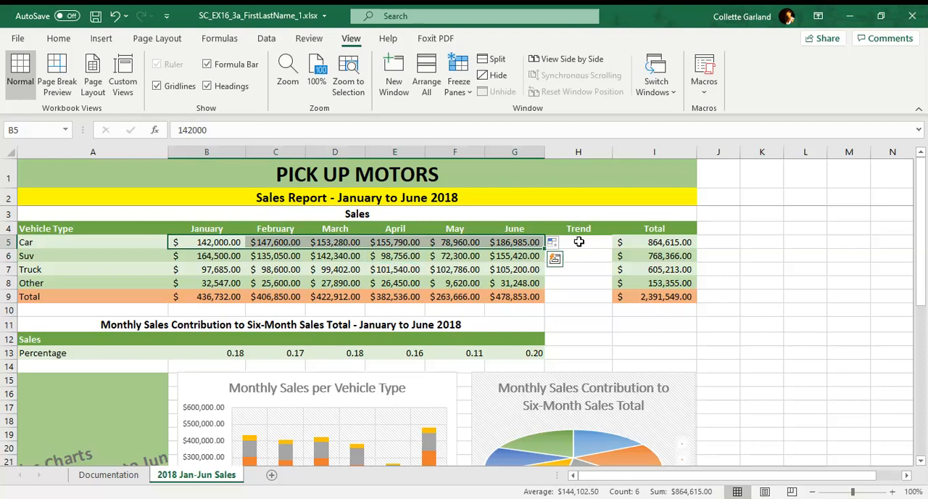
{"action": "left_click", "coordinate": [579, 241]}
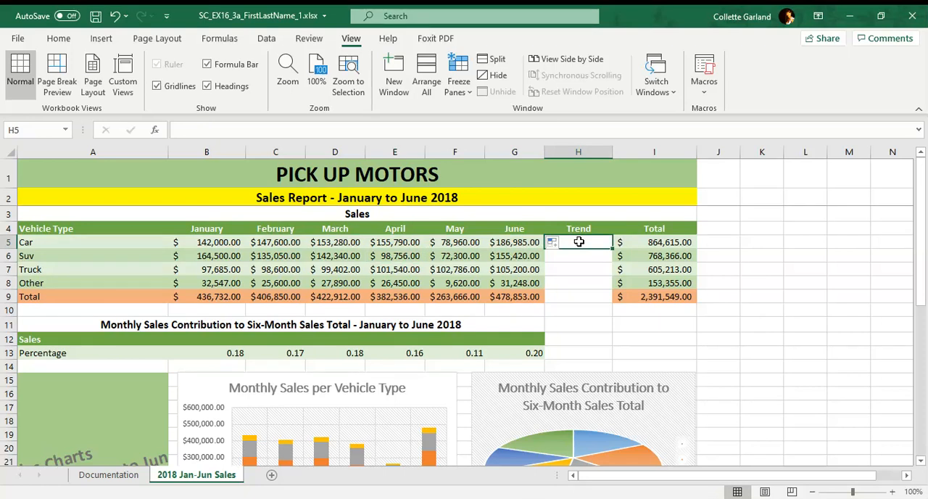
{"action": "left_click", "coordinate": [103, 40]}
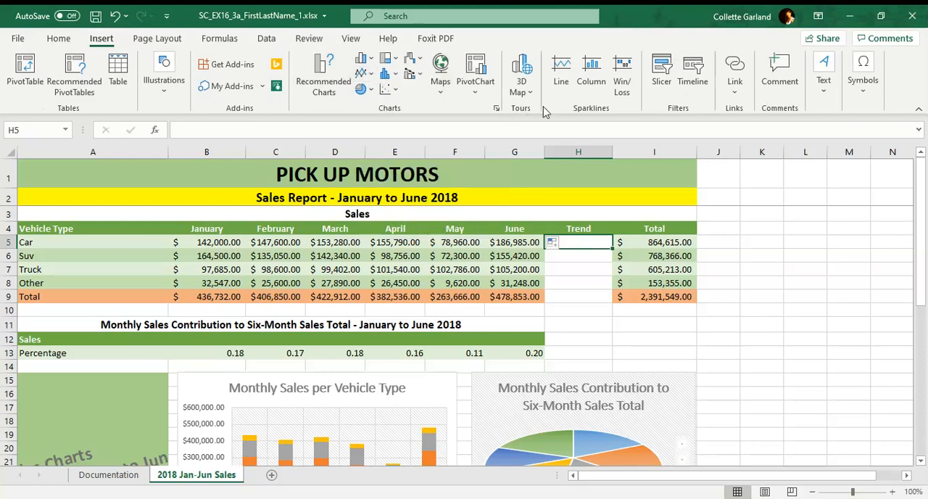
{"action": "left_click", "coordinate": [596, 81]}
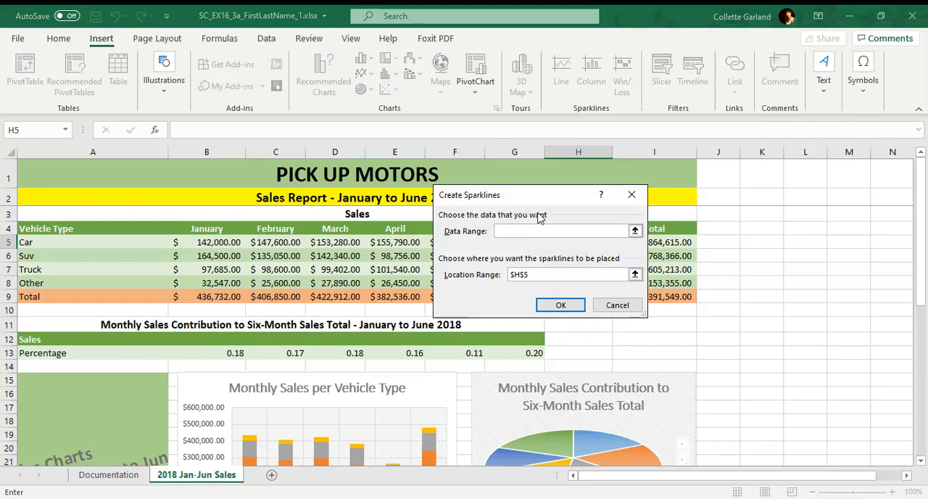
{"action": "left_click_drag", "start_coordinate": [543, 201], "coordinate": [649, 114]}
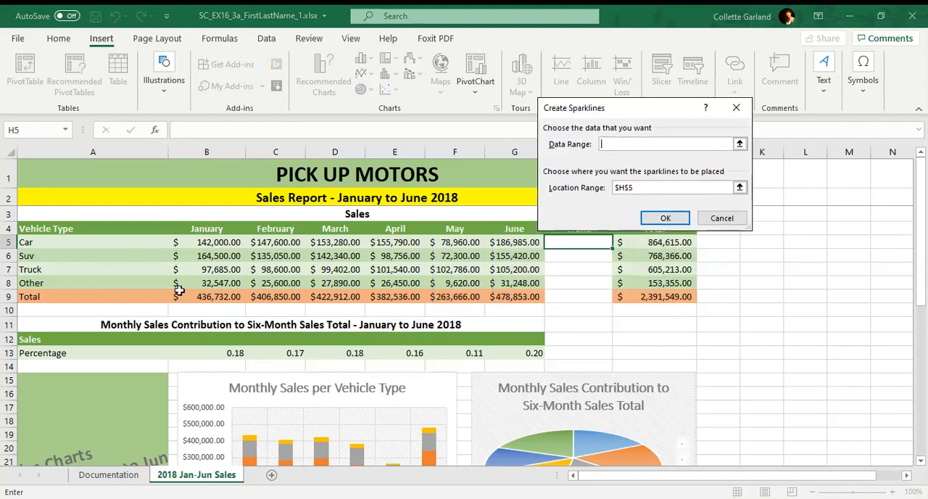
{"action": "left_click_drag", "start_coordinate": [198, 242], "coordinate": [508, 244]}
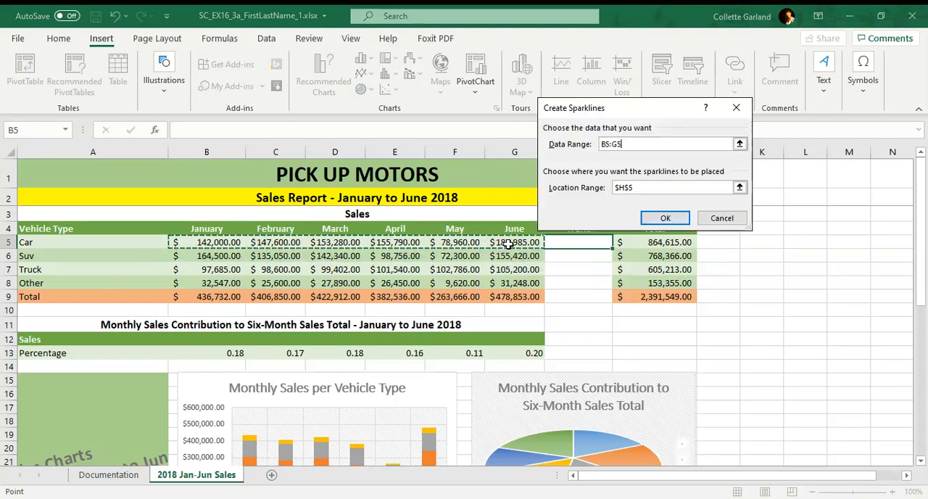
{"action": "left_click", "coordinate": [661, 219]}
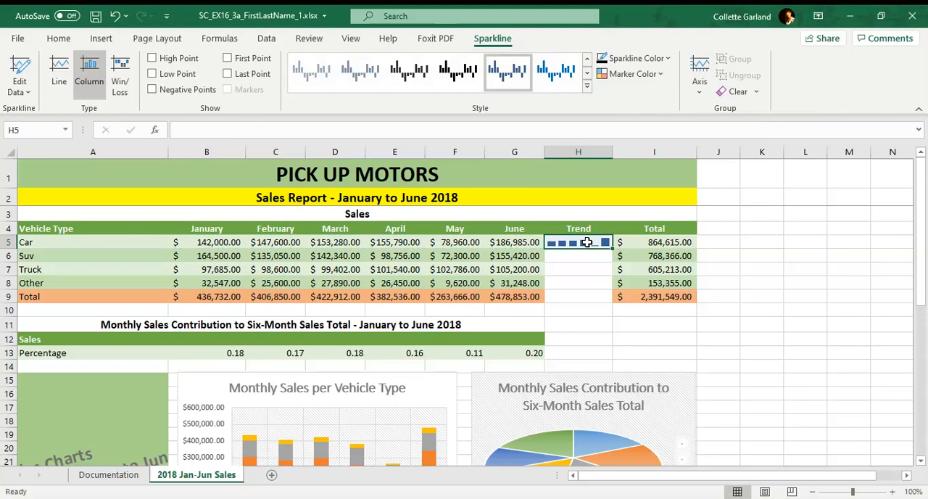
{"action": "left_click_drag", "start_coordinate": [611, 249], "coordinate": [610, 298]}
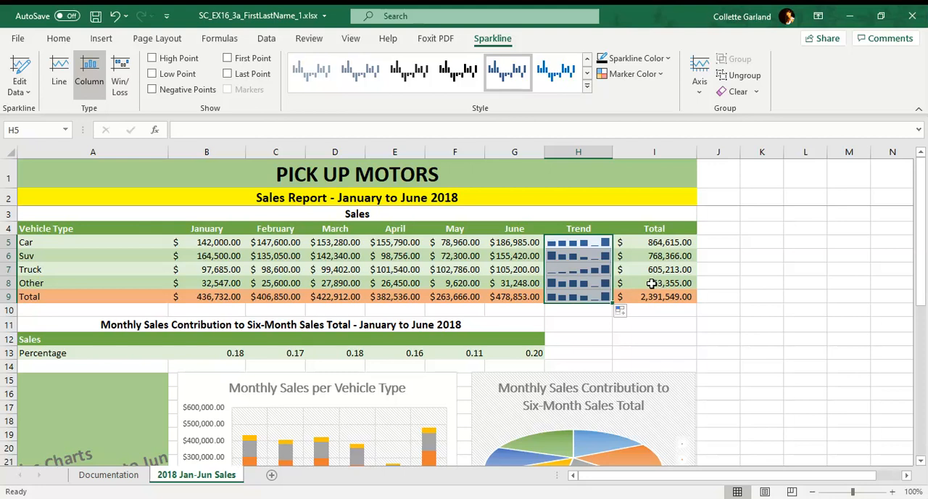
Step: Copy the cell formatting of the June values in G5:G9 onto the Trend cells H5:H9 with Format Painter
{"action": "left_click", "coordinate": [529, 244]}
{"action": "left_click_drag", "start_coordinate": [529, 243], "coordinate": [533, 296]}
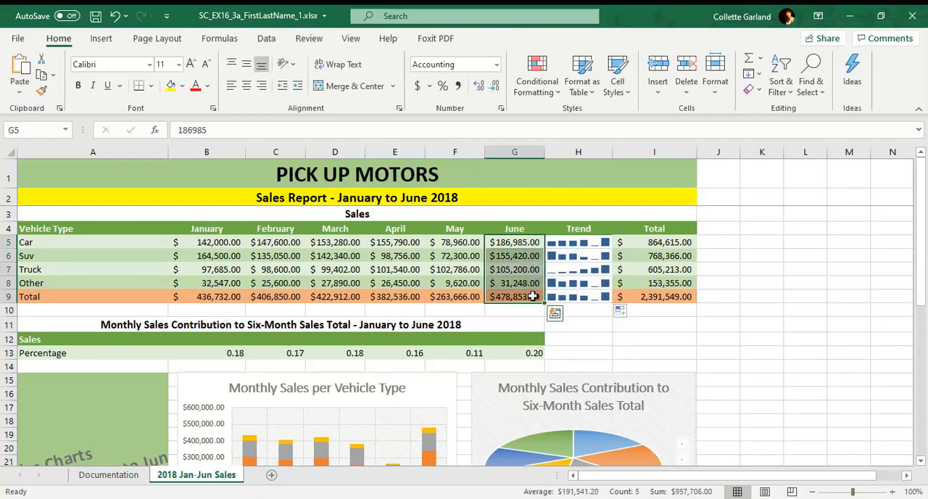
{"action": "left_click", "coordinate": [40, 97]}
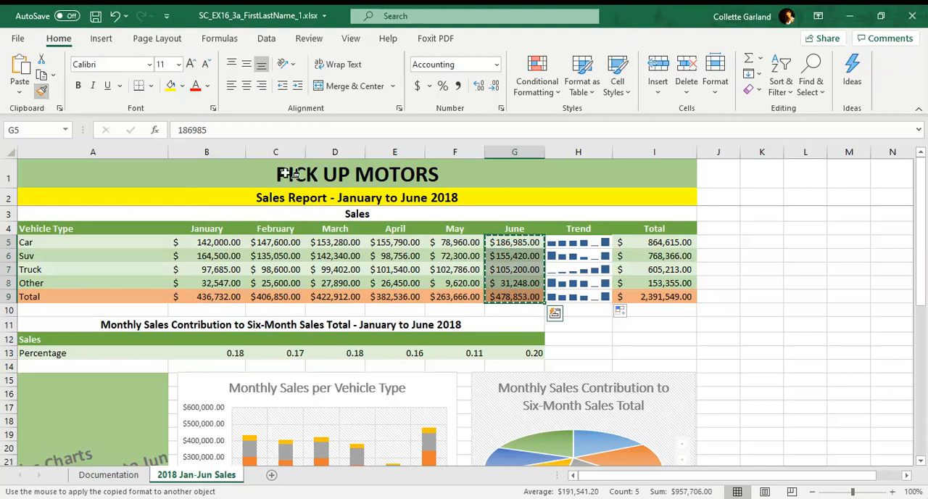
{"action": "left_click", "coordinate": [593, 241]}
{"action": "left_click_drag", "start_coordinate": [592, 241], "coordinate": [587, 294]}
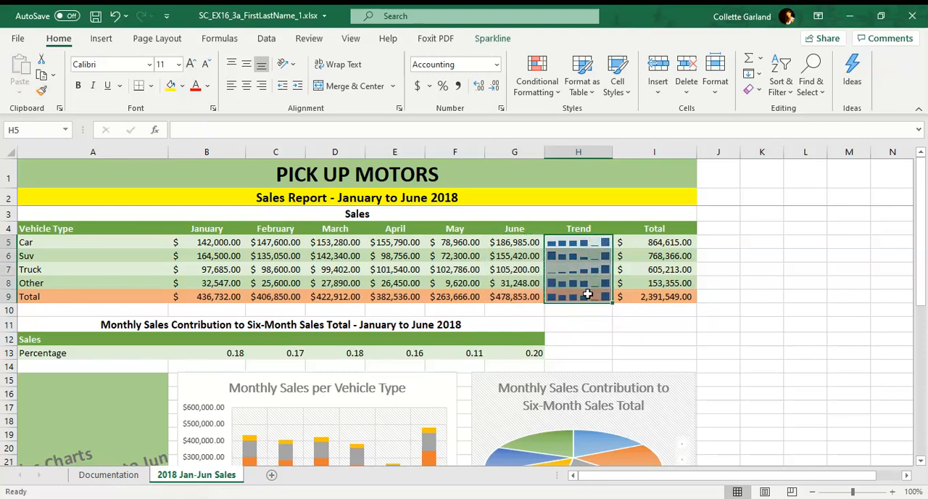
{"action": "left_click", "coordinate": [670, 256]}
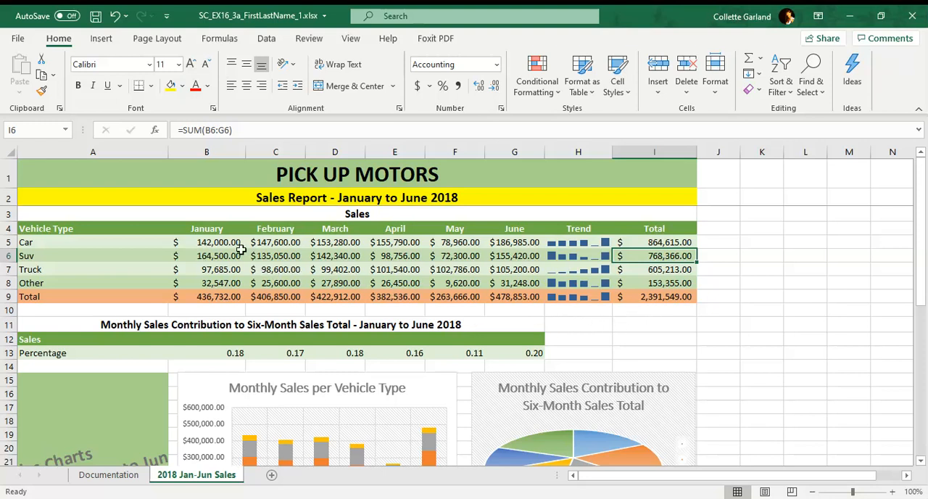
Step: Copy the month headings from B4:G4 into B12:G12 of the sales contribution table
{"action": "left_click_drag", "start_coordinate": [228, 228], "coordinate": [509, 224]}
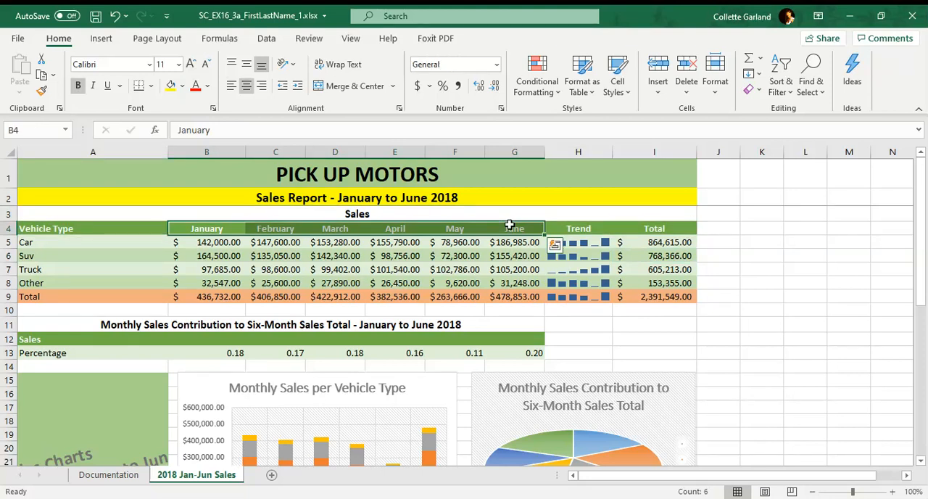
{"action": "left_click", "coordinate": [42, 80]}
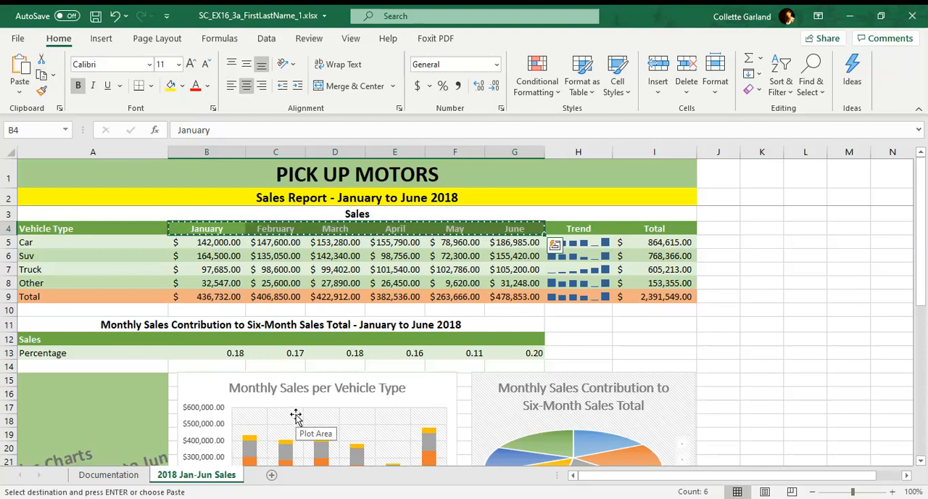
{"action": "left_click_drag", "start_coordinate": [206, 338], "coordinate": [534, 340]}
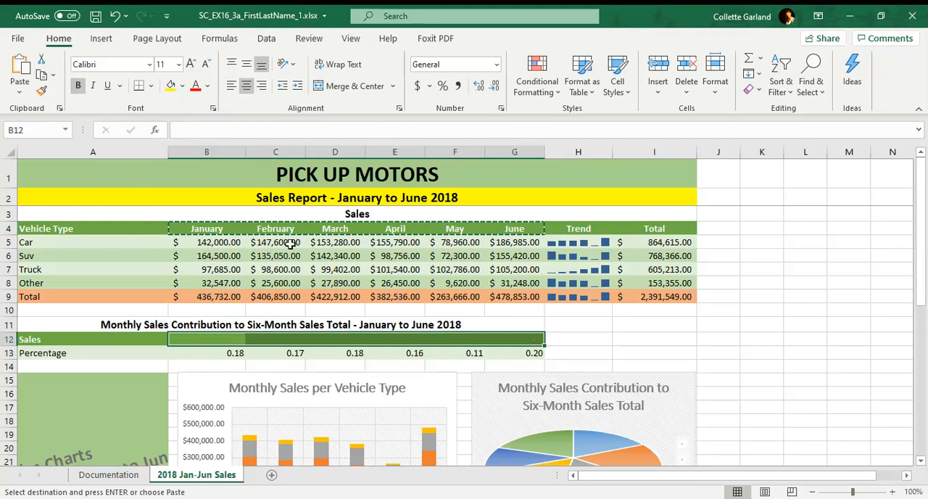
{"action": "left_click", "coordinate": [33, 78]}
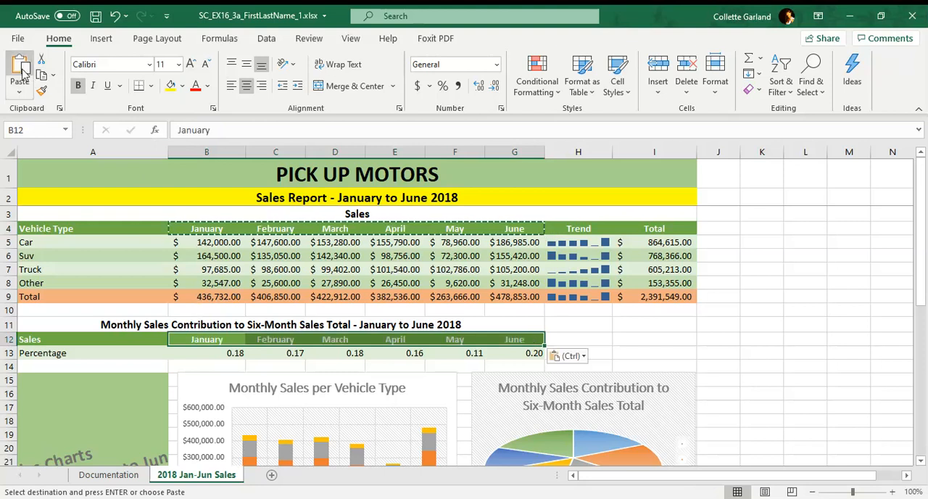
{"action": "left_click", "coordinate": [570, 334]}
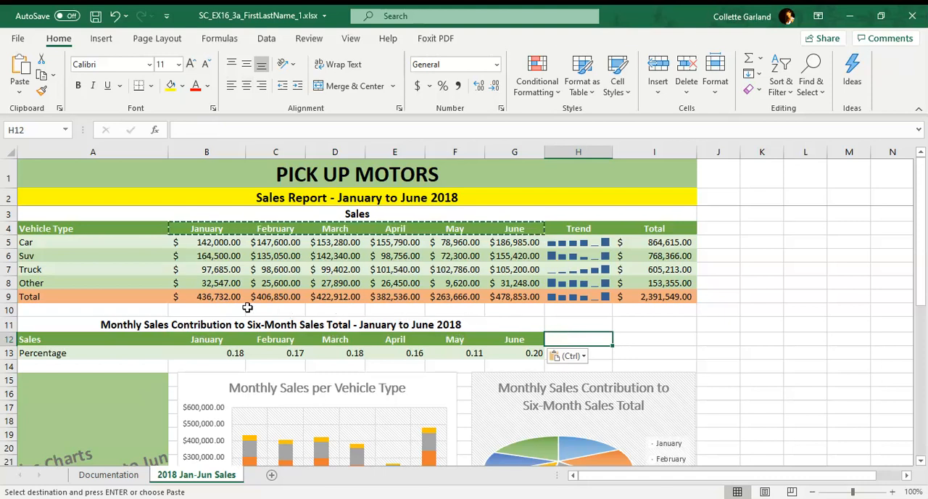
Step: Format the contribution values in B13:G13 as Percentage with 0 decimal places
{"action": "left_click_drag", "start_coordinate": [236, 352], "coordinate": [514, 353]}
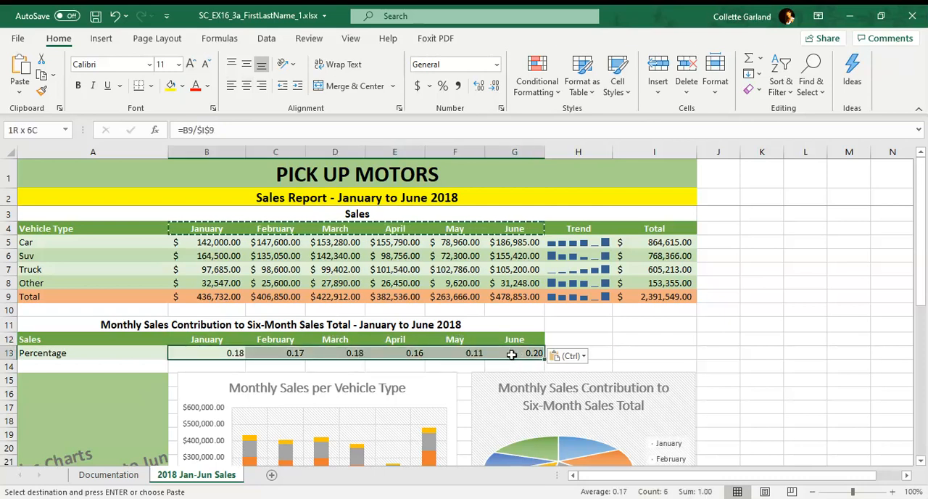
{"action": "left_click", "coordinate": [501, 109]}
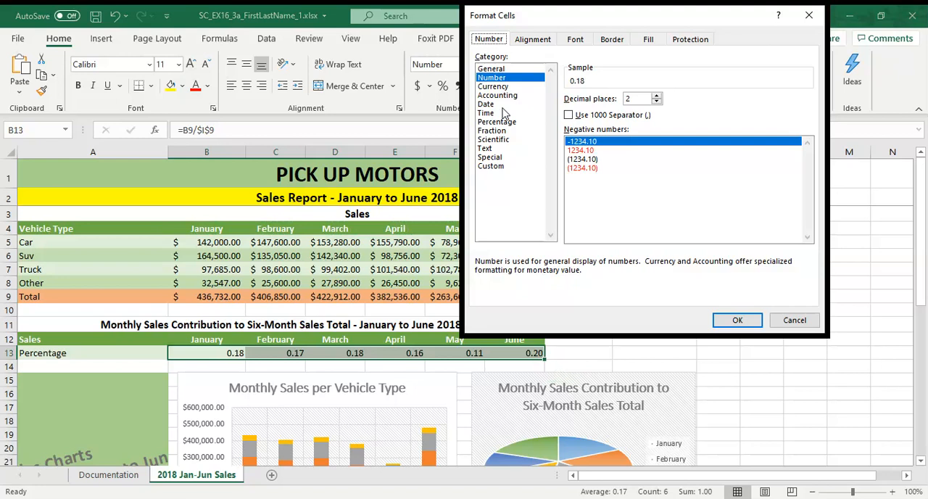
{"action": "left_click", "coordinate": [497, 122]}
{"action": "double_click", "coordinate": [656, 106]}
{"action": "type", "text": "0"}
{"action": "left_click", "coordinate": [733, 320]}
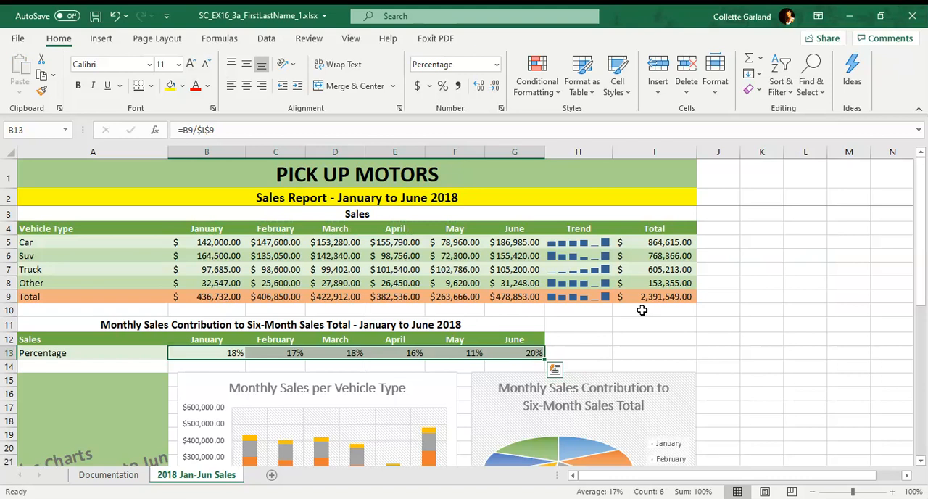
Step: Set the text orientation of the merged Sales Charts label in A15 to 90 degrees
{"action": "scroll", "coordinate": [398, 353], "scroll_direction": "down", "scroll_amount": 3}
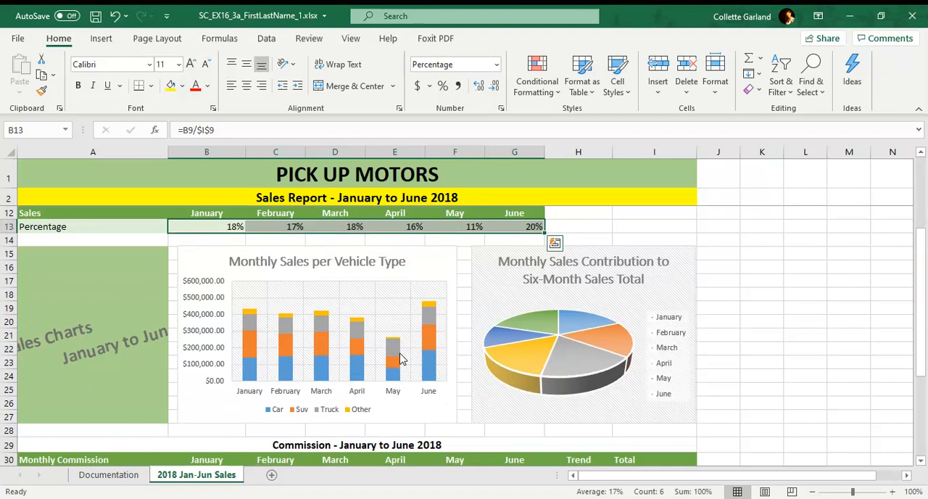
{"action": "left_click", "coordinate": [152, 255]}
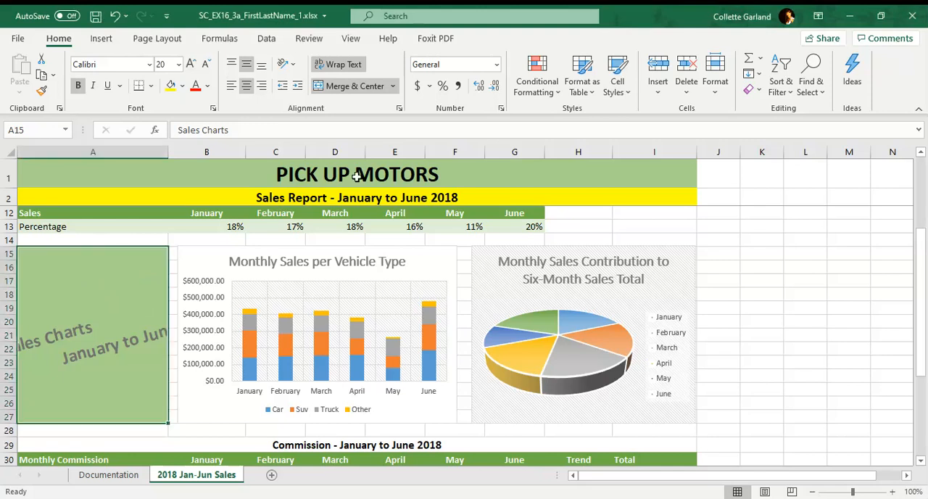
{"action": "left_click", "coordinate": [293, 70]}
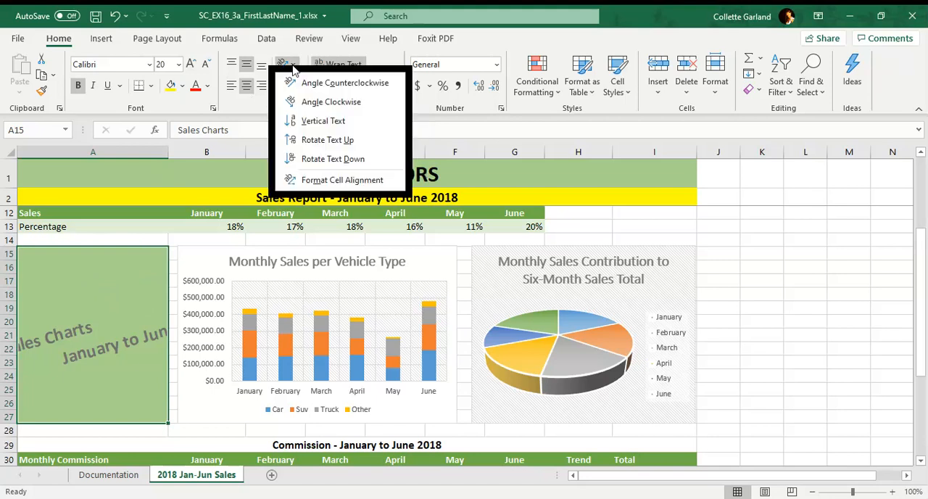
{"action": "left_click", "coordinate": [311, 183]}
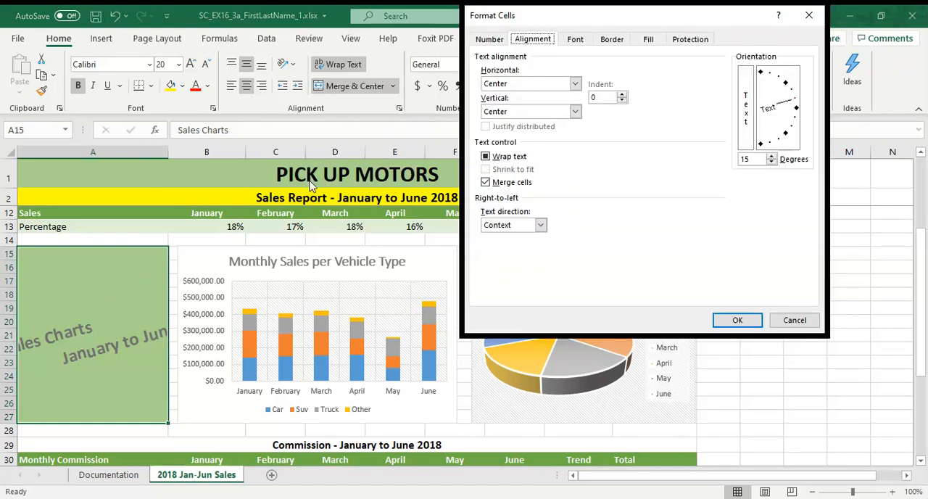
{"action": "left_click", "coordinate": [759, 159]}
{"action": "key", "text": "BackSpace"}
{"action": "key", "text": "BackSpace"}
{"action": "type", "text": "9"}
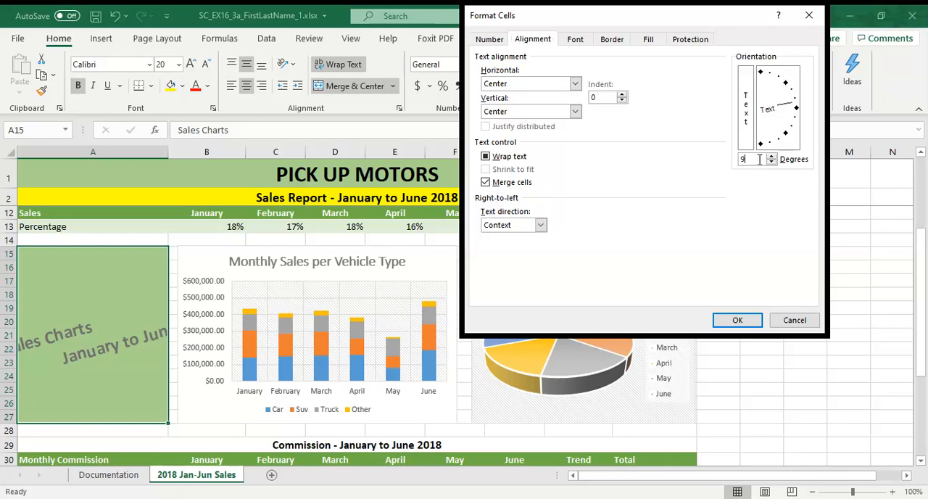
{"action": "type", "text": "0"}
{"action": "key", "text": "Return"}
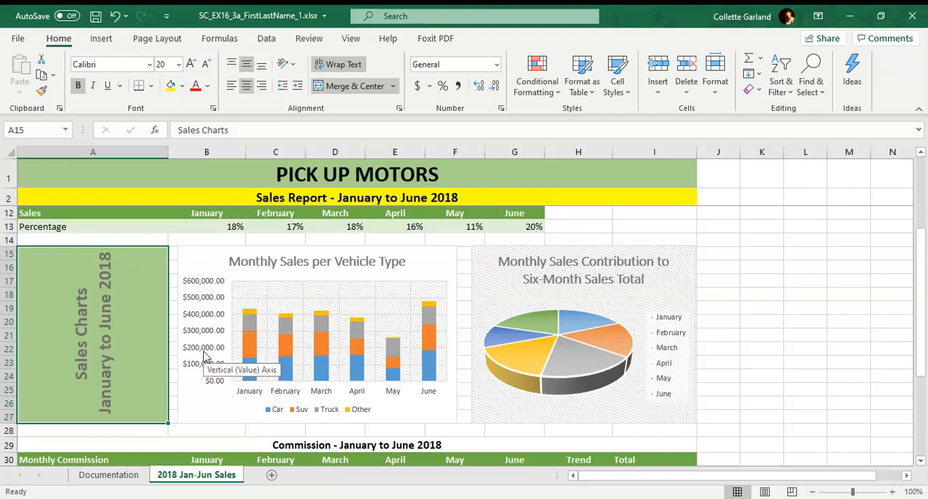
Step: Add axis titles to the Monthly Sales per Vehicle Type chart
{"action": "left_click", "coordinate": [324, 412]}
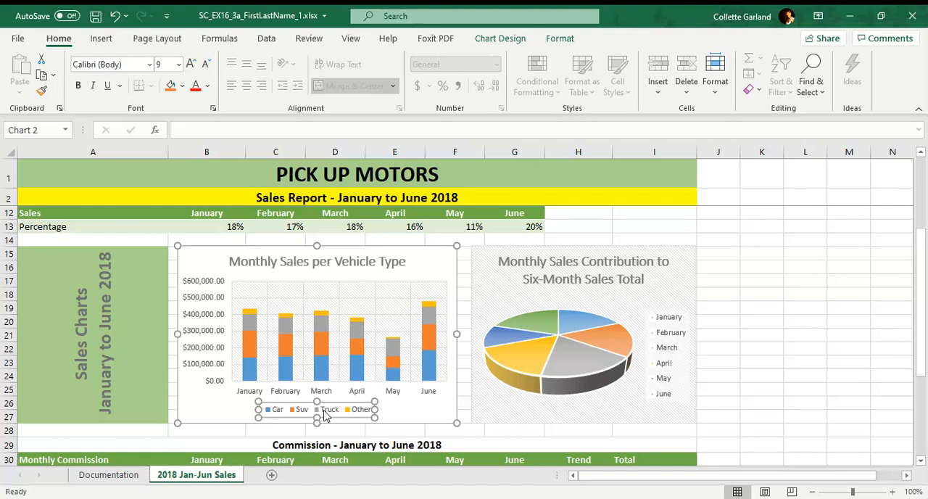
{"action": "left_click", "coordinate": [443, 275]}
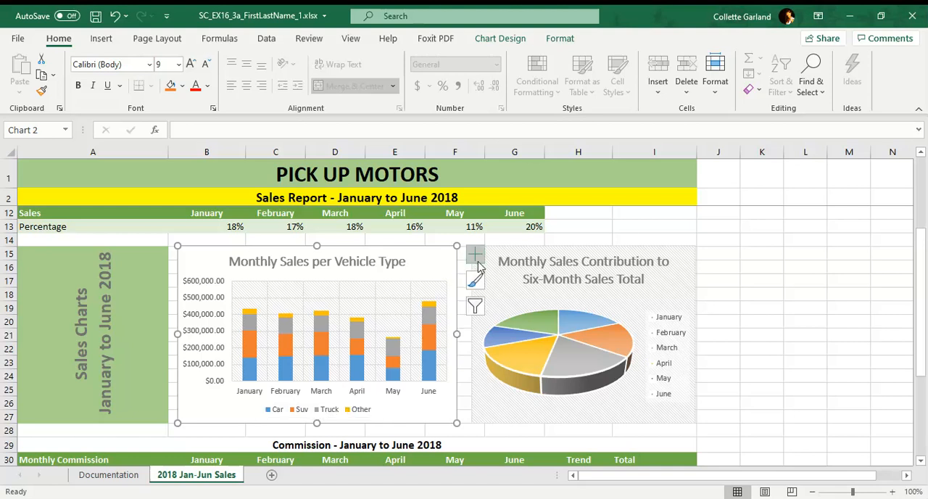
{"action": "left_click", "coordinate": [476, 256]}
{"action": "left_click", "coordinate": [508, 284]}
{"action": "key", "text": "Escape"}
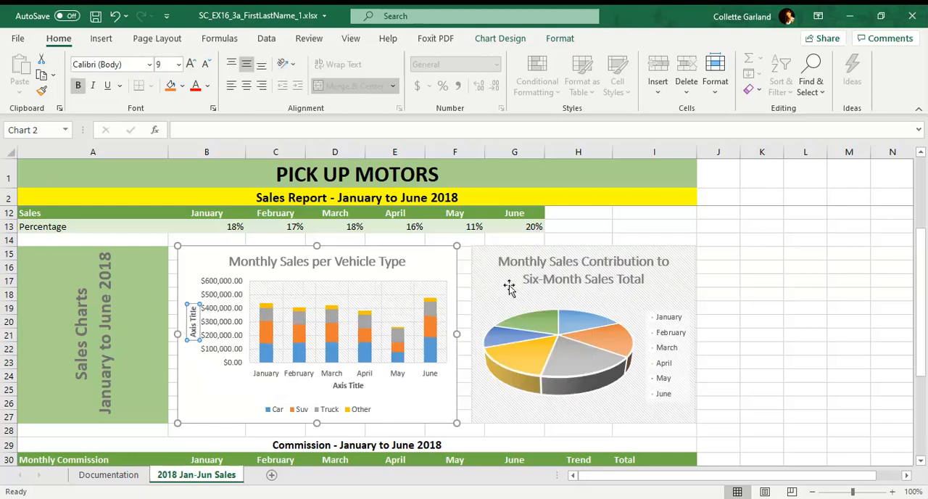
Step: Change the horizontal axis title of the Monthly Sales per Vehicle Type chart to Month
{"action": "left_click", "coordinate": [353, 386]}
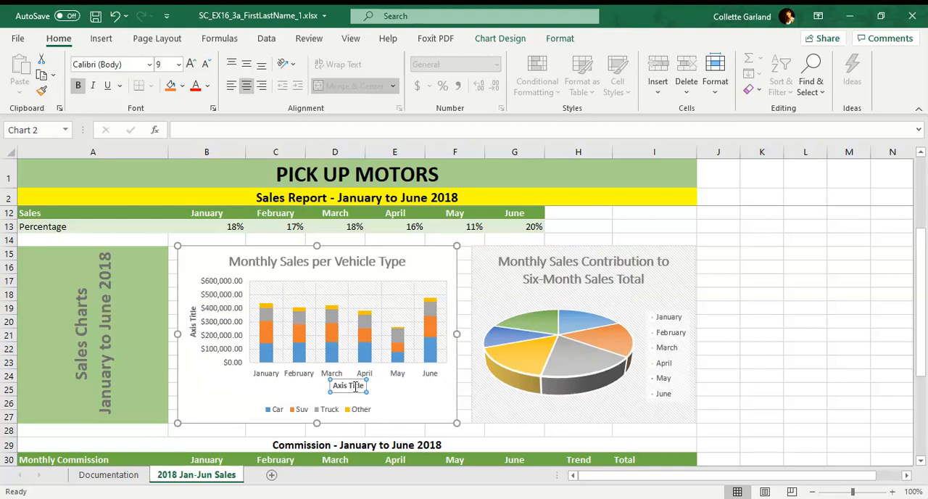
{"action": "triple_click", "coordinate": [355, 385]}
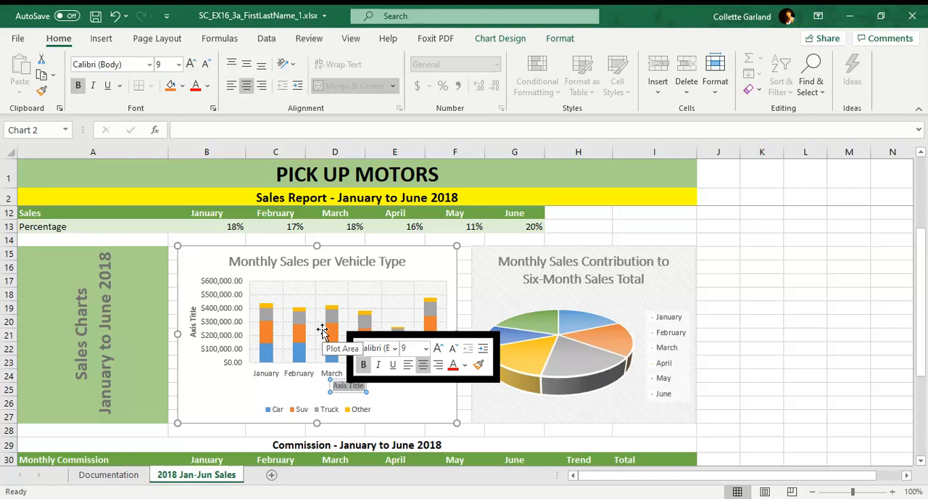
{"action": "type", "text": "Month"}
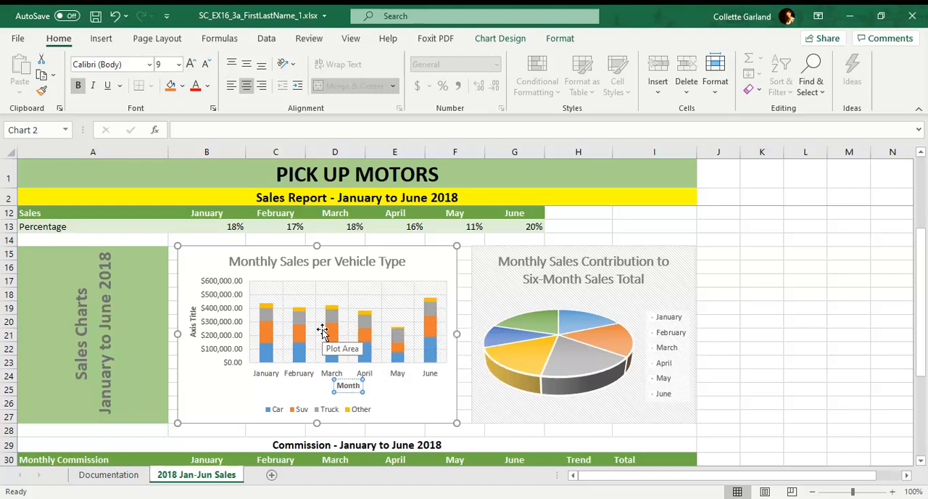
Step: Change the vertical axis title of the Monthly Sales per Vehicle Type chart to Sales Amount
{"action": "left_click", "coordinate": [194, 326]}
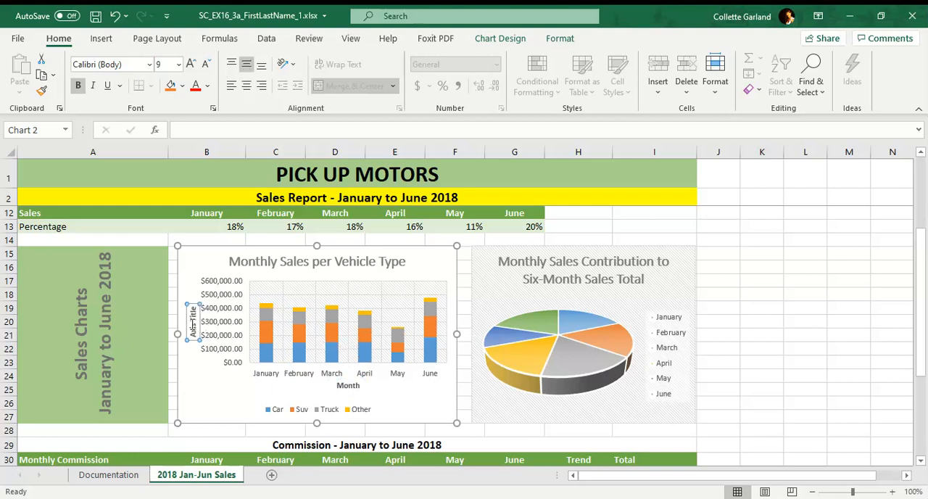
{"action": "triple_click", "coordinate": [192, 328]}
{"action": "type", "text": "Sales $"}
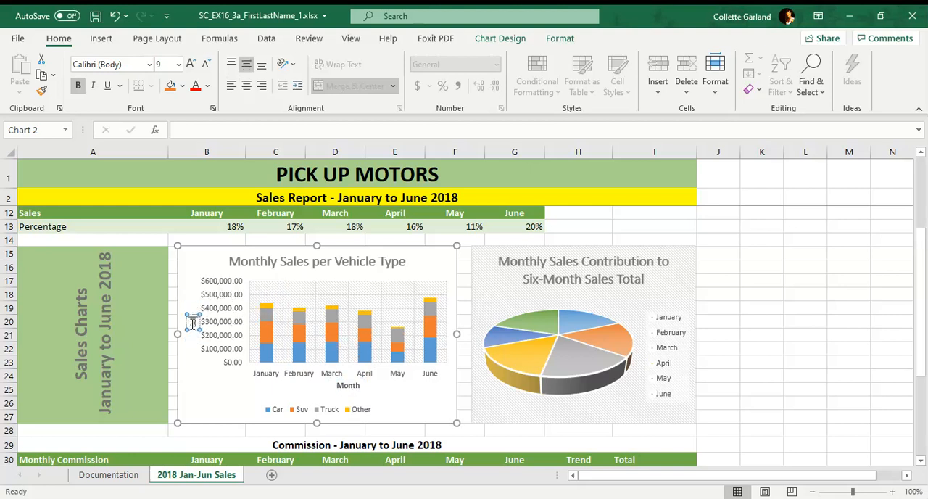
{"action": "type", "text": "moun"}
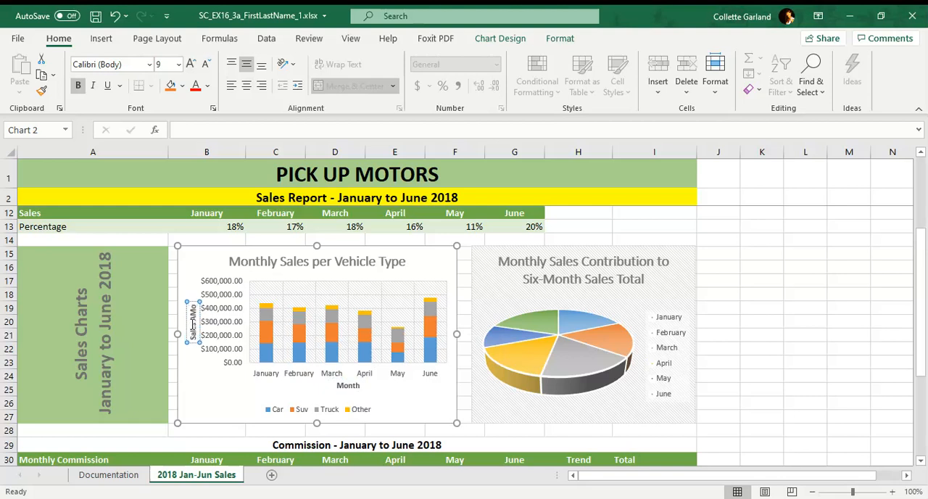
{"action": "type", "text": "t"}
{"action": "key", "text": "BackSpace"}
{"action": "key", "text": "BackSpace"}
{"action": "type", "text": "mount"}
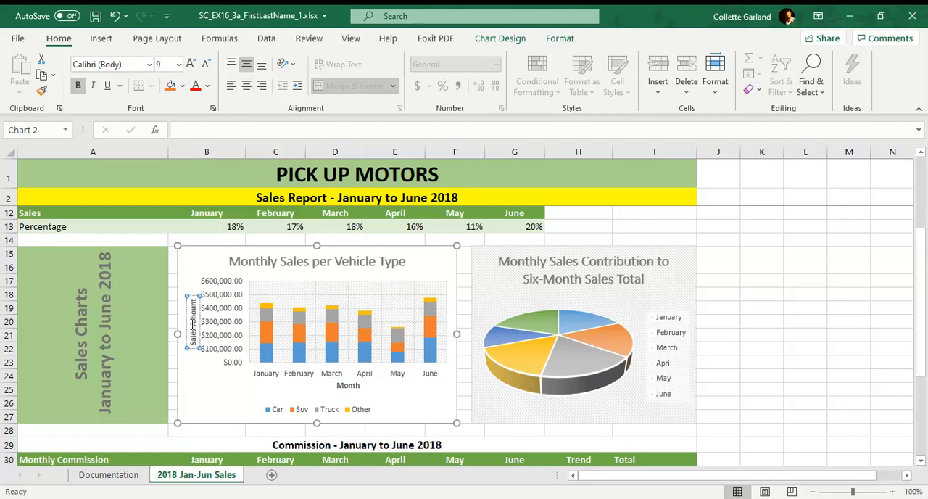
{"action": "left_click", "coordinate": [301, 351]}
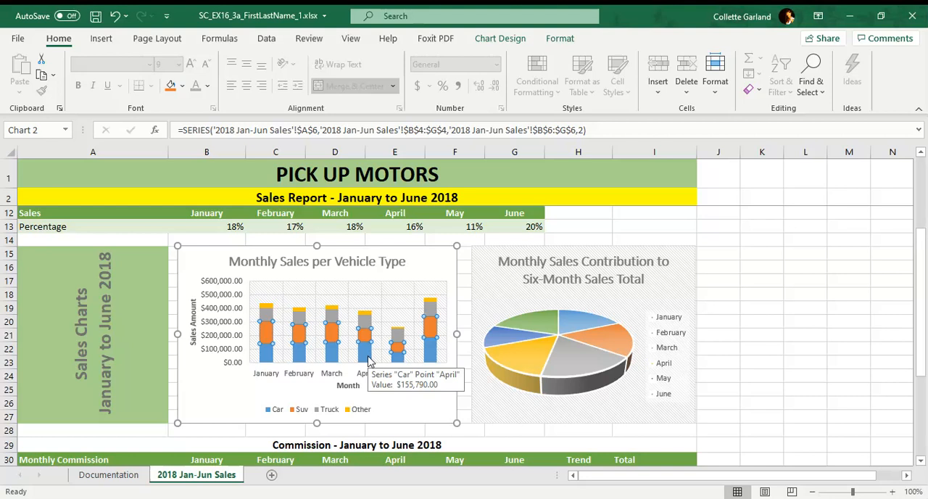
Step: Format the vertical axis numbers of the Monthly Sales per Vehicle Type chart as Accounting with 0 decimal places
{"action": "left_click", "coordinate": [222, 342]}
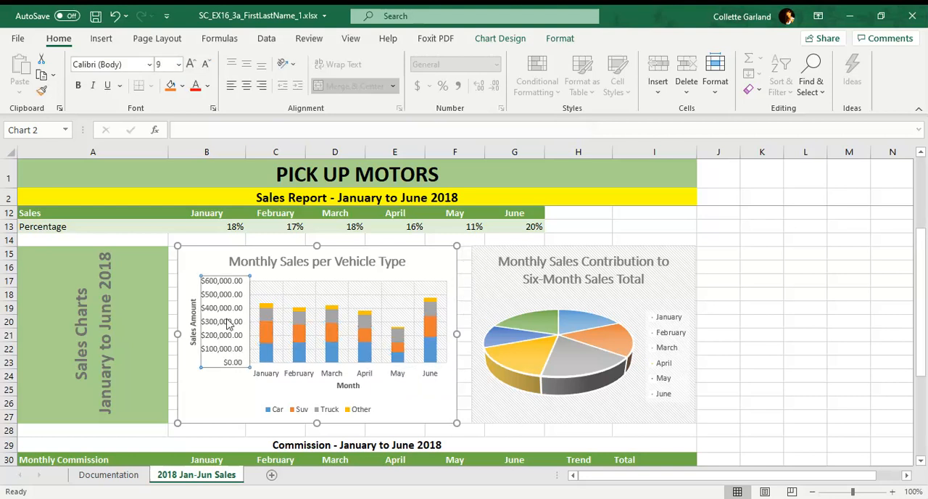
{"action": "right_click", "coordinate": [228, 325]}
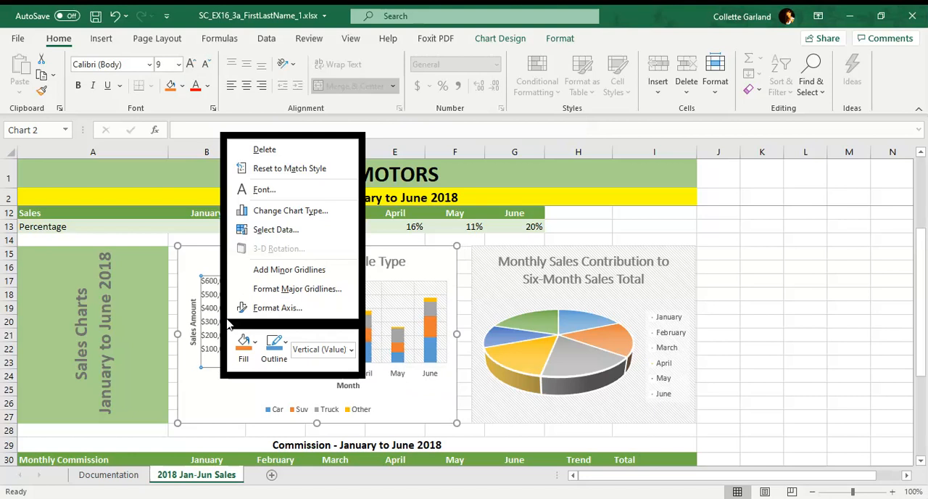
{"action": "left_click", "coordinate": [275, 311]}
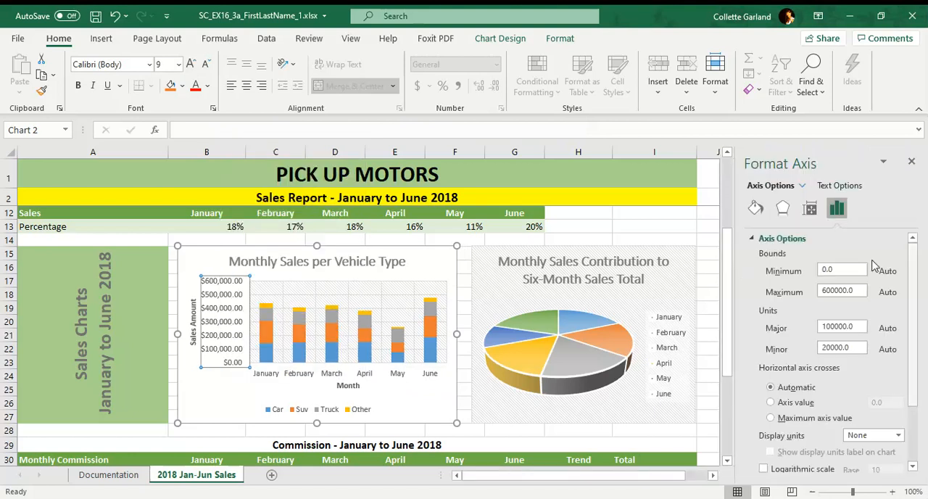
{"action": "left_click", "coordinate": [754, 241]}
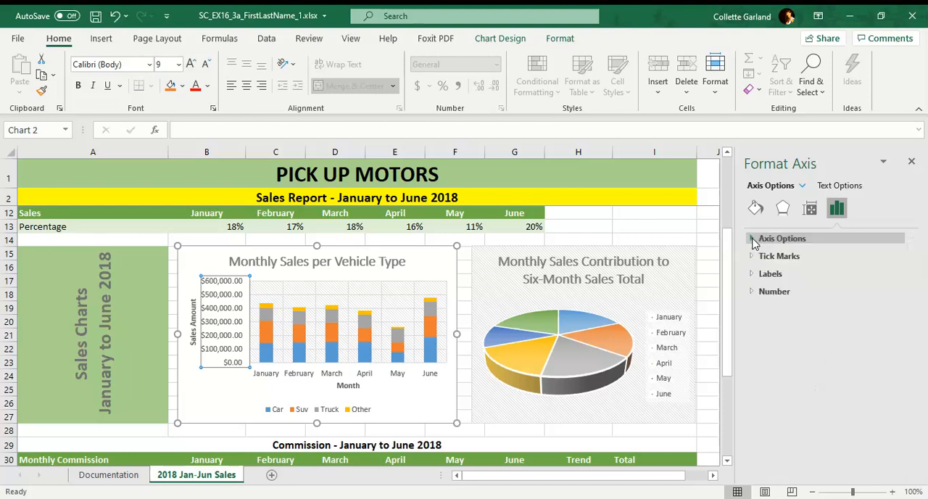
{"action": "left_click", "coordinate": [779, 292]}
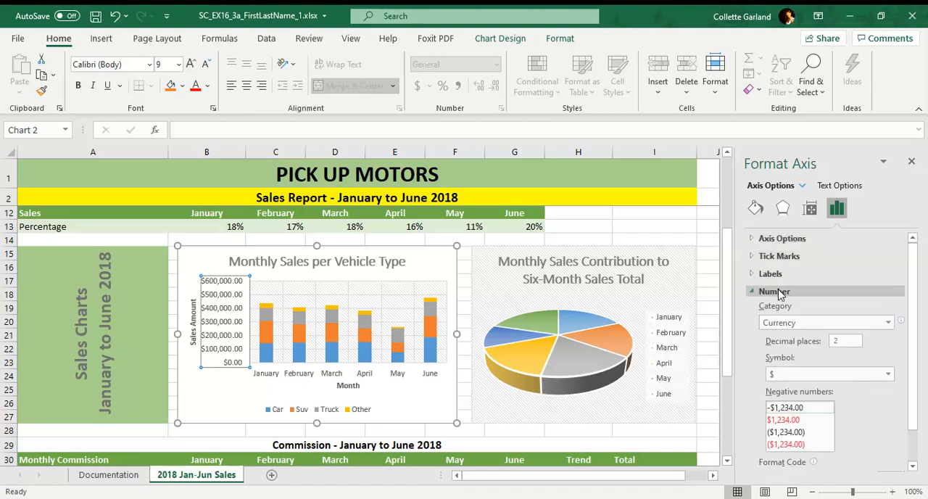
{"action": "left_click", "coordinate": [802, 326]}
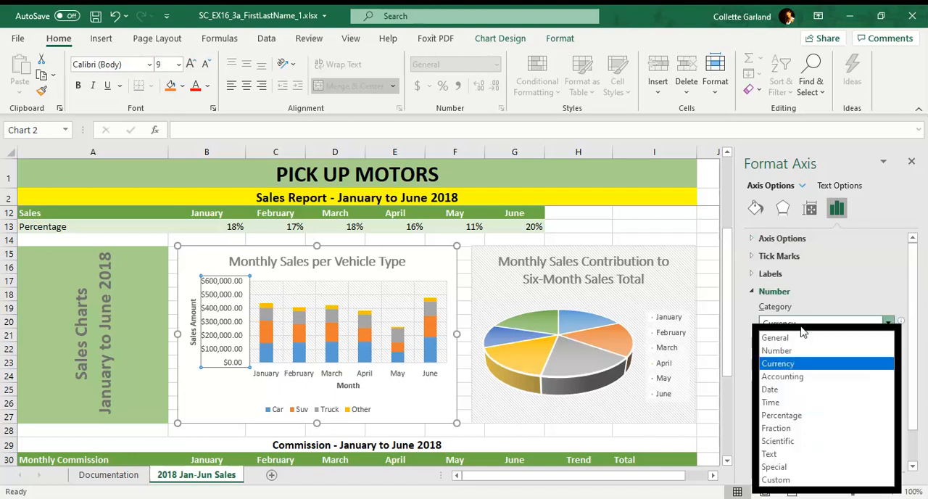
{"action": "left_click", "coordinate": [802, 375]}
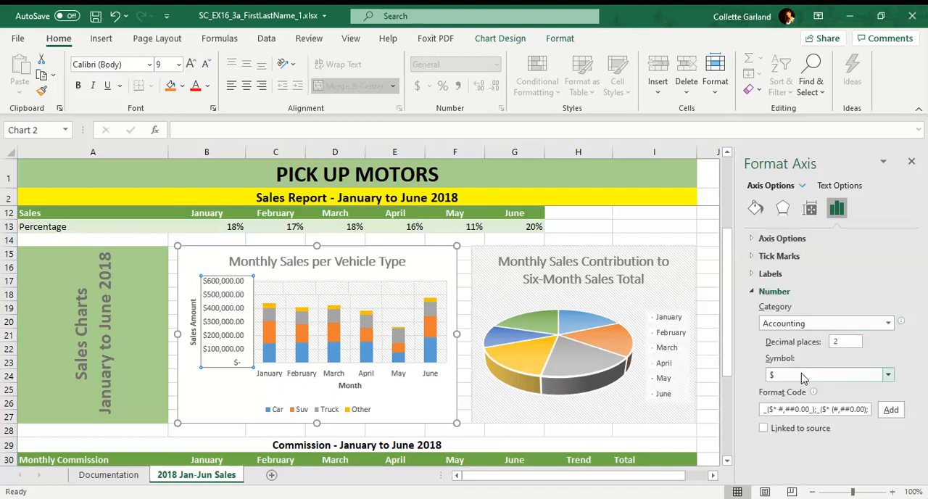
{"action": "double_click", "coordinate": [839, 345]}
{"action": "key", "text": "BackSpace"}
{"action": "type", "text": "0"}
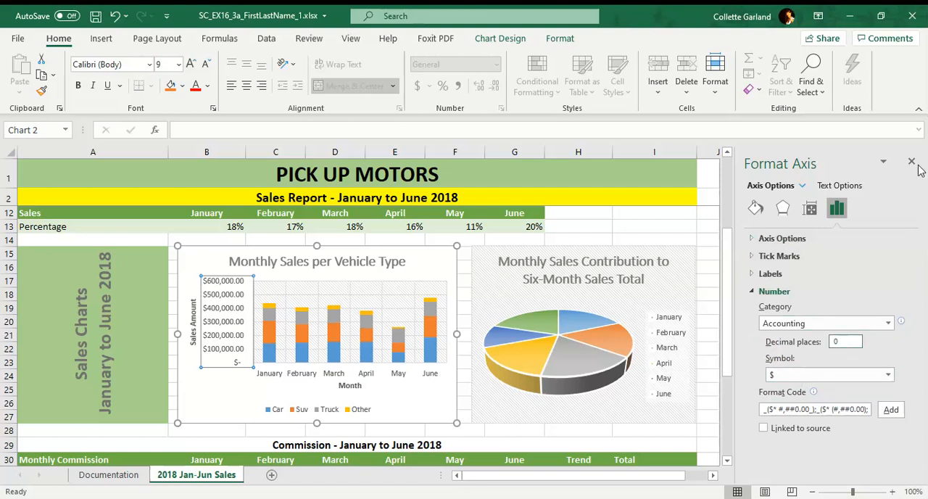
{"action": "left_click", "coordinate": [666, 235]}
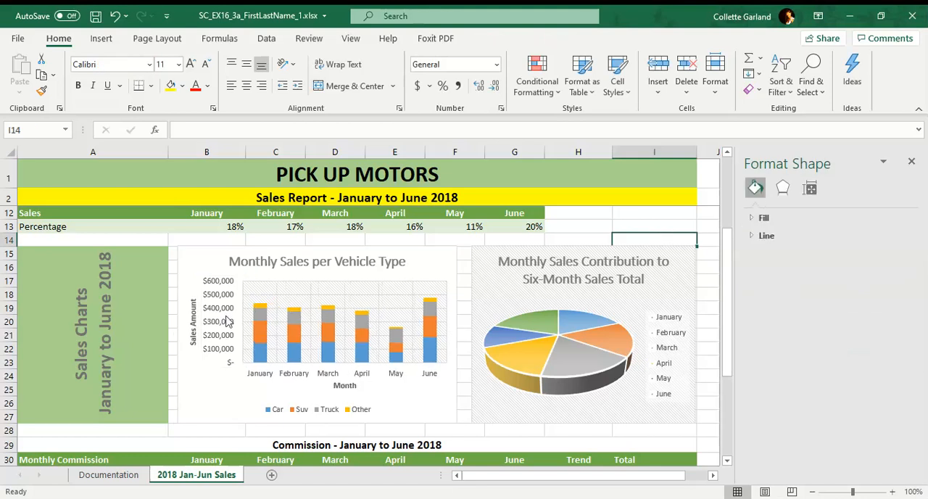
{"action": "left_click", "coordinate": [911, 161]}
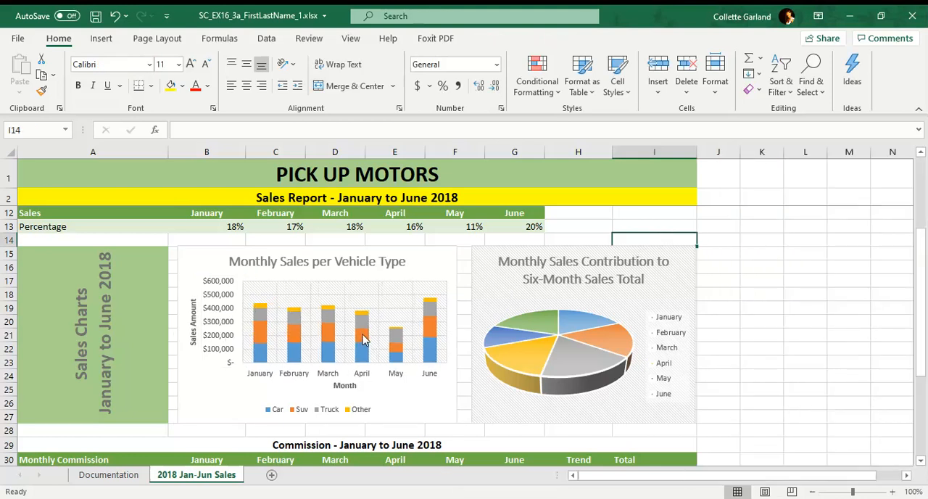
Step: Apply chart Style 1 to the Monthly Sales Contribution to Six-Month Sales Total pie chart
{"action": "mouse_move", "coordinate": [366, 338]}
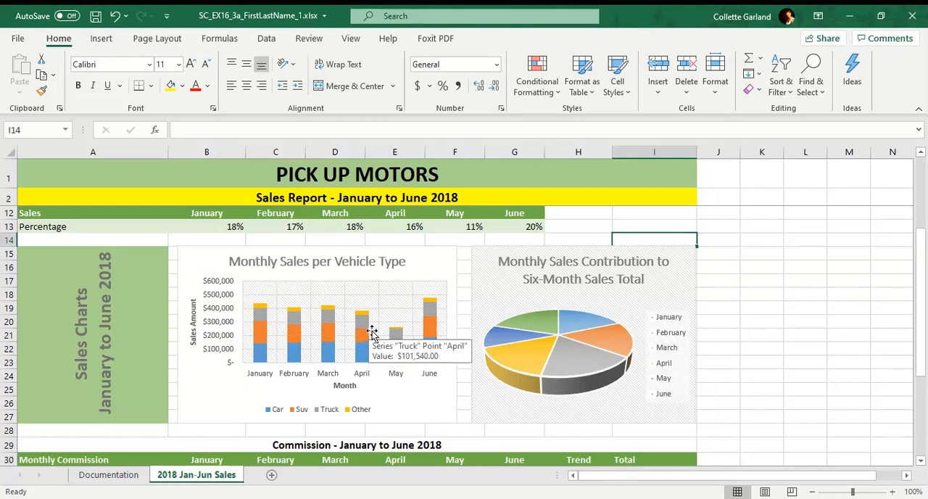
{"action": "left_click", "coordinate": [568, 315]}
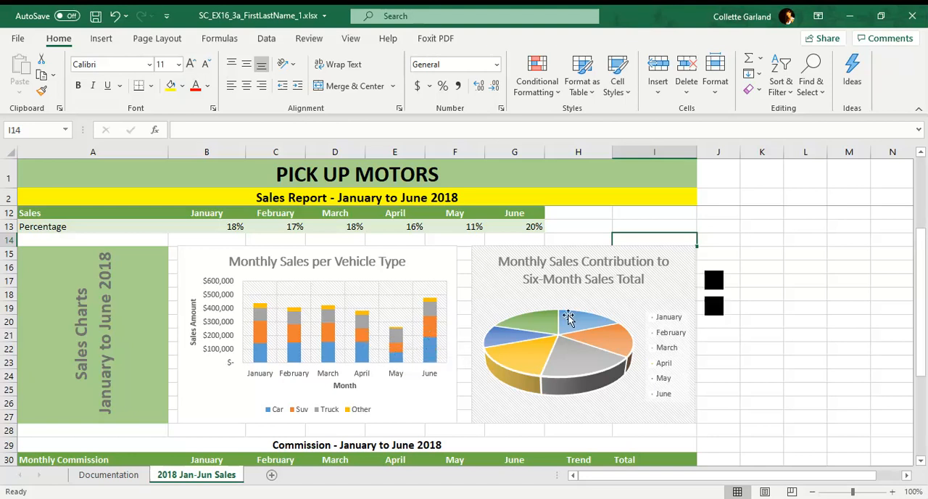
{"action": "left_click", "coordinate": [682, 282]}
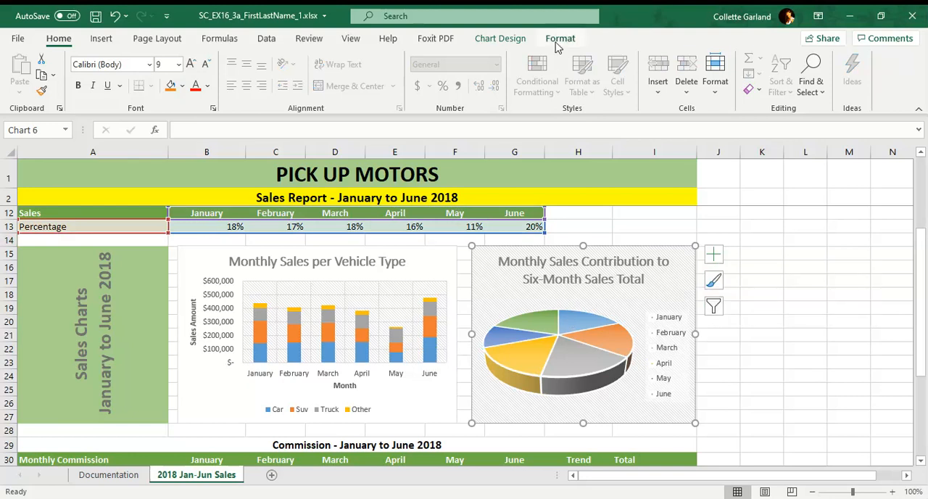
{"action": "left_click", "coordinate": [510, 41]}
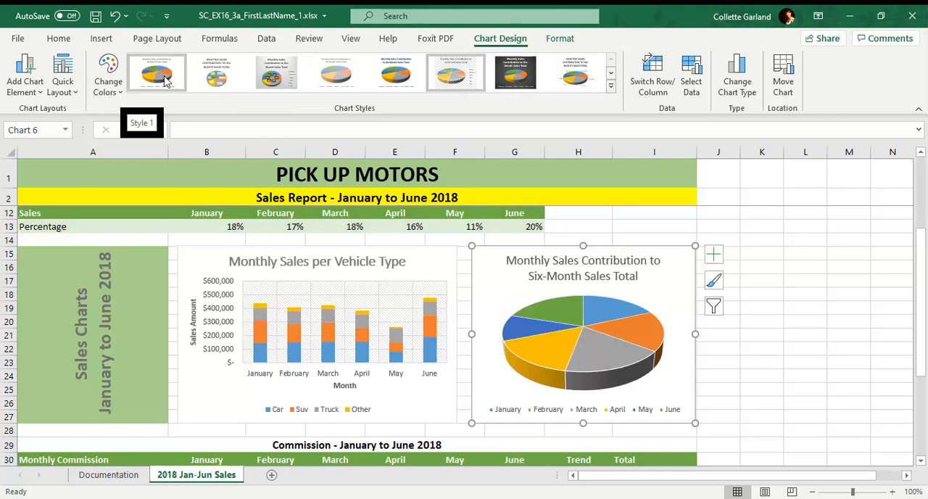
{"action": "left_click", "coordinate": [163, 80]}
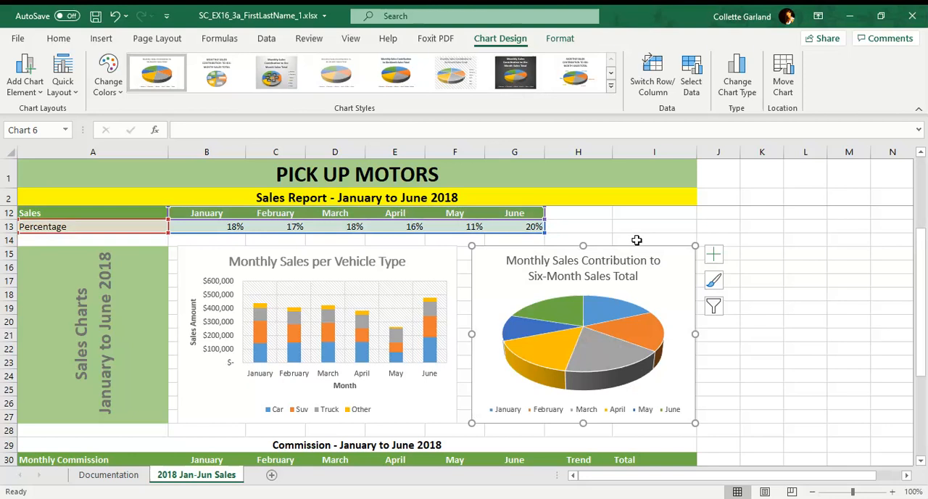
Step: Add data labels to the pie chart and place them at Outside End
{"action": "left_click", "coordinate": [713, 254]}
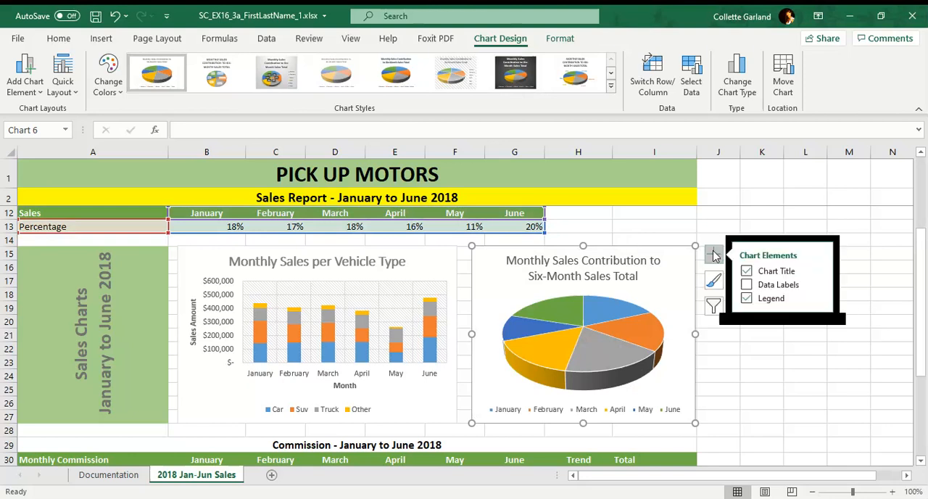
{"action": "left_click", "coordinate": [747, 284]}
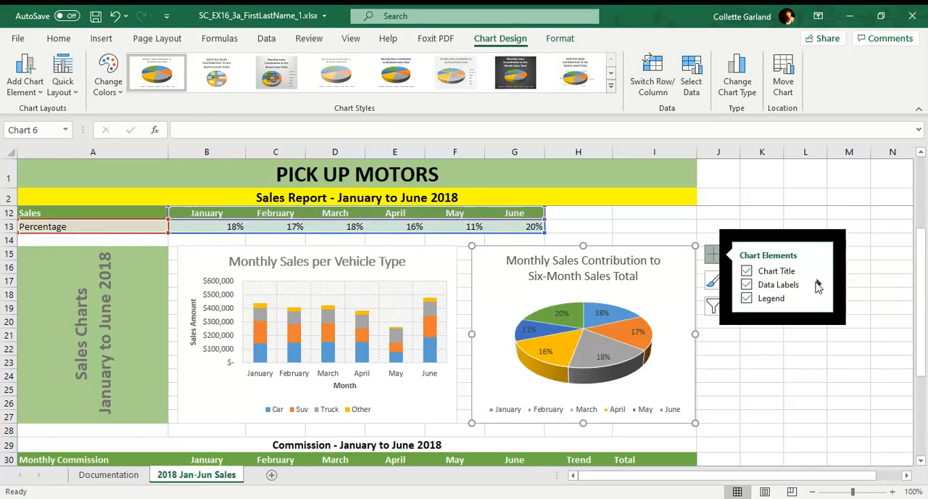
{"action": "left_click", "coordinate": [818, 284]}
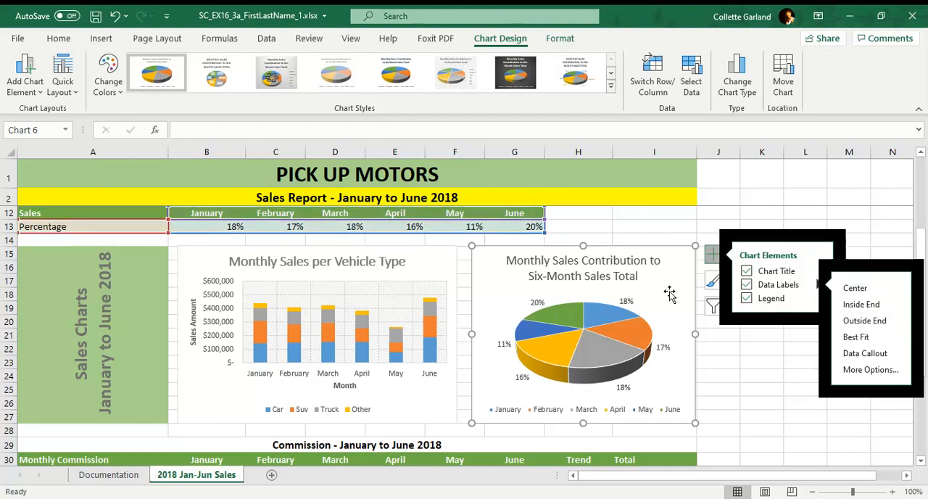
{"action": "left_click", "coordinate": [711, 349]}
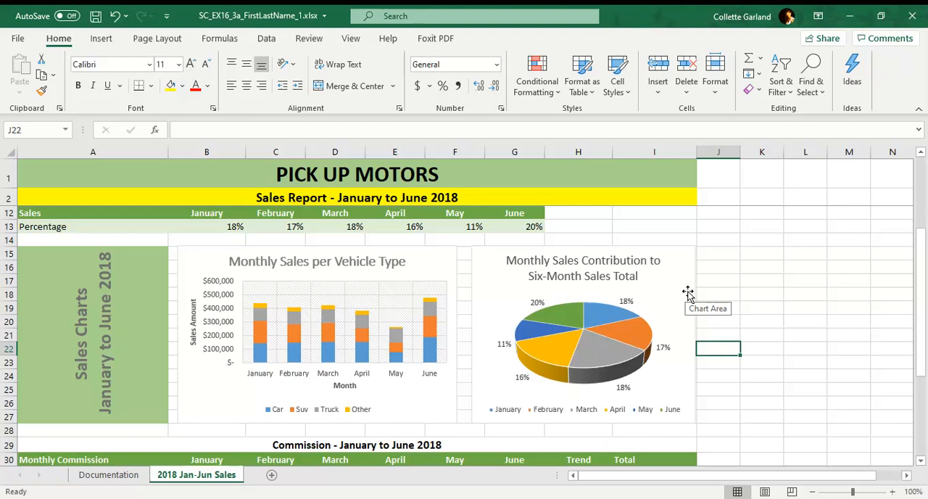
Step: Select cell B31, the January Gross Amount in the Commission table
{"action": "scroll", "coordinate": [464, 341], "scroll_direction": "down", "scroll_amount": 2}
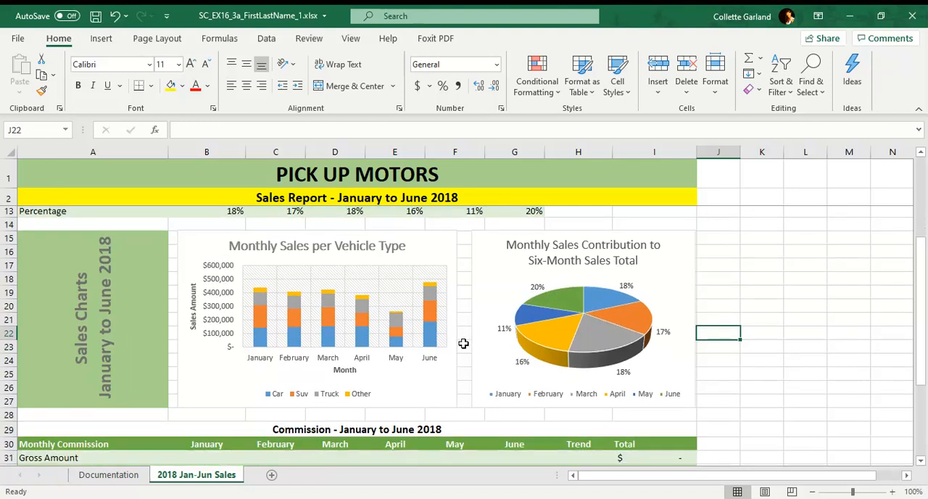
{"action": "left_click", "coordinate": [244, 393]}
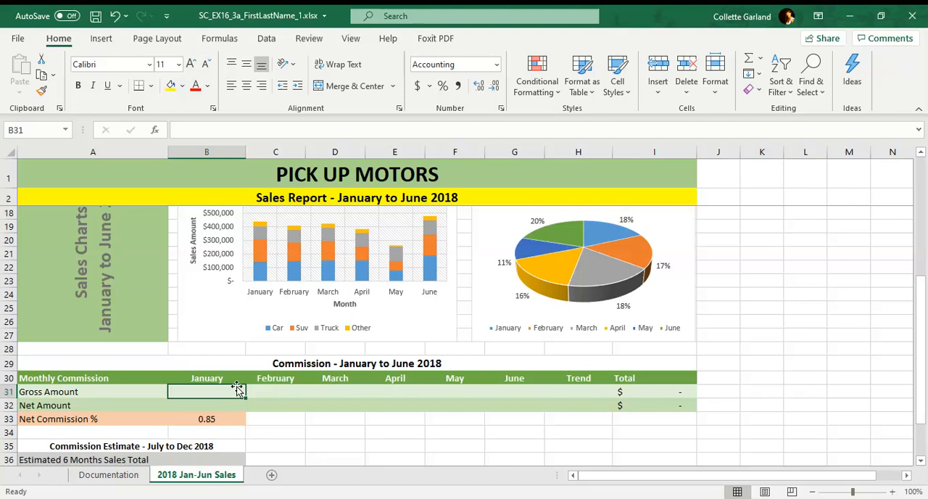
{"action": "type", "text": "=IF("}
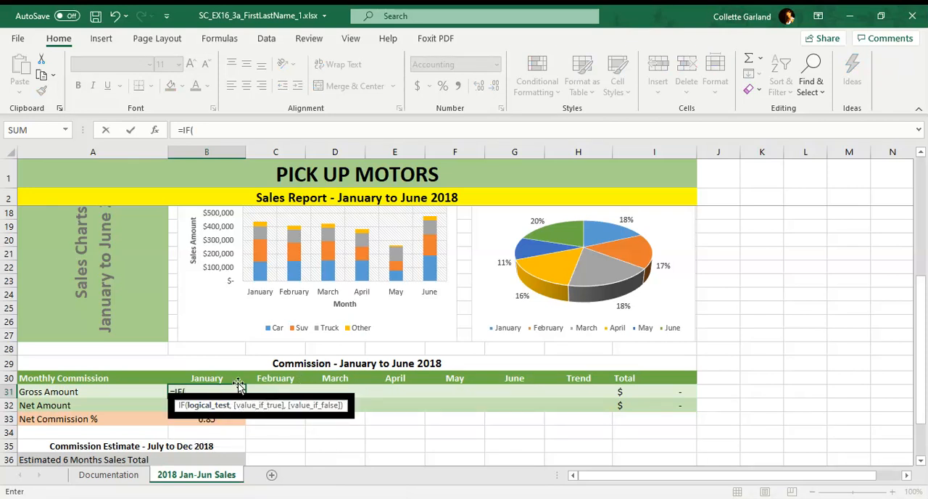
{"action": "key", "text": "BackSpace"}
{"action": "key", "text": "BackSpace"}
{"action": "key", "text": "BackSpace"}
{"action": "key", "text": "BackSpace"}
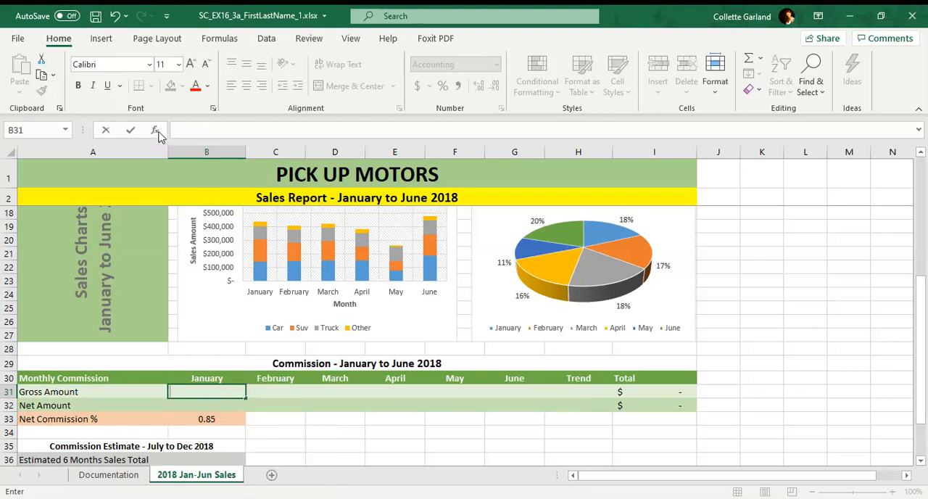
Step: Insert an IF function in B31 with the logical test B9>400000
{"action": "left_click", "coordinate": [155, 131]}
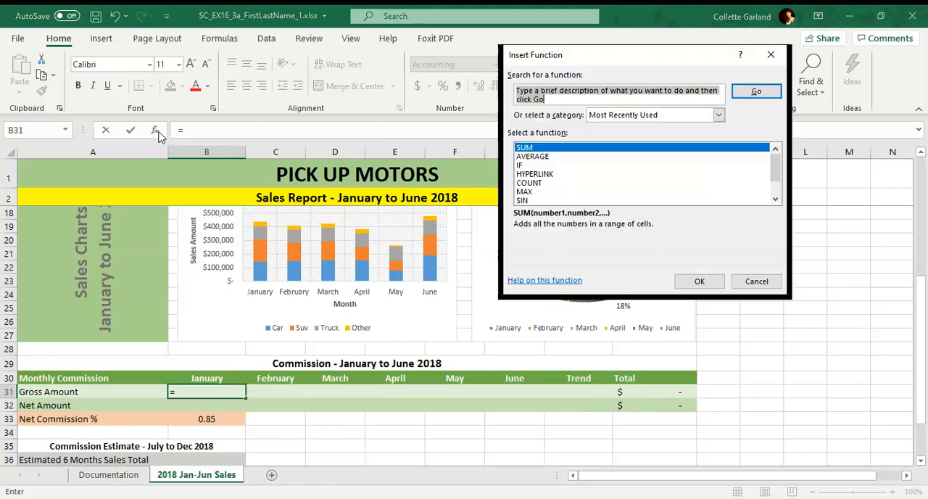
{"action": "left_click", "coordinate": [527, 166]}
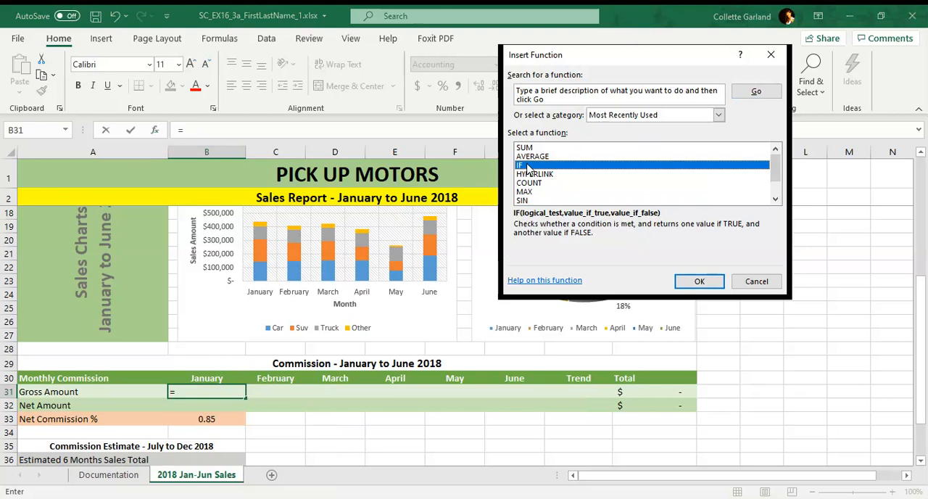
{"action": "left_click", "coordinate": [699, 282]}
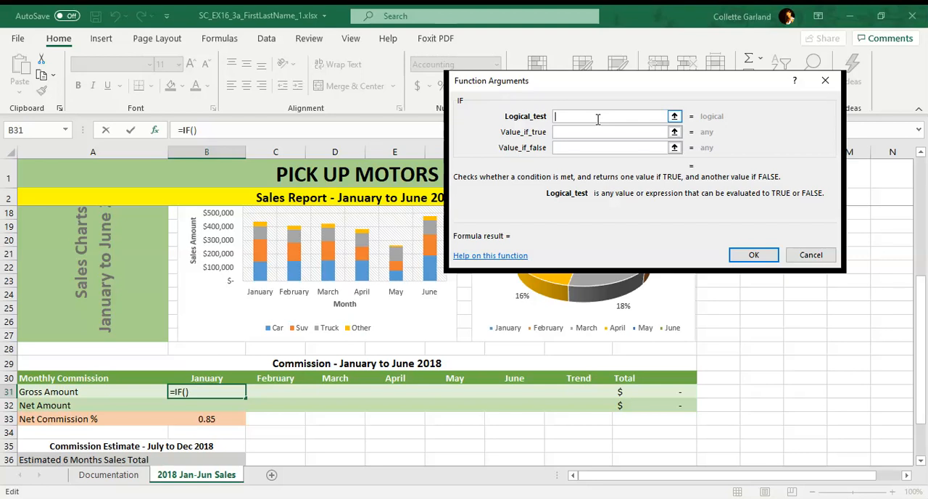
{"action": "type", "text": "B9>400000"}
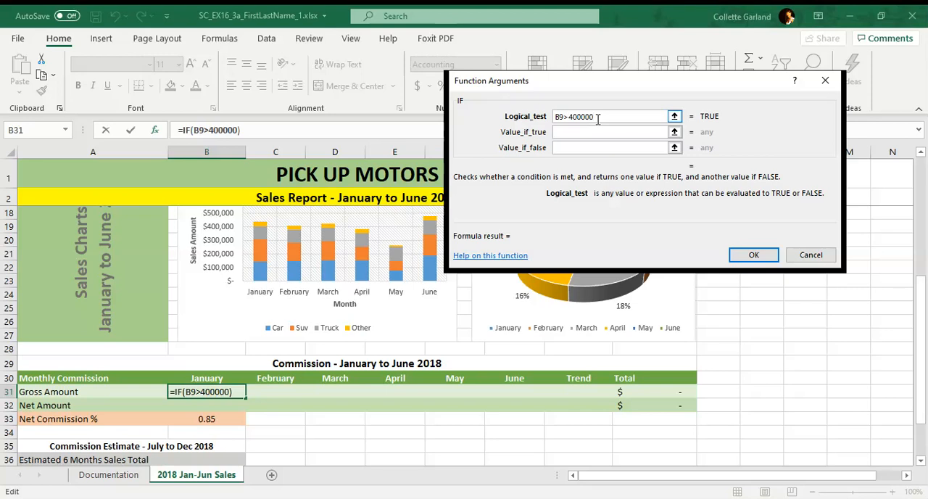
Step: Set the value if true of the IF function in B31 to B9*0.025
{"action": "left_click", "coordinate": [596, 131]}
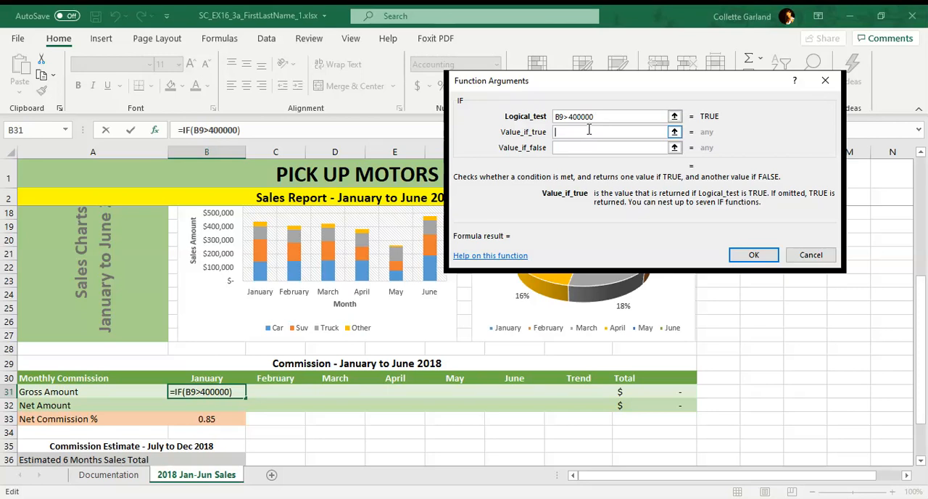
{"action": "type", "text": "B9*0"}
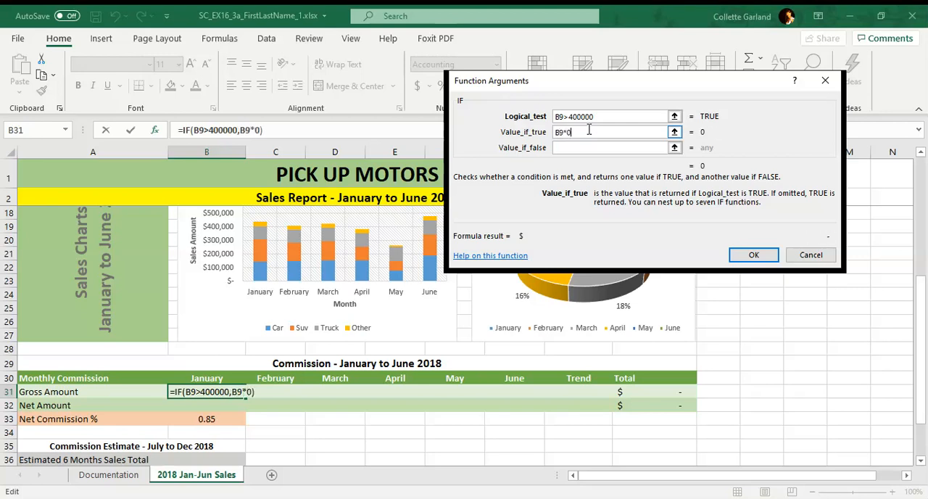
{"action": "type", "text": ".025"}
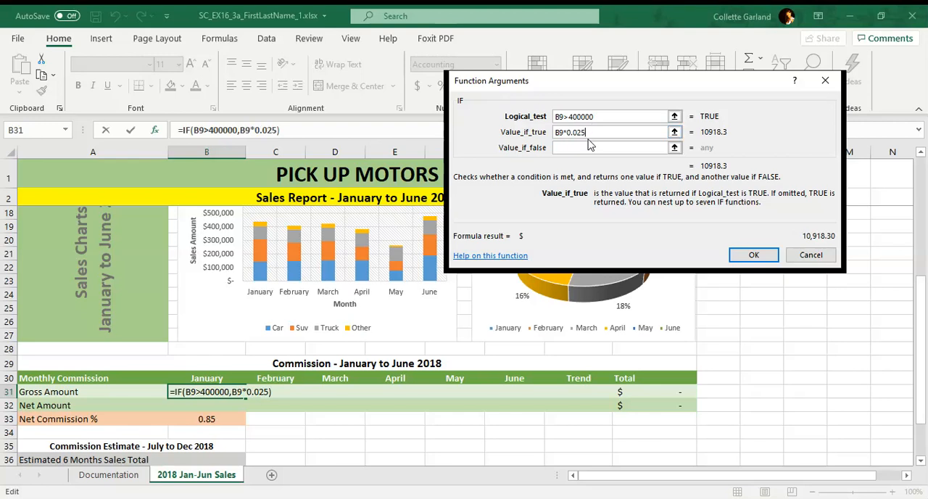
Step: Set the IF function's value if false to B9*0.015 and copy the completed B31 formula across to the June Gross Amount in G31
{"action": "left_click", "coordinate": [589, 147]}
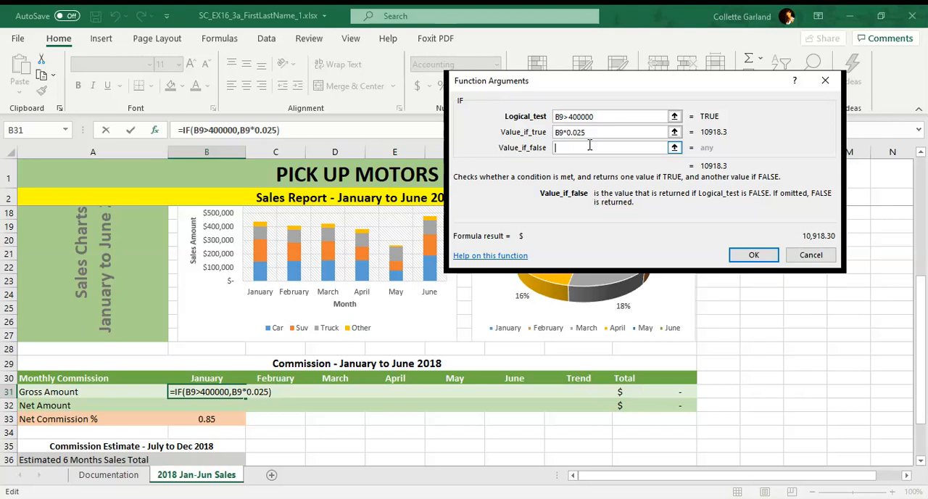
{"action": "type", "text": "B9*"}
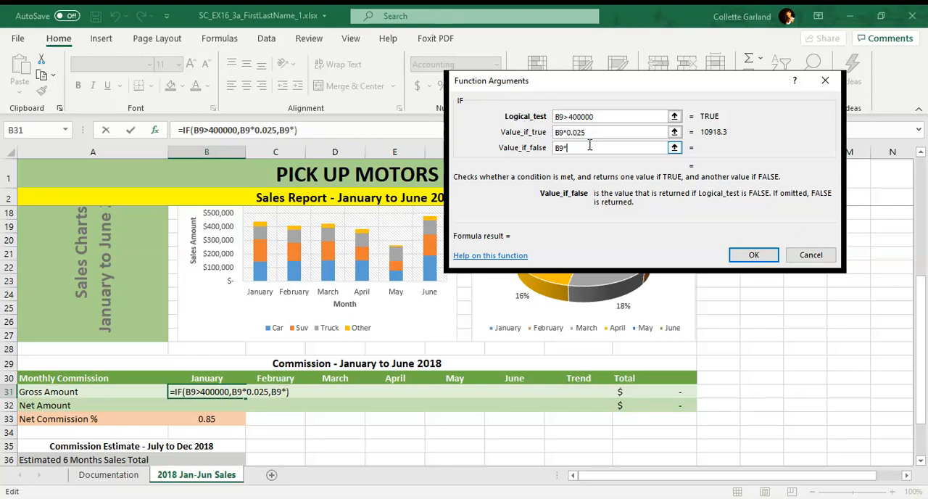
{"action": "type", "text": "0.015"}
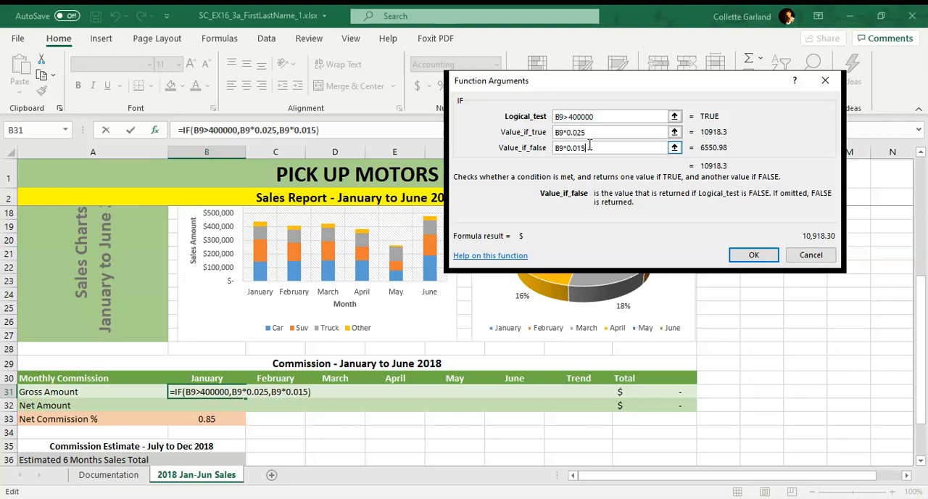
{"action": "left_click", "coordinate": [754, 255]}
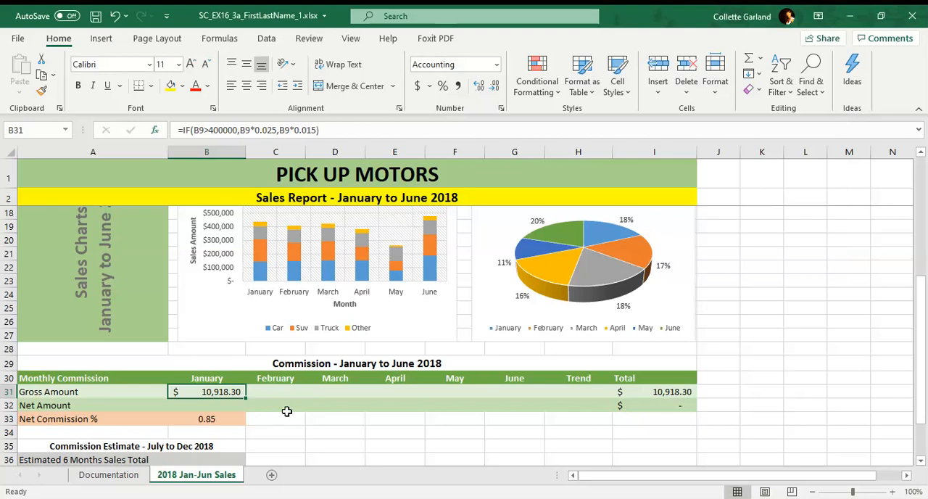
{"action": "left_click_drag", "start_coordinate": [246, 398], "coordinate": [536, 389]}
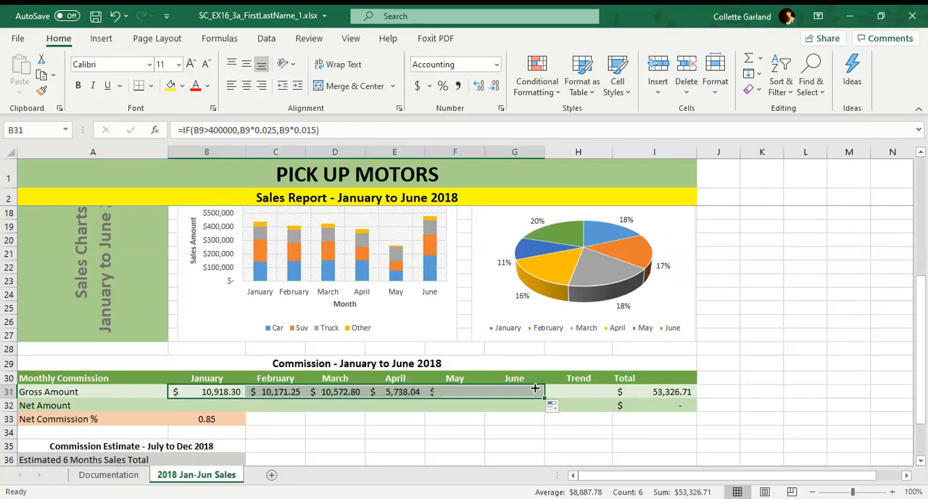
Step: Check the copied IF formulas in the Gross Amount row, from January to June
{"action": "left_click", "coordinate": [225, 407]}
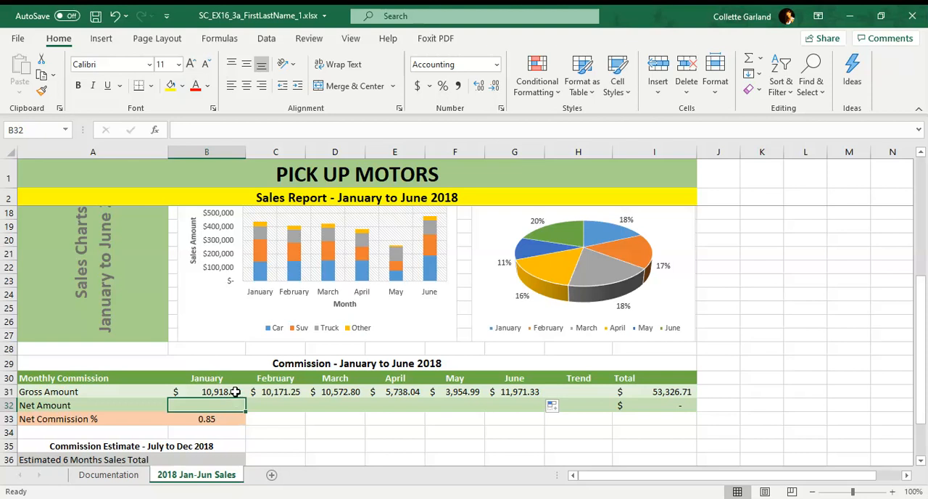
{"action": "left_click", "coordinate": [235, 391]}
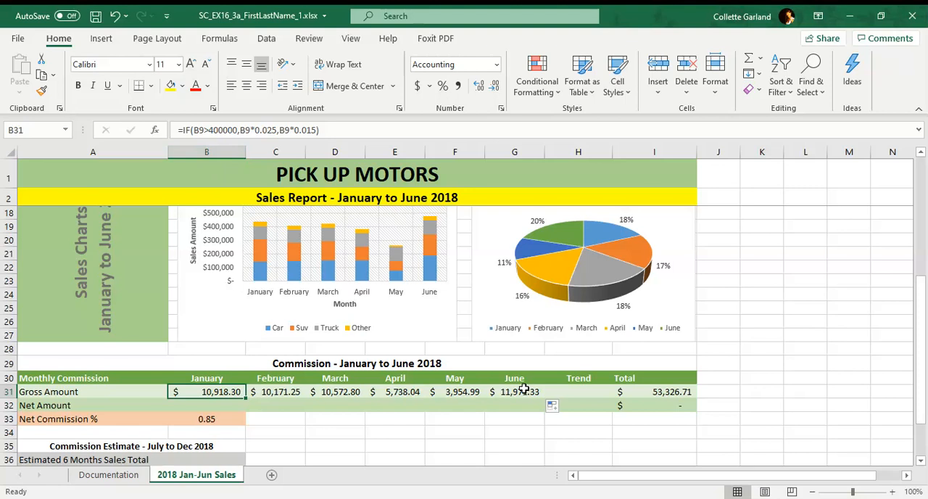
{"action": "left_click", "coordinate": [291, 393]}
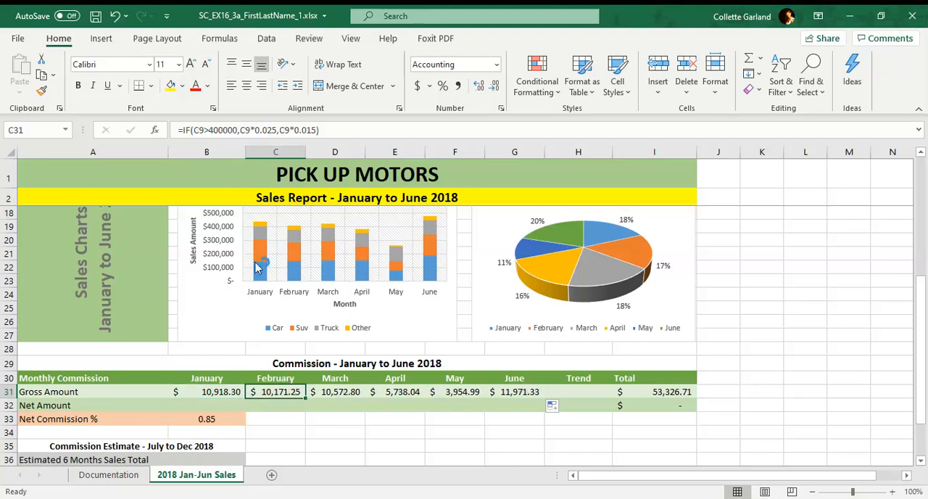
{"action": "left_click", "coordinate": [243, 131]}
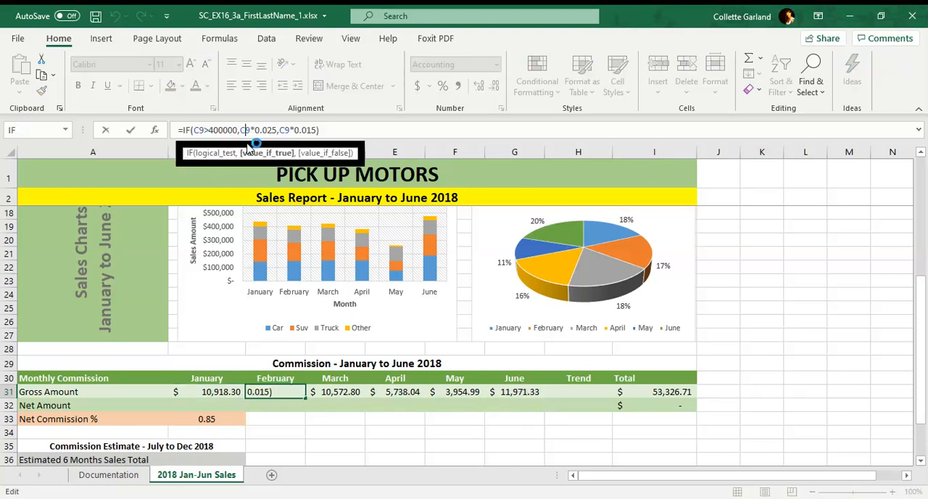
{"action": "left_click", "coordinate": [350, 395]}
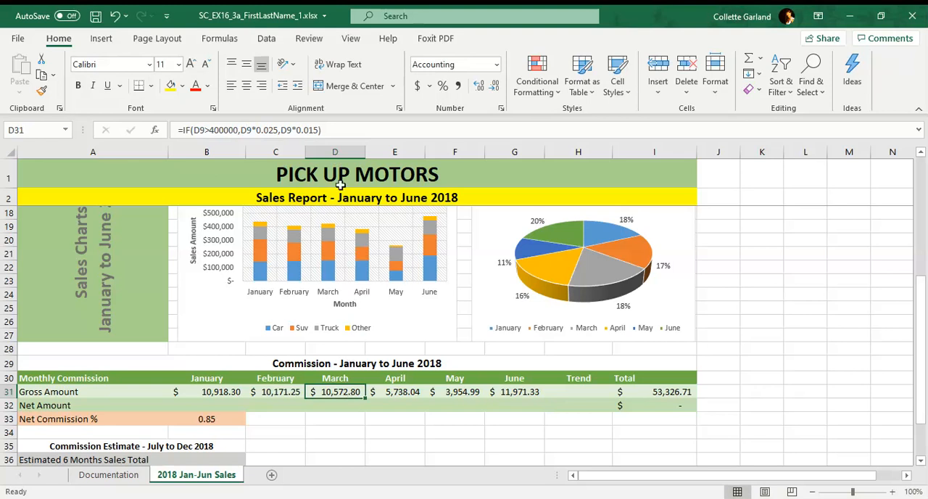
{"action": "left_click", "coordinate": [288, 130]}
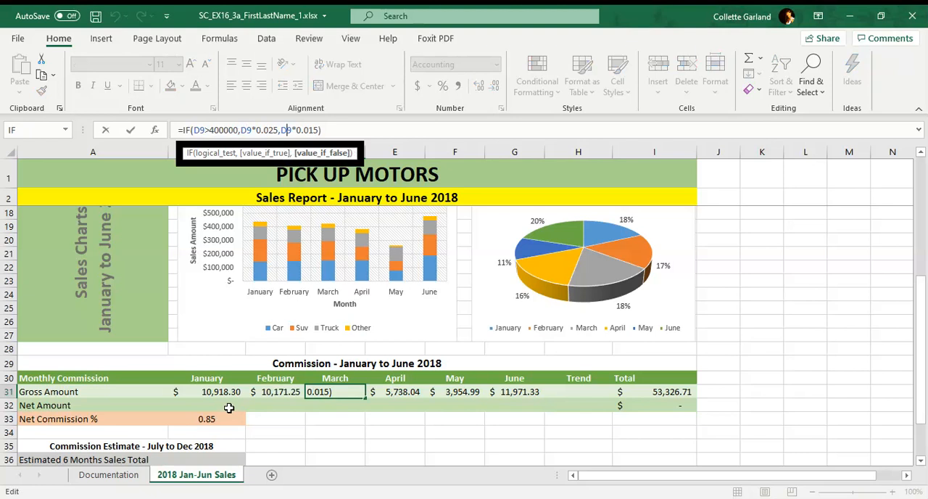
{"action": "left_click", "coordinate": [395, 391]}
{"action": "left_click", "coordinate": [457, 392]}
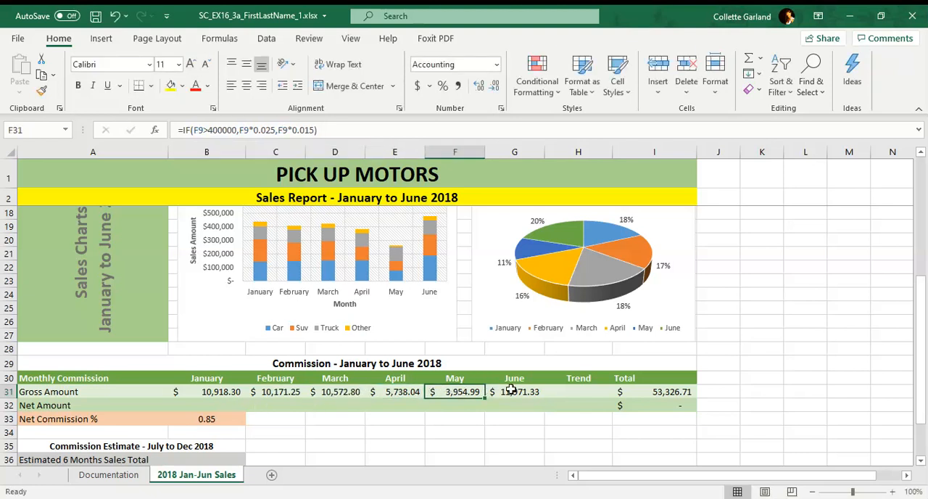
{"action": "left_click", "coordinate": [511, 392]}
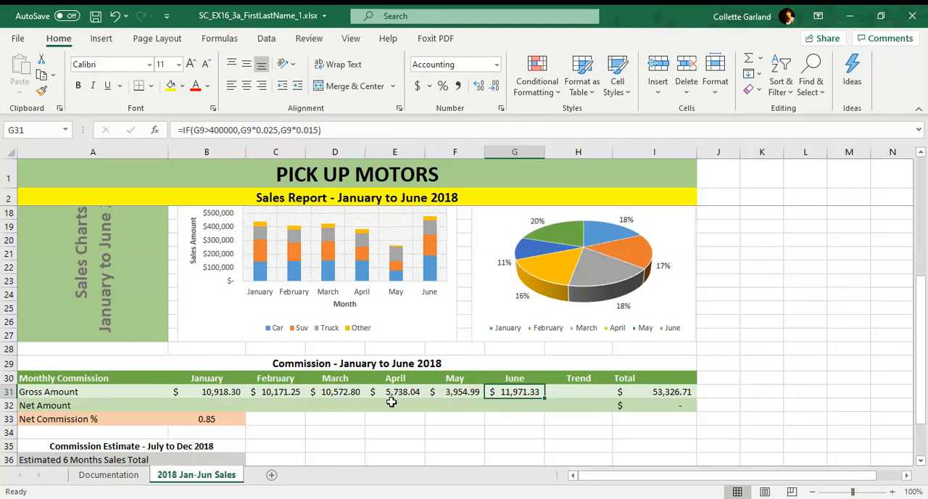
Step: Write a formula in B32, the January Net Amount, that multiplies B31 by B33
{"action": "left_click", "coordinate": [232, 405]}
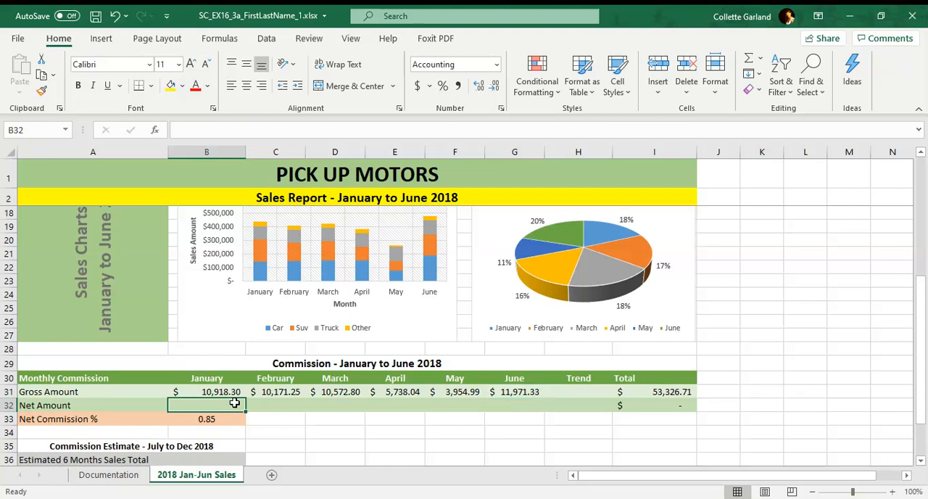
{"action": "type", "text": "="}
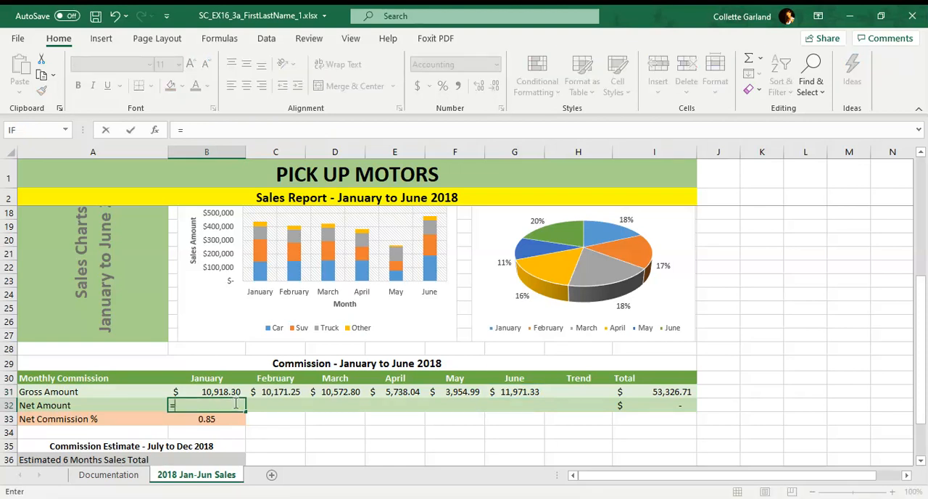
{"action": "type", "text": "B31"}
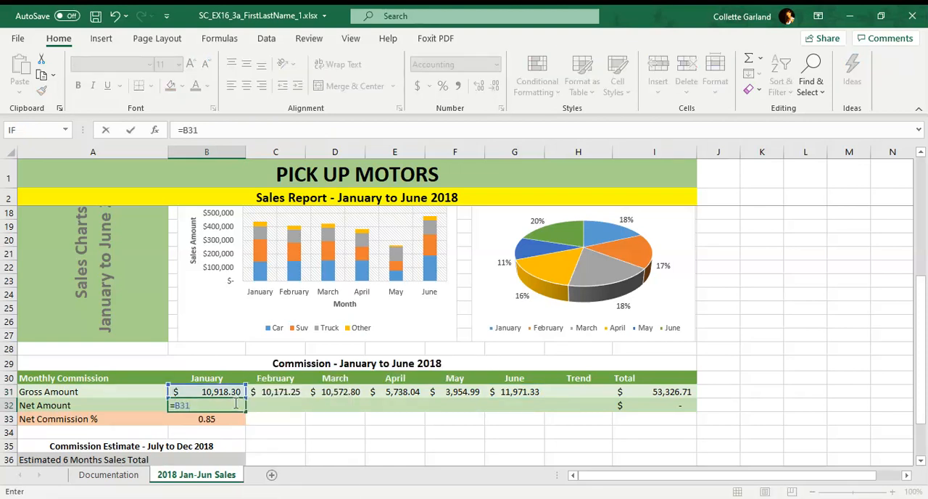
{"action": "type", "text": "*B33"}
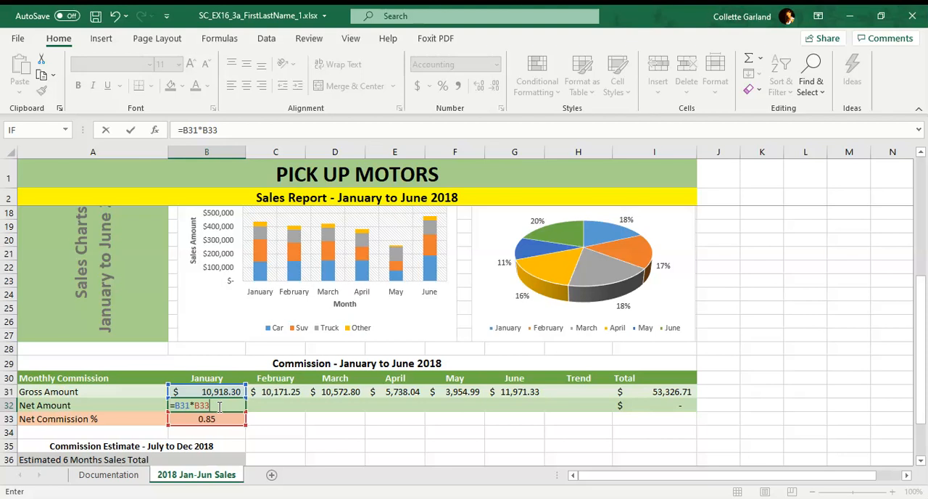
Step: Make the net commission reference in B32 absolute as $B$33, and copy the formula across to the June Net Amount in G32
{"action": "key", "text": "F4"}
{"action": "key", "text": "BackSpace"}
{"action": "key", "text": "BackSpace"}
{"action": "key", "text": "BackSpace"}
{"action": "key", "text": "BackSpace"}
{"action": "key", "text": "BackSpace"}
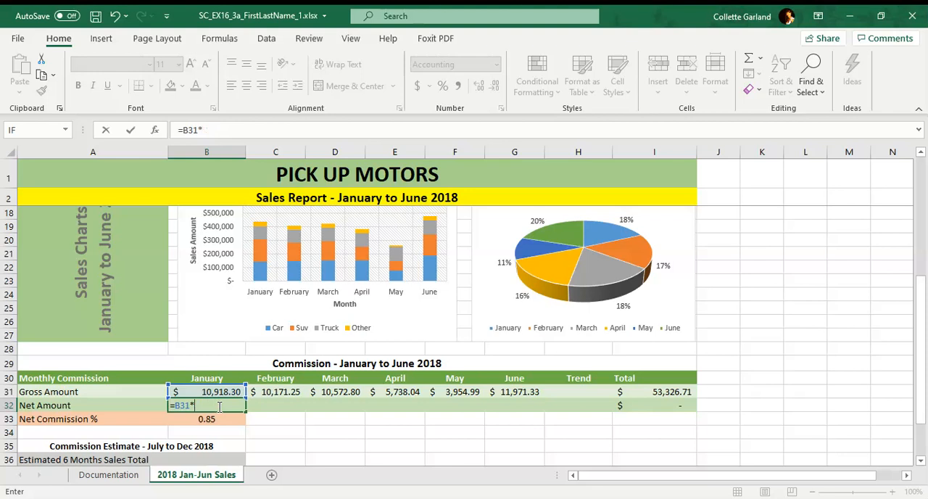
{"action": "type", "text": "$B$33"}
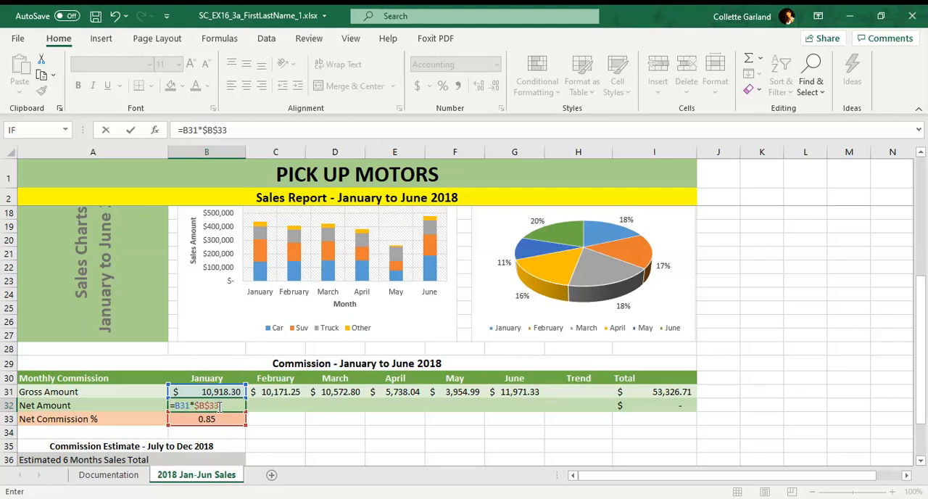
{"action": "key", "text": "Return"}
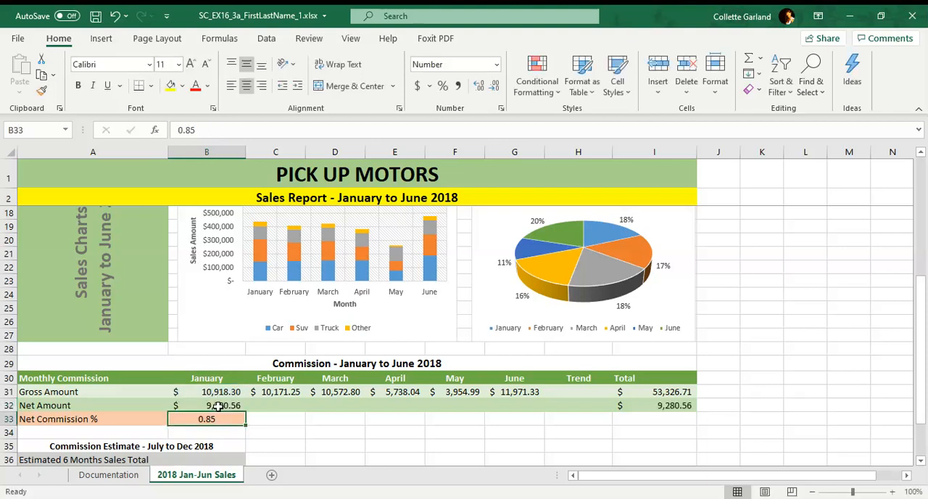
{"action": "left_click", "coordinate": [218, 407]}
{"action": "left_click_drag", "start_coordinate": [245, 411], "coordinate": [544, 411]}
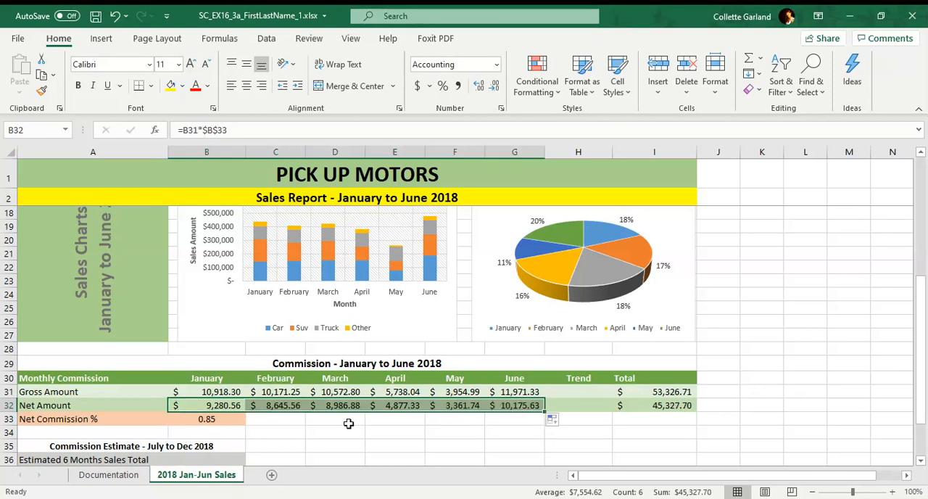
Step: Check the cell references in the copied Net Amount formulas across row 32, including the absolute reference to B33
{"action": "left_click", "coordinate": [276, 407]}
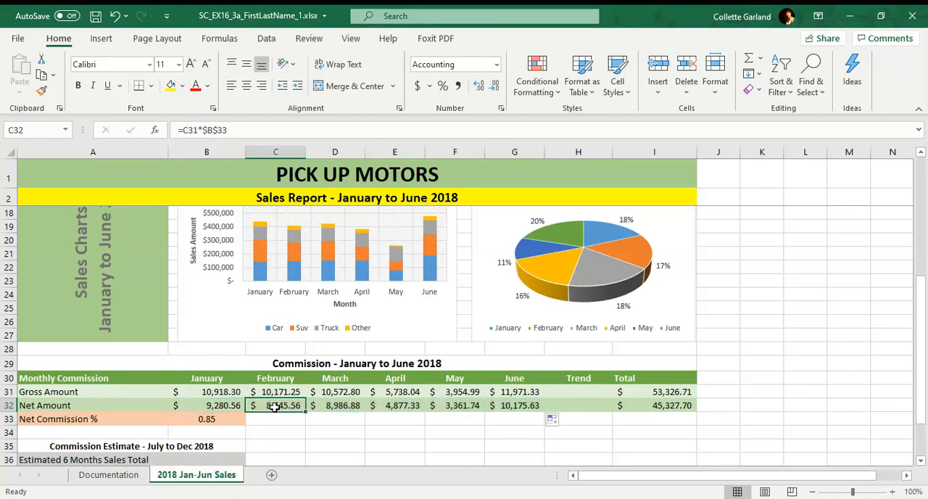
{"action": "left_click", "coordinate": [230, 407]}
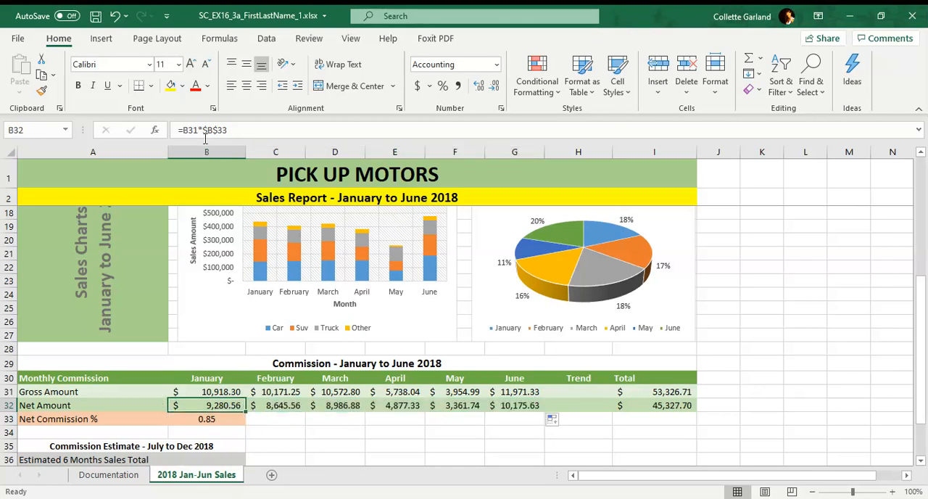
{"action": "left_click", "coordinate": [283, 407]}
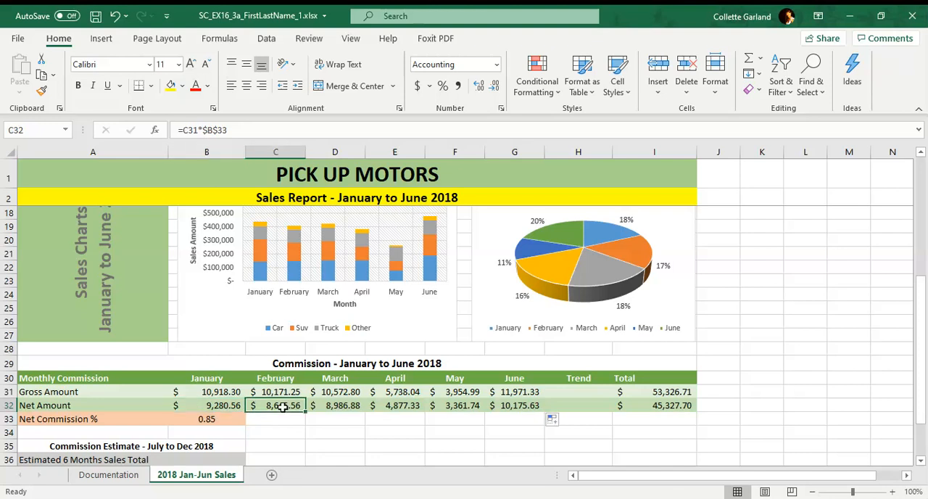
{"action": "left_click", "coordinate": [204, 129]}
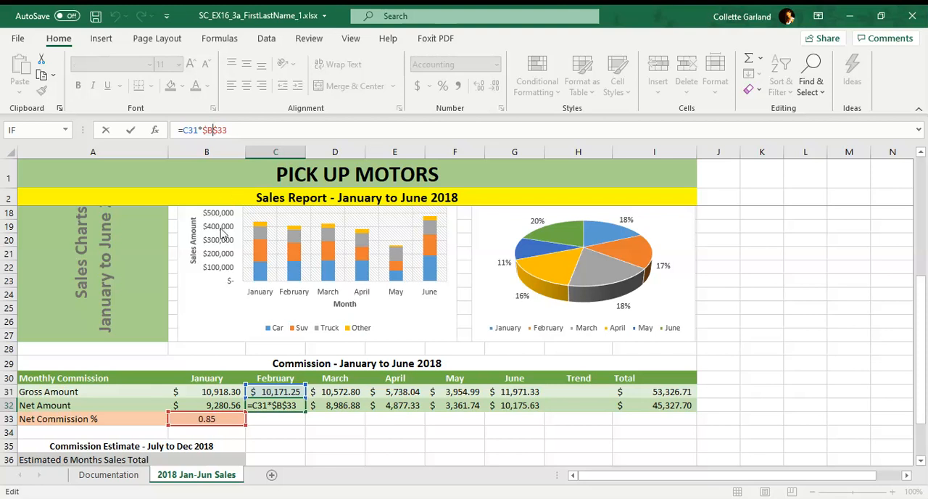
{"action": "left_click", "coordinate": [337, 406]}
{"action": "left_click", "coordinate": [397, 405]}
{"action": "left_click", "coordinate": [459, 403]}
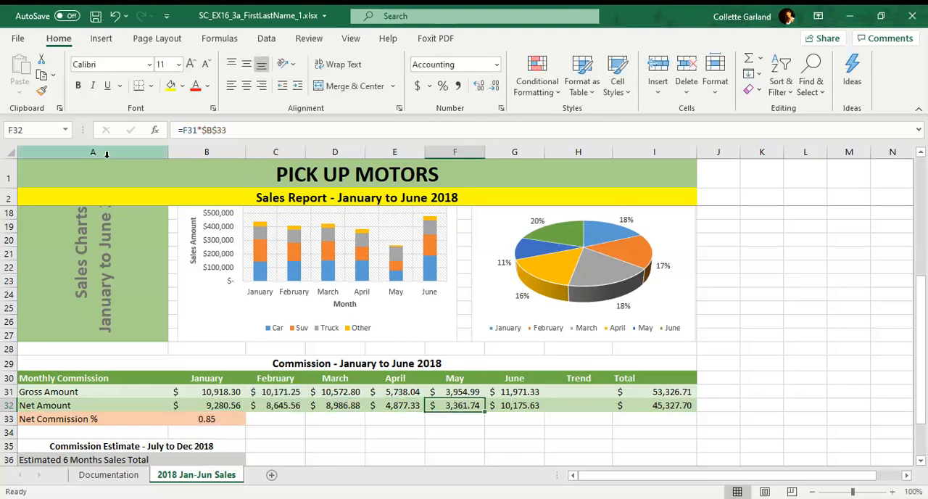
{"action": "left_click", "coordinate": [216, 130]}
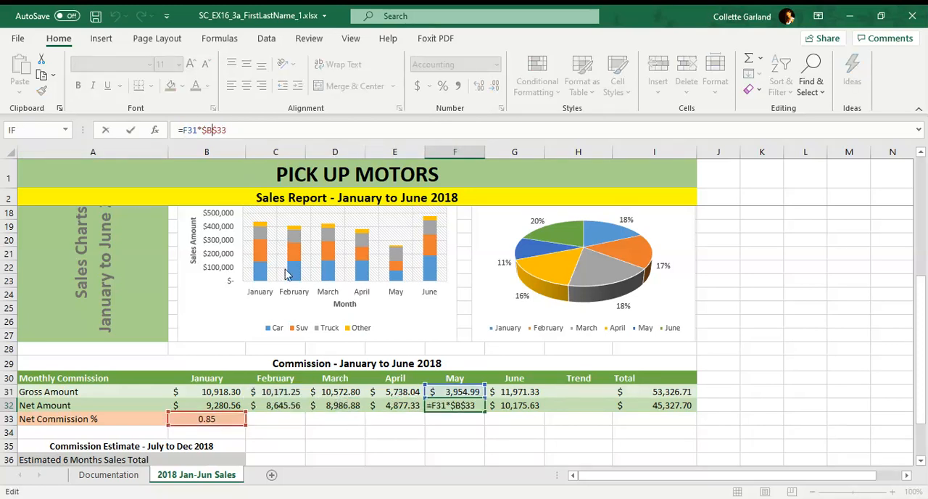
{"action": "left_click", "coordinate": [279, 417]}
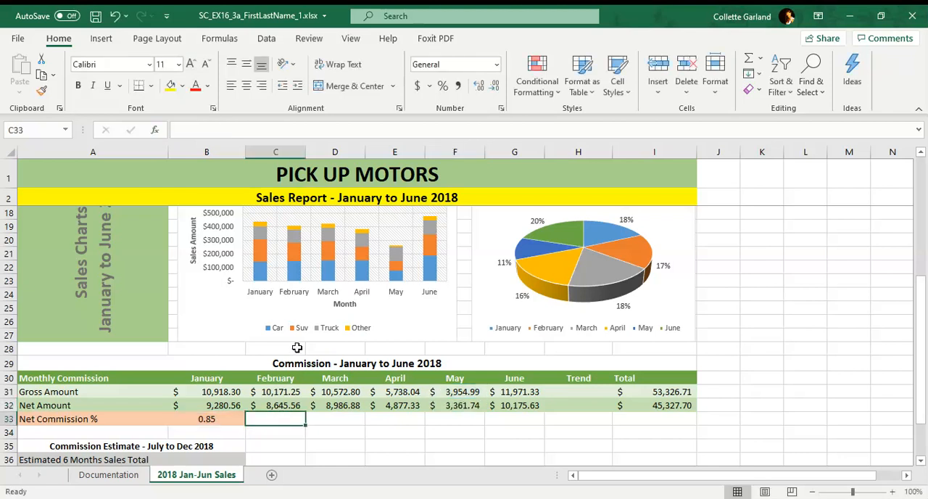
Step: Insert a line sparkline in H31, the Gross Amount Trend cell, using the data range B31:G31
{"action": "scroll", "coordinate": [296, 348], "scroll_direction": "down", "scroll_amount": 2}
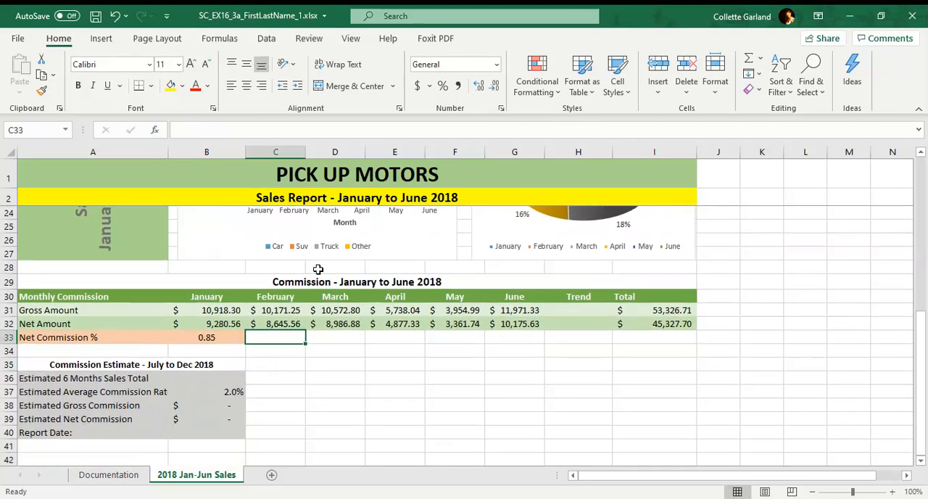
{"action": "left_click", "coordinate": [586, 310]}
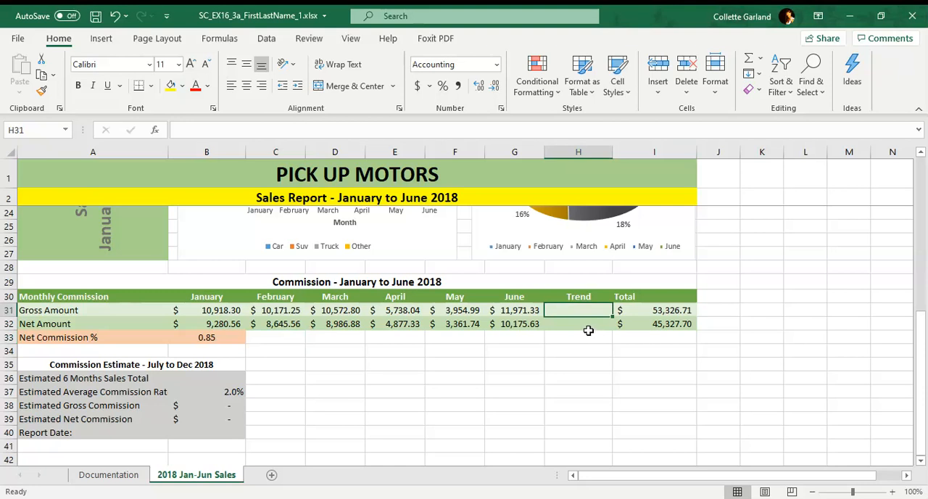
{"action": "left_click", "coordinate": [101, 38]}
{"action": "left_click", "coordinate": [560, 87]}
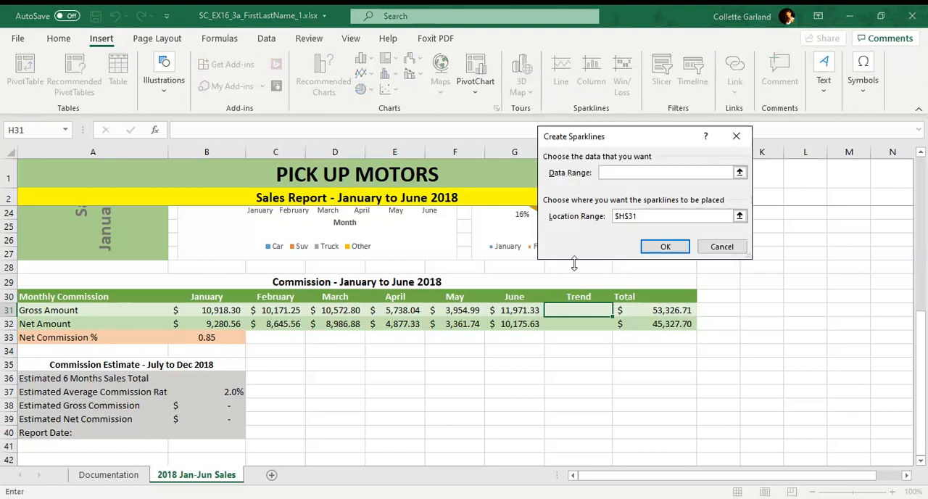
{"action": "left_click_drag", "start_coordinate": [203, 312], "coordinate": [491, 310]}
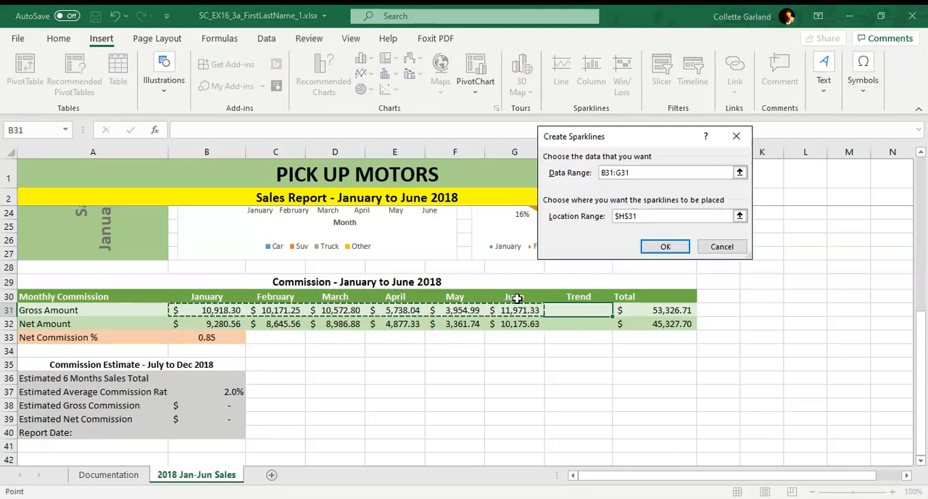
{"action": "left_click", "coordinate": [656, 249]}
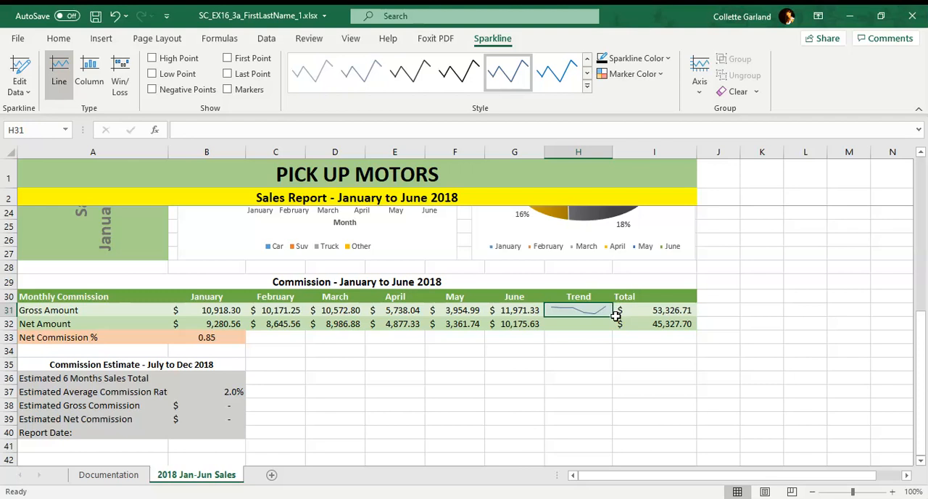
Step: Fill the Gross Amount sparkline down to the Net Amount Trend cell H32 without formatting
{"action": "left_click_drag", "start_coordinate": [611, 317], "coordinate": [611, 328]}
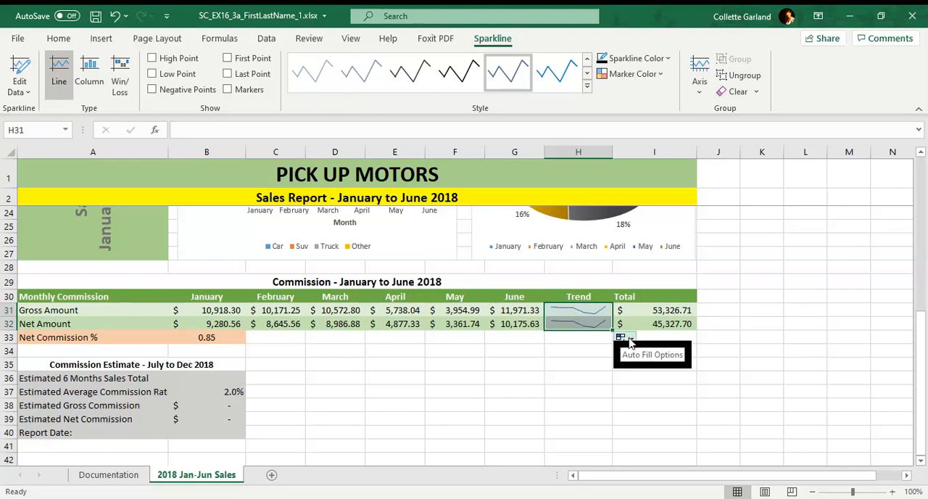
{"action": "left_click", "coordinate": [630, 341]}
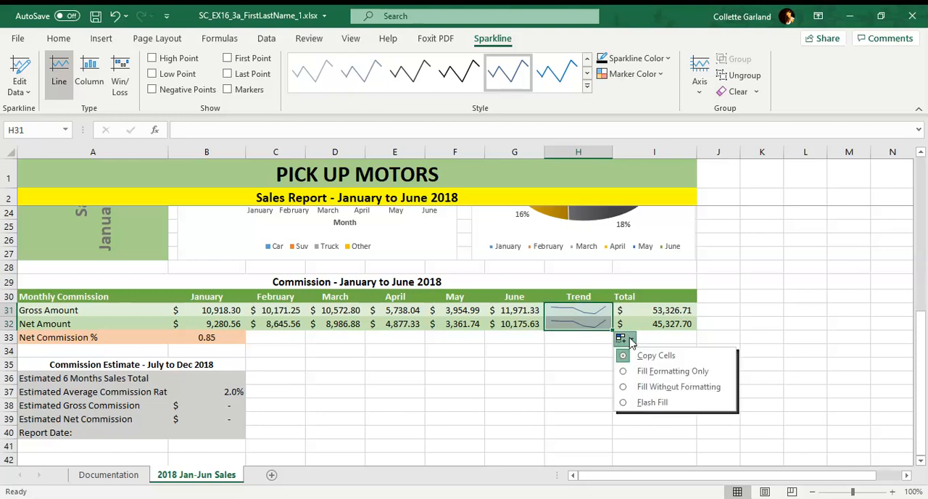
{"action": "left_click", "coordinate": [652, 385]}
{"action": "left_click", "coordinate": [578, 339]}
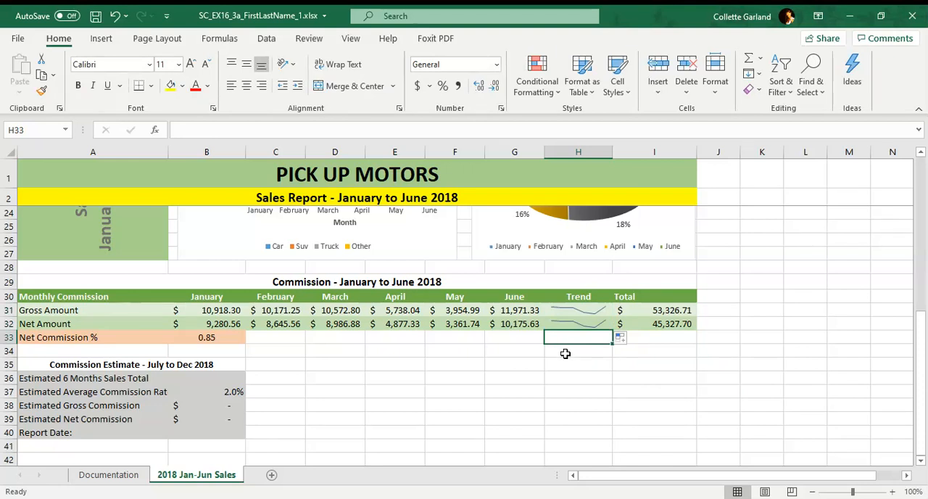
Step: Change the Trend sparklines in H31:H32 to the Column type and apply the solid black sparkline style
{"action": "right_click", "coordinate": [573, 308]}
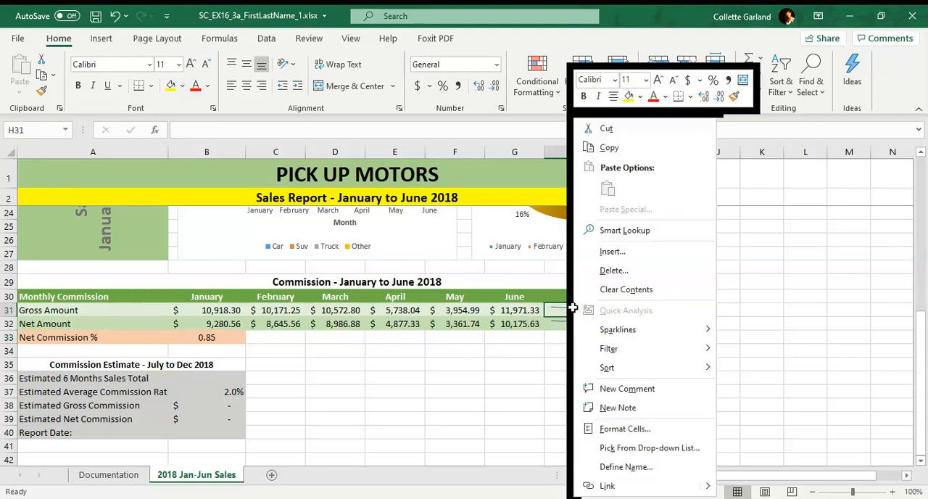
{"action": "left_click", "coordinate": [573, 311]}
{"action": "left_click_drag", "start_coordinate": [573, 310], "coordinate": [574, 319]}
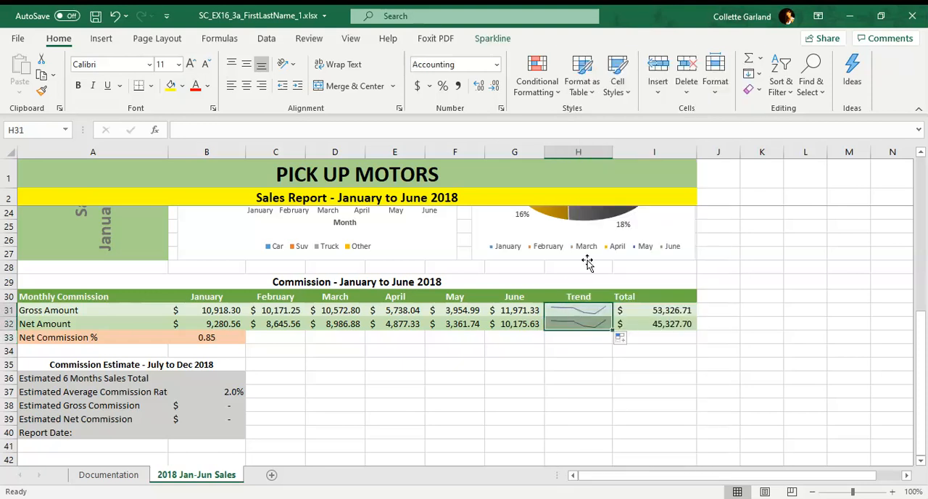
{"action": "left_click", "coordinate": [119, 40]}
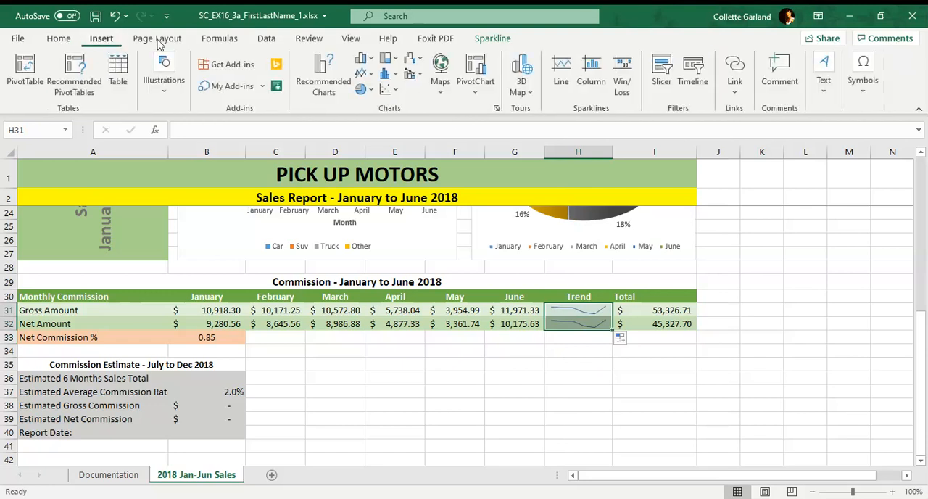
{"action": "left_click", "coordinate": [495, 40]}
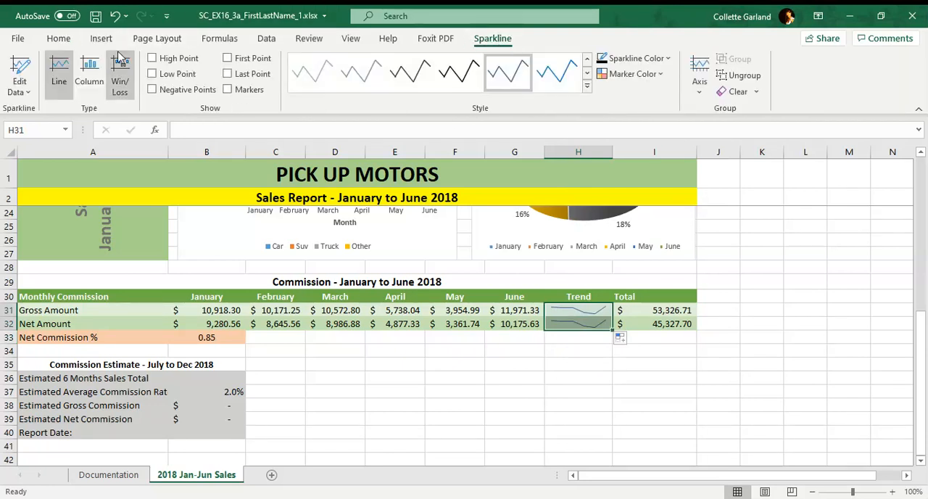
{"action": "left_click", "coordinate": [90, 67]}
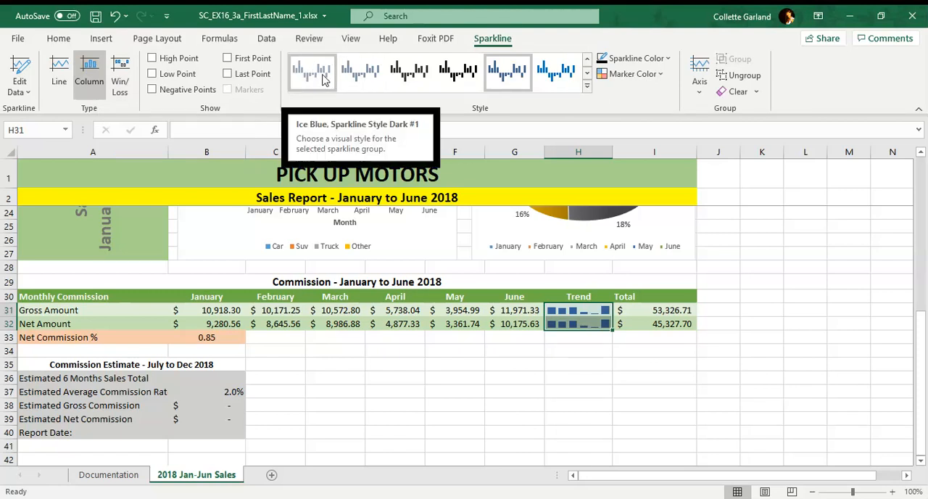
{"action": "left_click", "coordinate": [453, 80]}
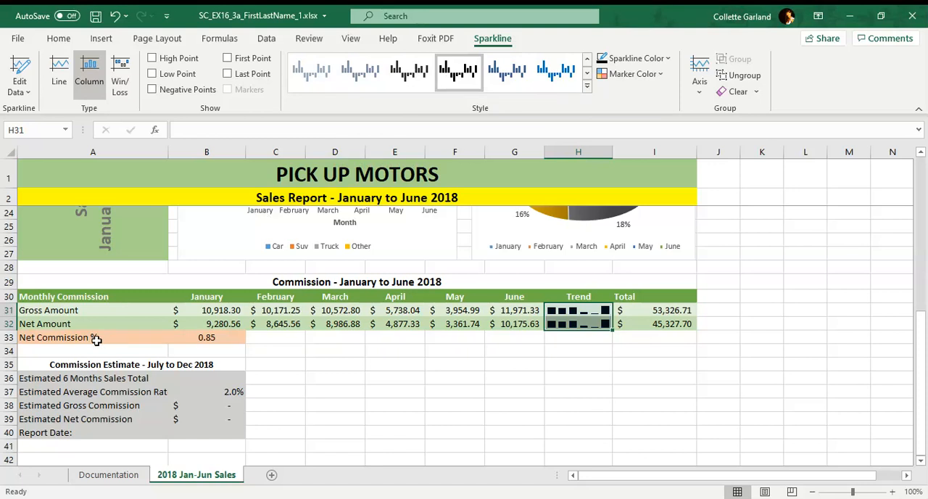
Step: Increase the indent of the Gross Amount and Net Amount labels in A31:A32 by one level
{"action": "left_click_drag", "start_coordinate": [99, 312], "coordinate": [102, 324]}
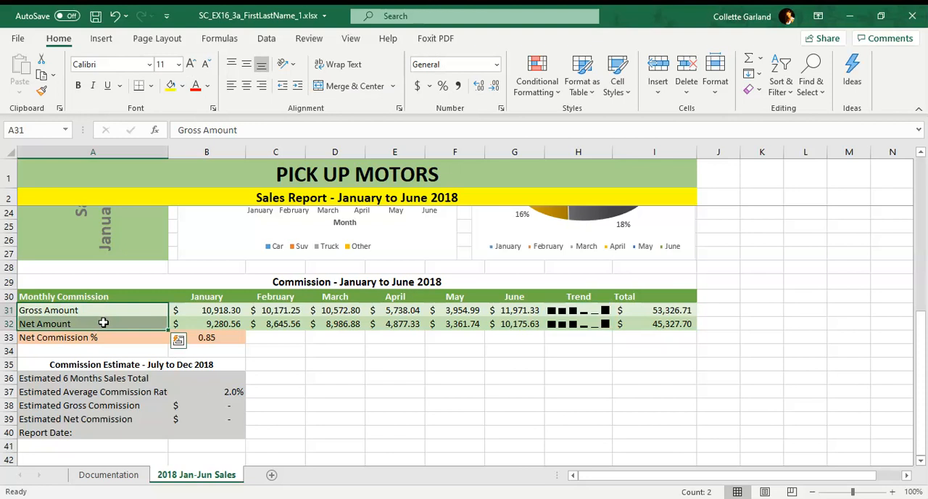
{"action": "left_click", "coordinate": [295, 92]}
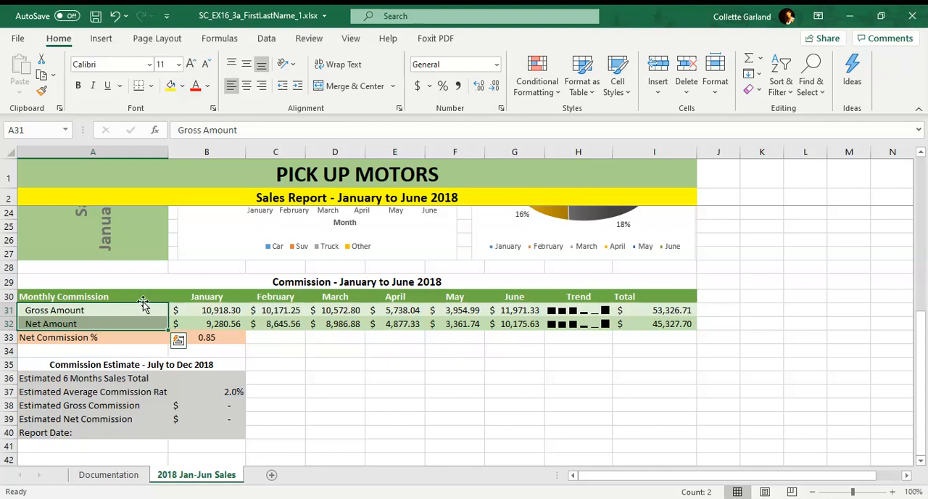
Step: Start a Goal Seek with B39, the Estimated Net Commission, as the set cell
{"action": "left_click", "coordinate": [213, 419]}
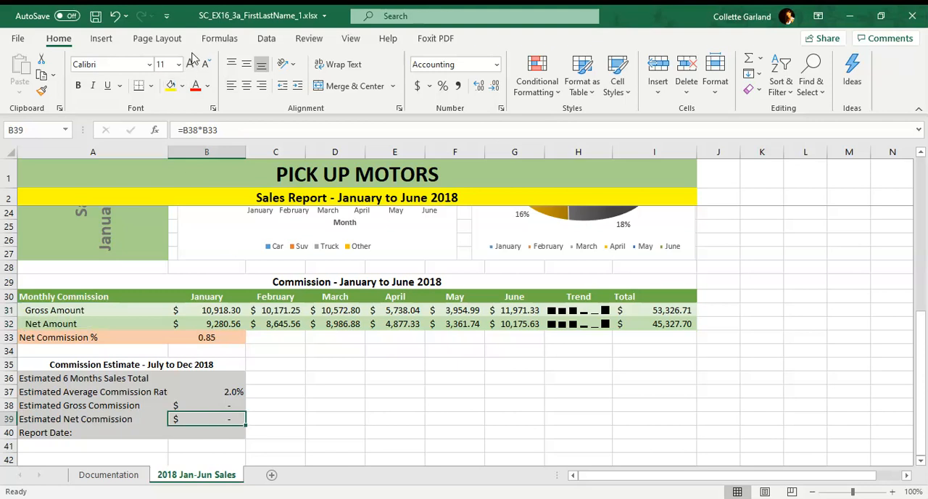
{"action": "left_click", "coordinate": [264, 41]}
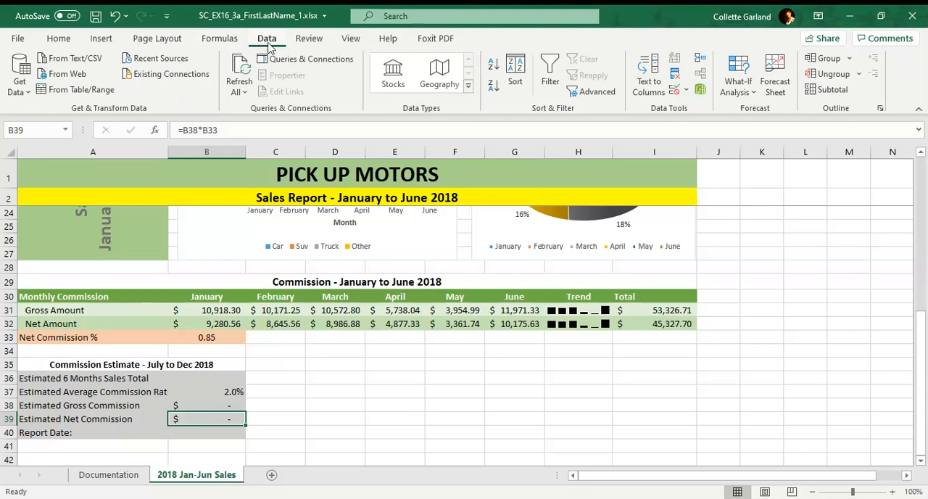
{"action": "left_click", "coordinate": [755, 92]}
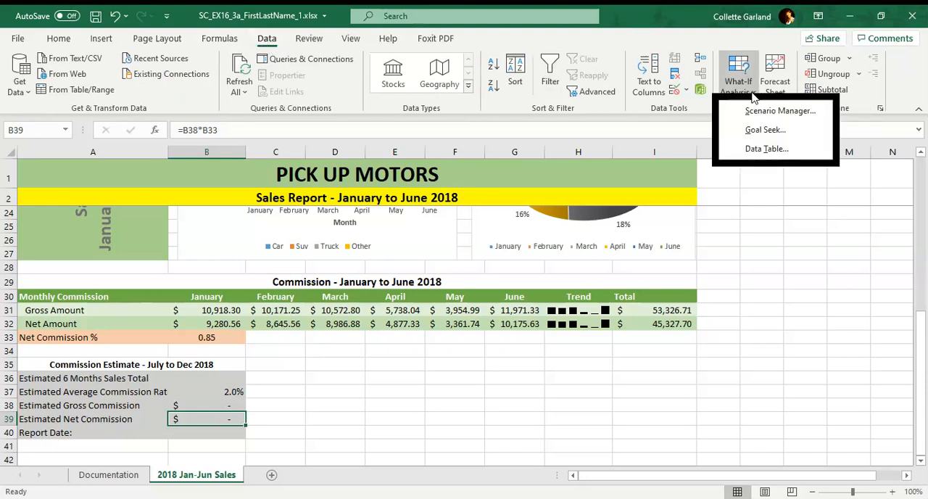
{"action": "left_click", "coordinate": [765, 130]}
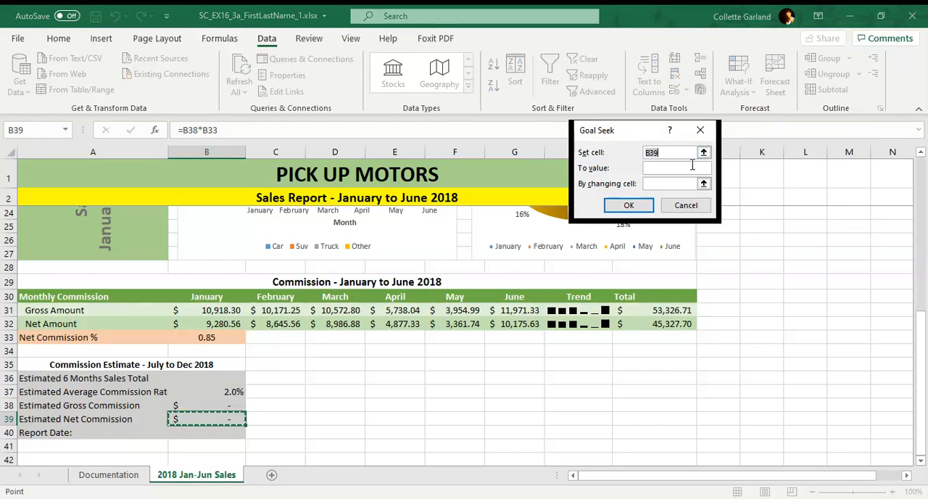
{"action": "type", "text": "60000"}
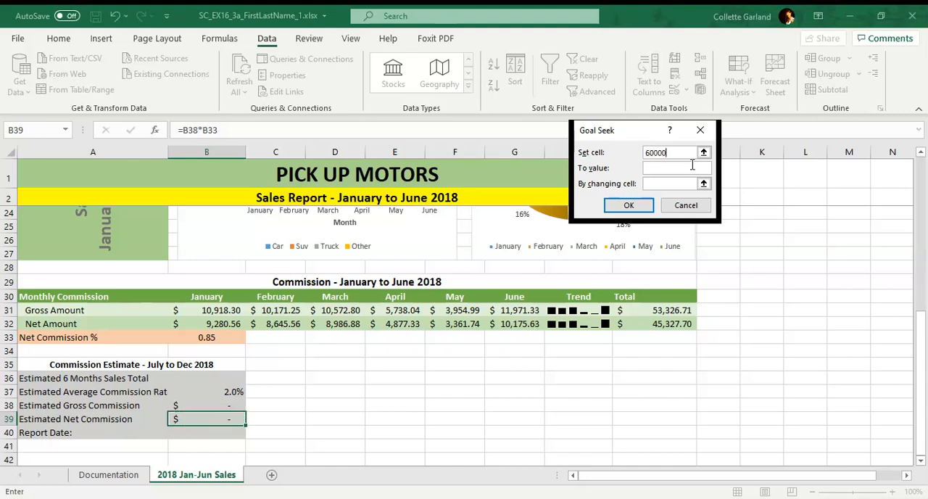
{"action": "key", "text": "BackSpace"}
{"action": "key", "text": "BackSpace"}
{"action": "key", "text": "BackSpace"}
{"action": "key", "text": "BackSpace"}
{"action": "key", "text": "BackSpace"}
{"action": "type", "text": "B39"}
Step: Run Goal Seek to the value 60000 by changing B36, the Estimated 6 Months Sales Total, and accept the solution
{"action": "left_click", "coordinate": [677, 168]}
{"action": "type", "text": "60000"}
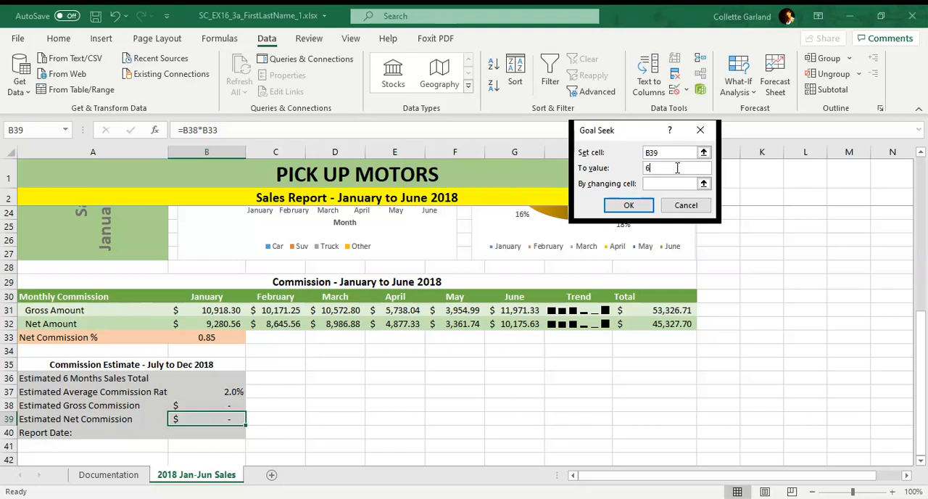
{"action": "left_click", "coordinate": [660, 184]}
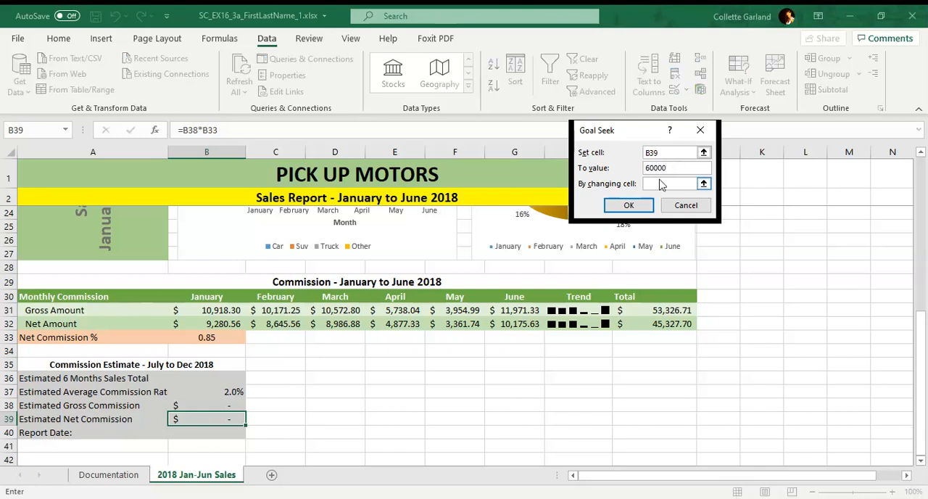
{"action": "type", "text": "36"}
{"action": "left_click", "coordinate": [628, 205]}
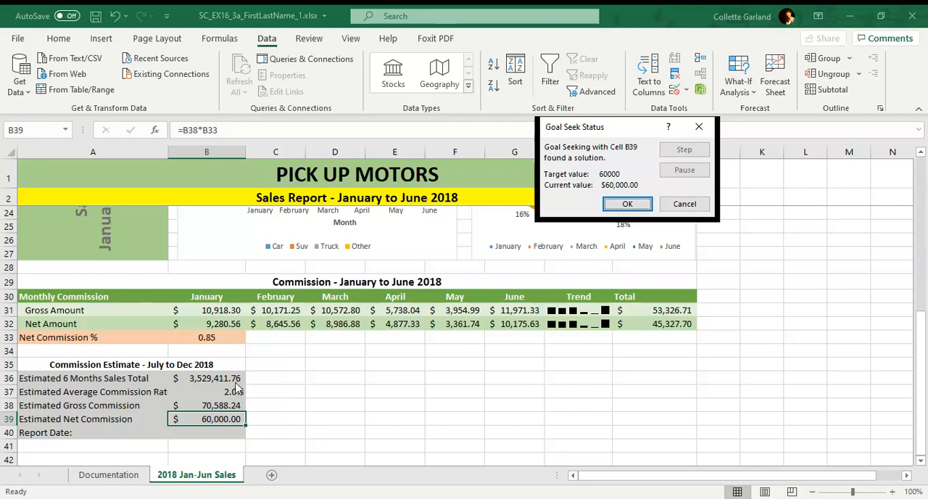
{"action": "left_click", "coordinate": [627, 203]}
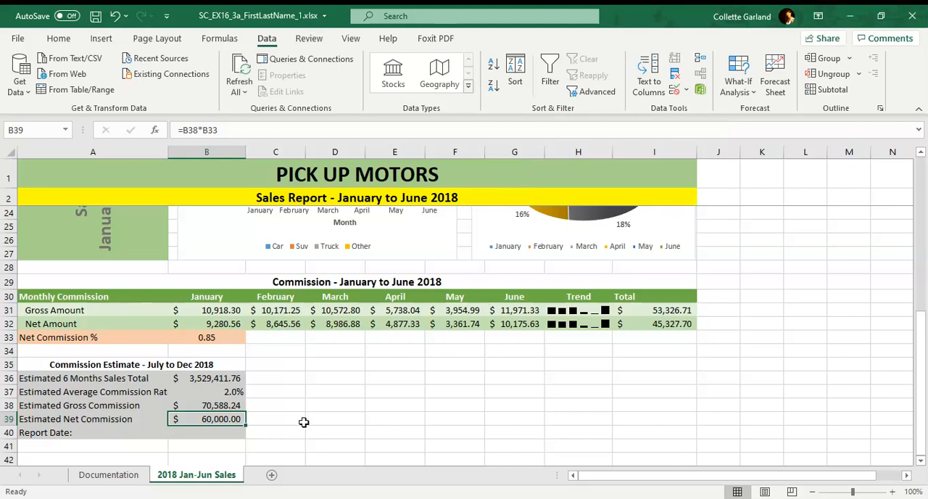
Step: Enter the formula =NOW() in B40, the Report Date cell
{"action": "left_click", "coordinate": [223, 435]}
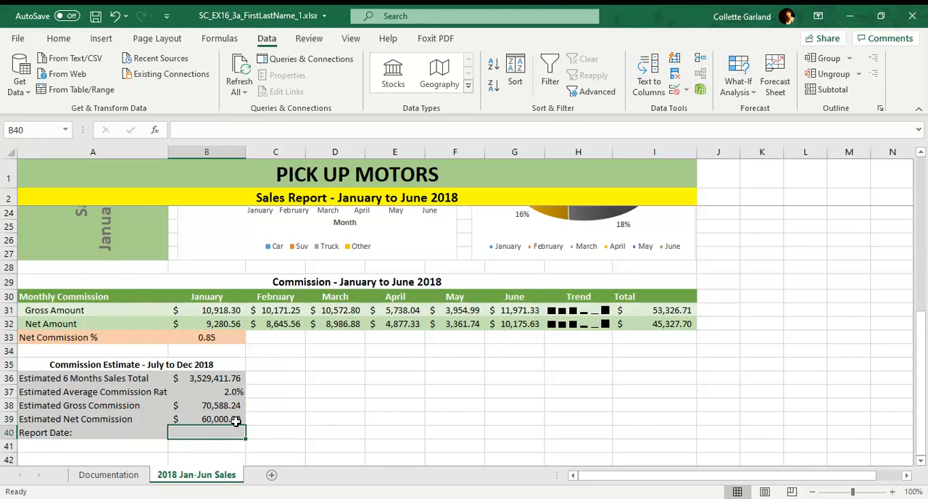
{"action": "type", "text": "="}
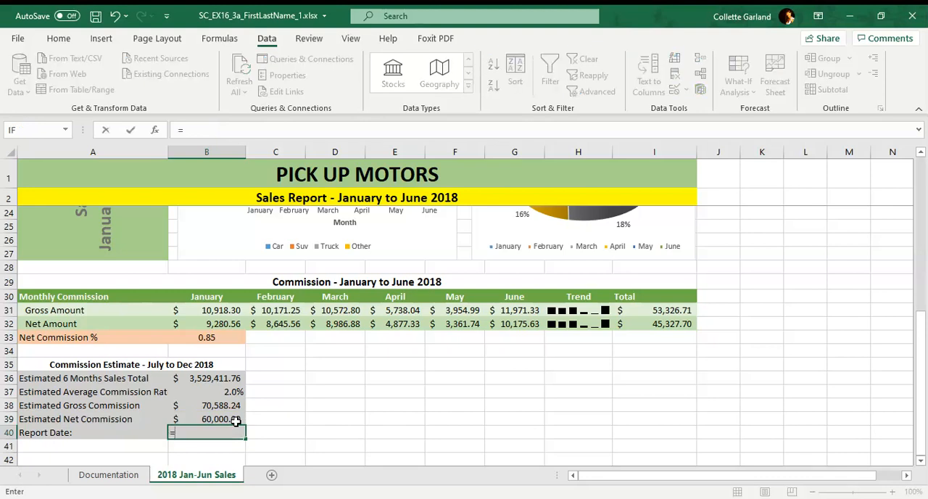
{"action": "type", "text": "NOW"}
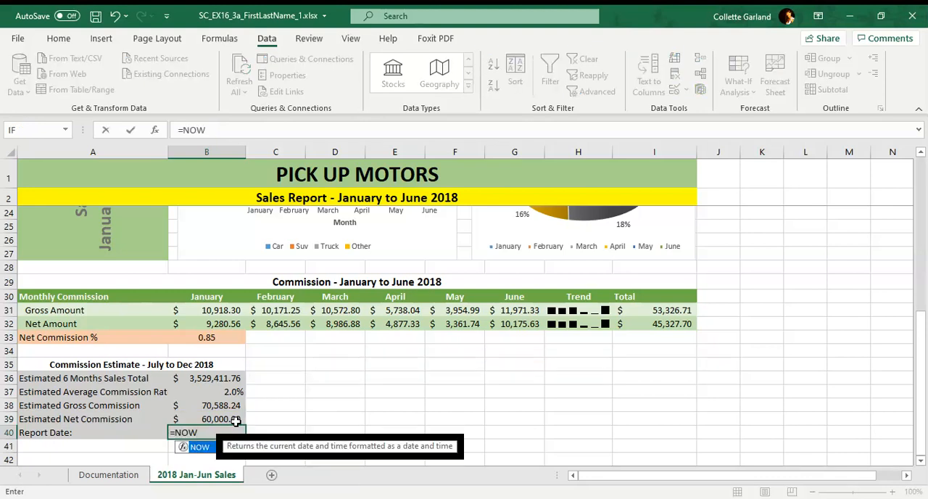
{"action": "type", "text": "()"}
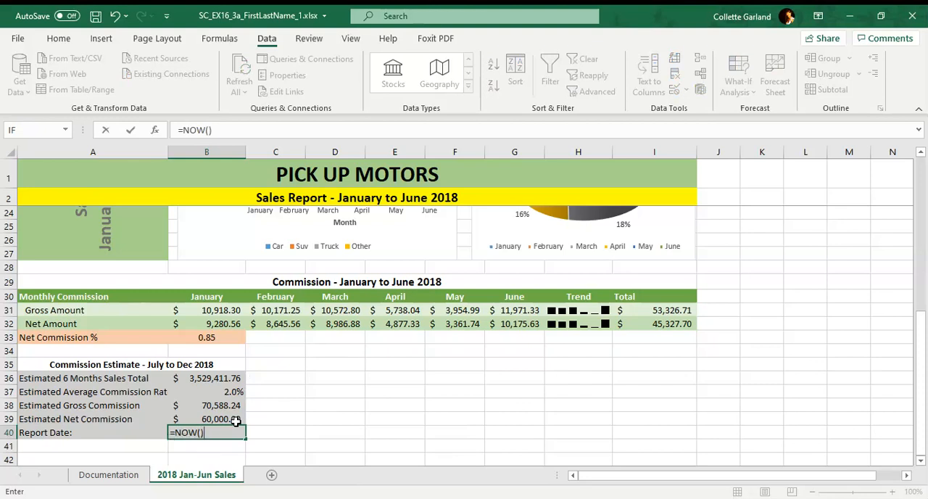
{"action": "key", "text": "Return"}
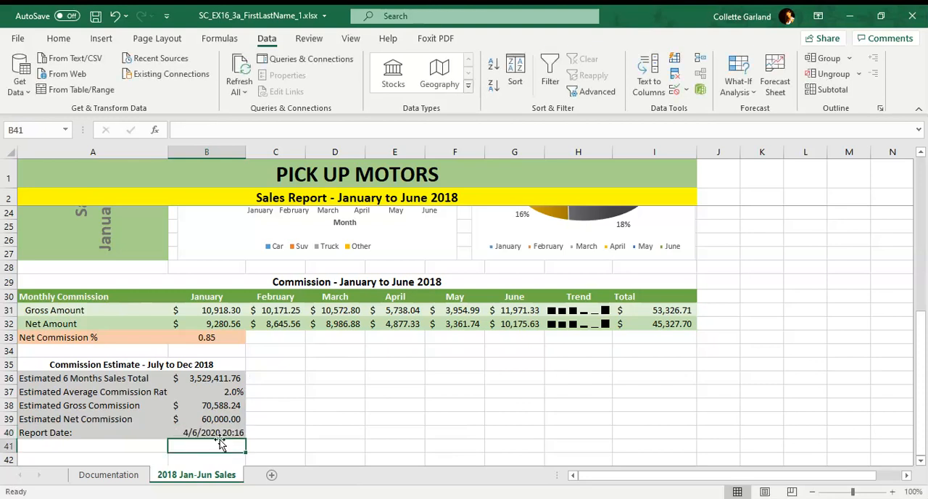
Step: Apply the Short Date number format to the Report Date in B40
{"action": "left_click", "coordinate": [218, 434]}
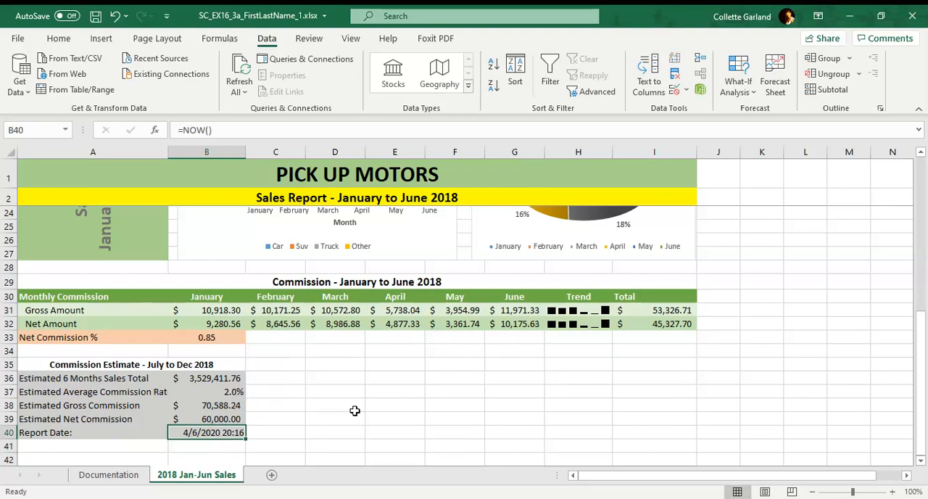
{"action": "left_click", "coordinate": [60, 38]}
{"action": "left_click", "coordinate": [496, 65]}
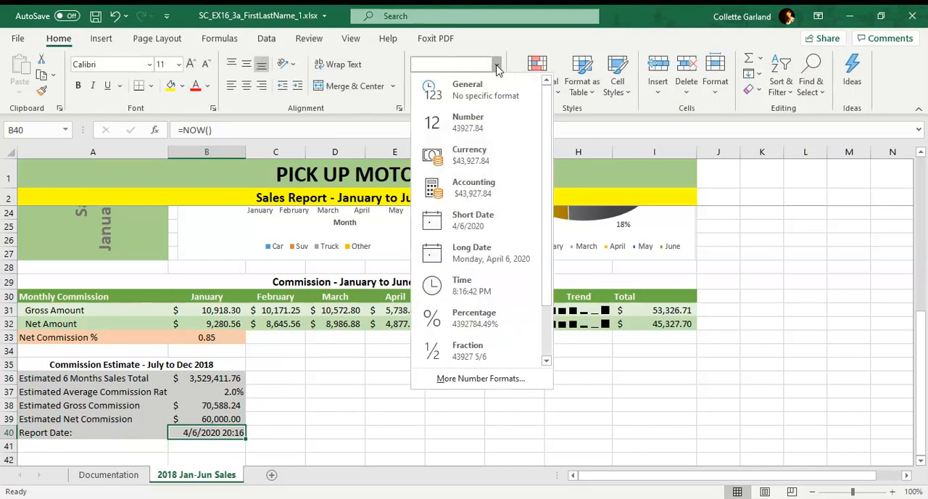
{"action": "left_click", "coordinate": [481, 217]}
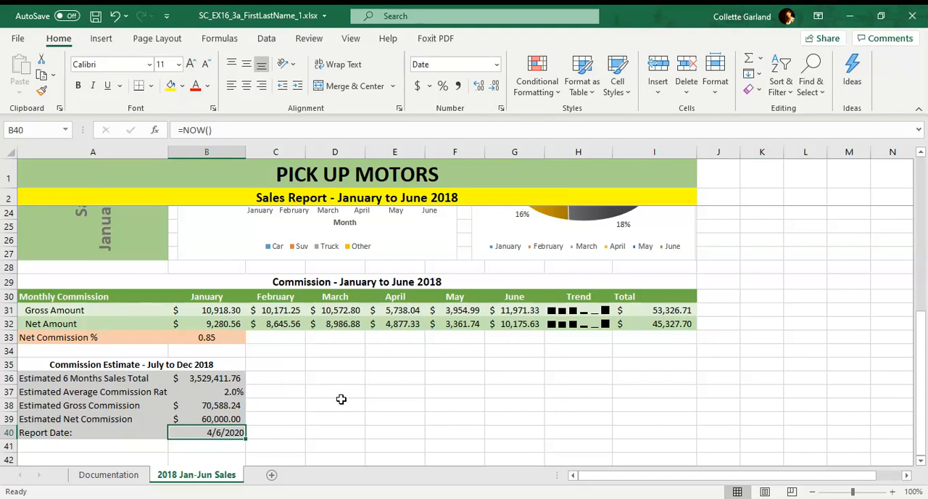
Step: Insert a Clustered Column chart of the monthly gross and net commissions from the range A30:G32
{"action": "scroll", "coordinate": [427, 401], "scroll_direction": "up", "scroll_amount": 2}
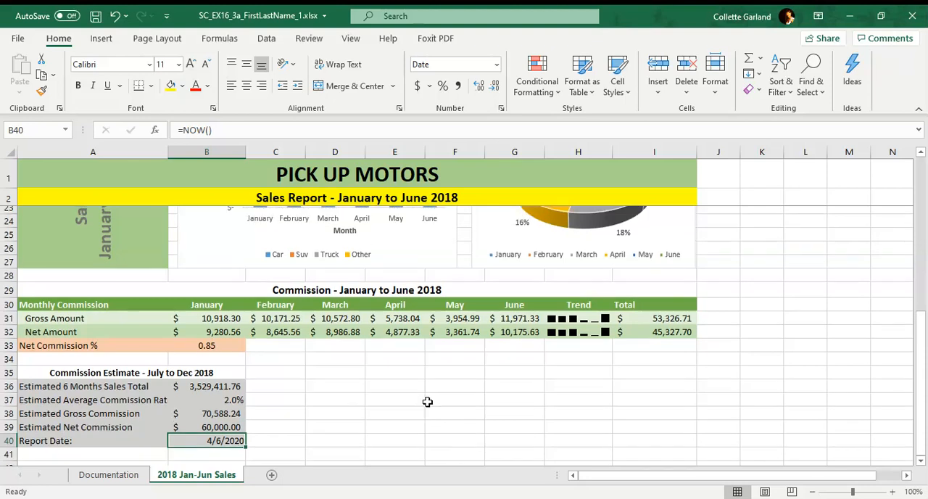
{"action": "scroll", "coordinate": [428, 401], "scroll_direction": "down", "scroll_amount": 2}
{"action": "left_click", "coordinate": [130, 299]}
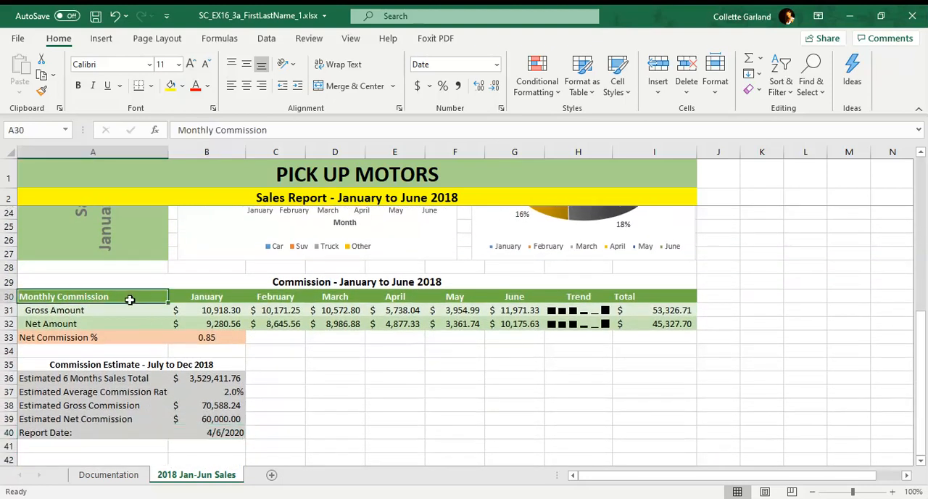
{"action": "left_click_drag", "start_coordinate": [129, 300], "coordinate": [516, 323]}
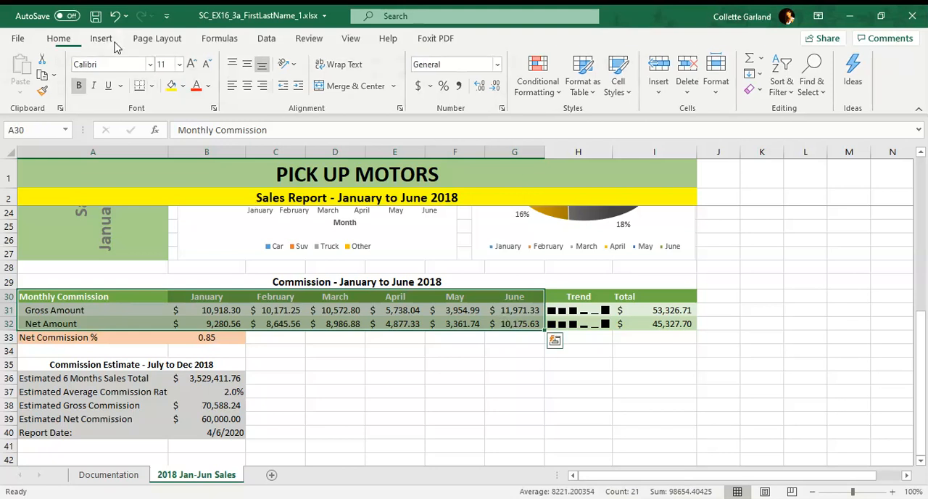
{"action": "left_click", "coordinate": [92, 37]}
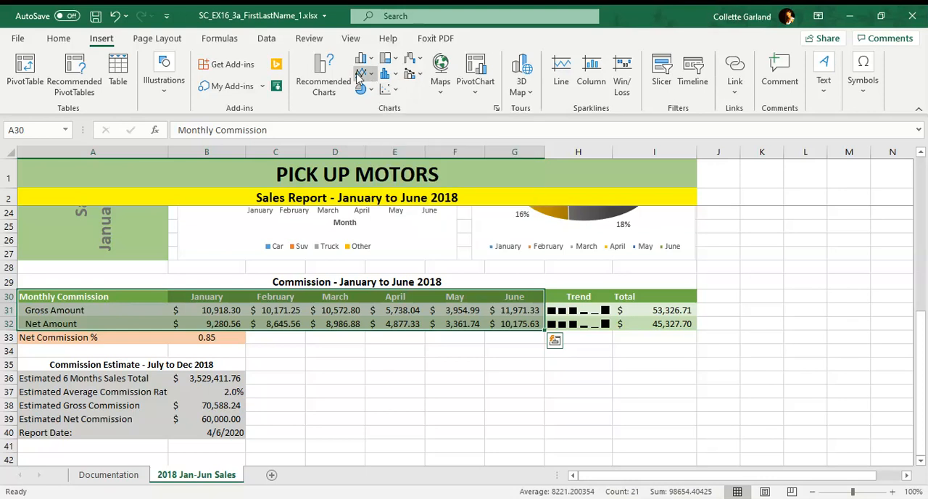
{"action": "left_click", "coordinate": [330, 93]}
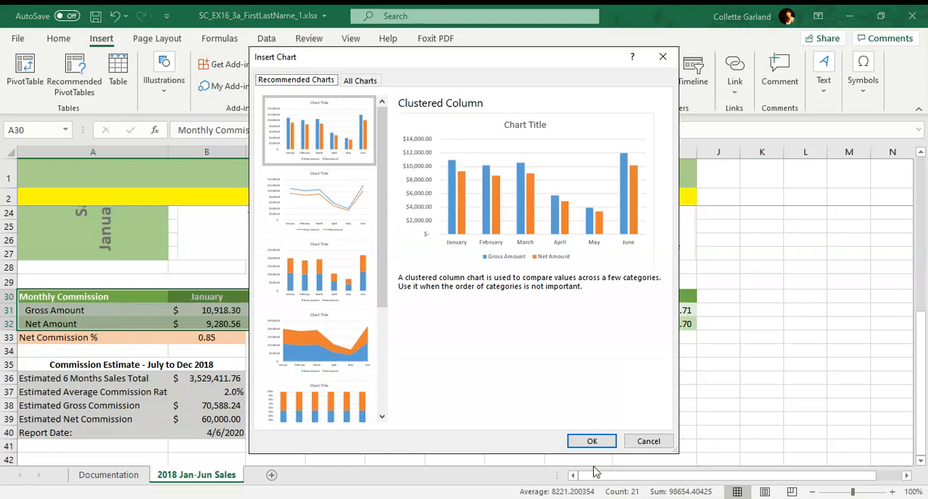
{"action": "left_click", "coordinate": [588, 440]}
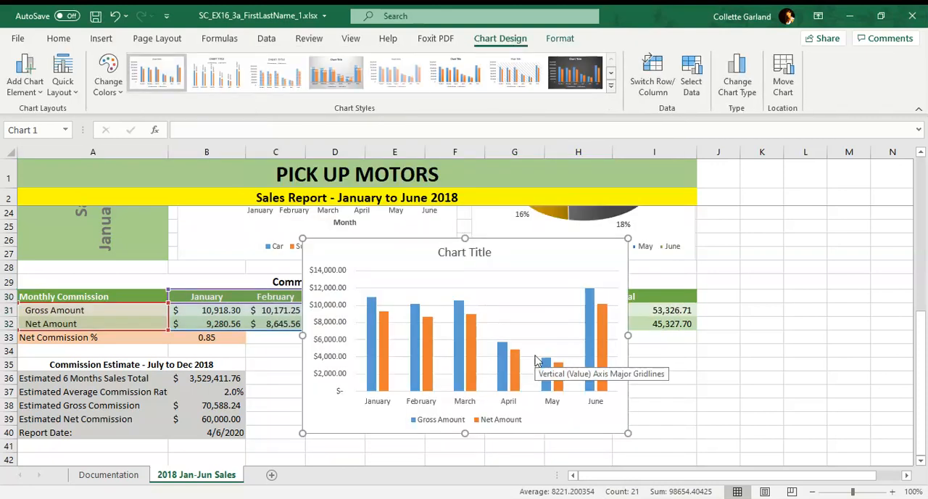
Step: Move the commission chart to a new chart sheet named Commissions 2018
{"action": "right_click", "coordinate": [577, 249]}
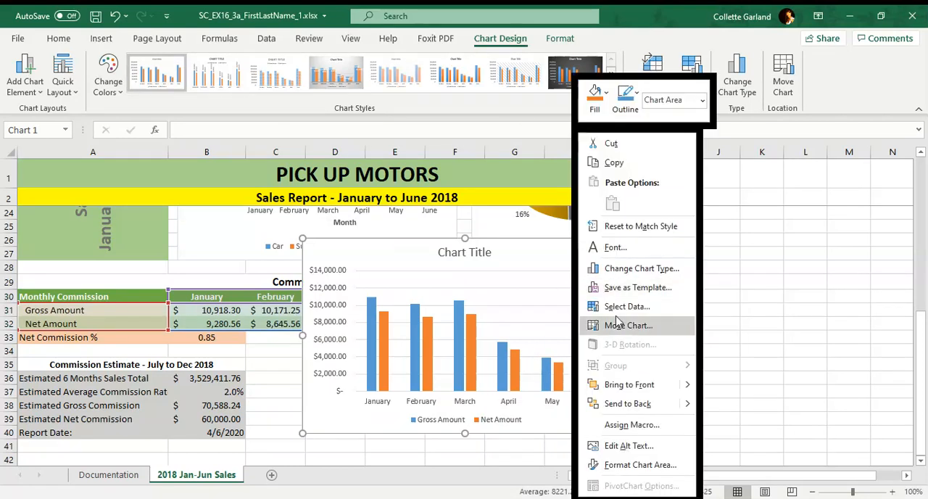
{"action": "left_click", "coordinate": [562, 263]}
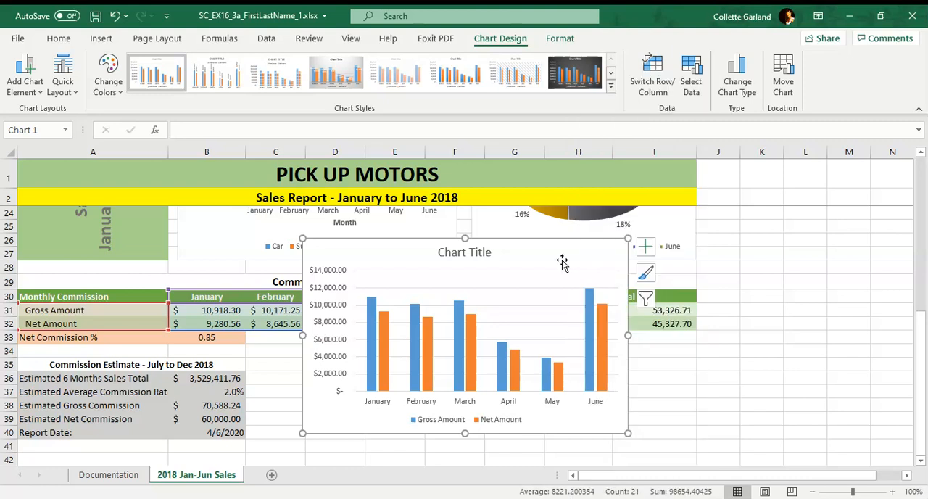
{"action": "left_click", "coordinate": [787, 87]}
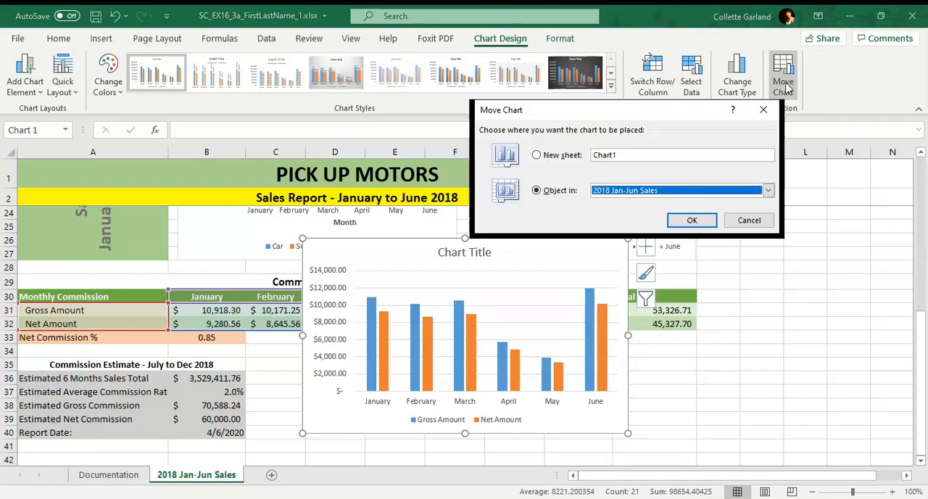
{"action": "left_click", "coordinate": [573, 156]}
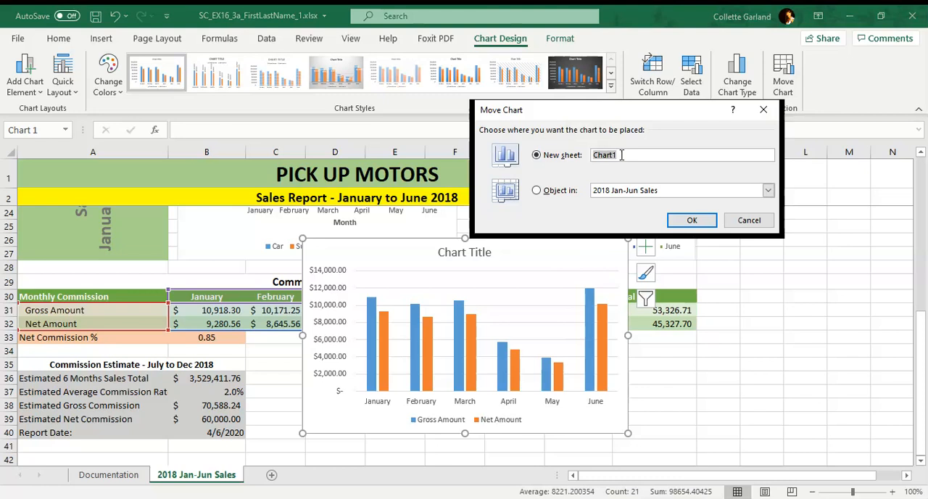
{"action": "type", "text": "Commissions 2018"}
{"action": "left_click", "coordinate": [696, 219]}
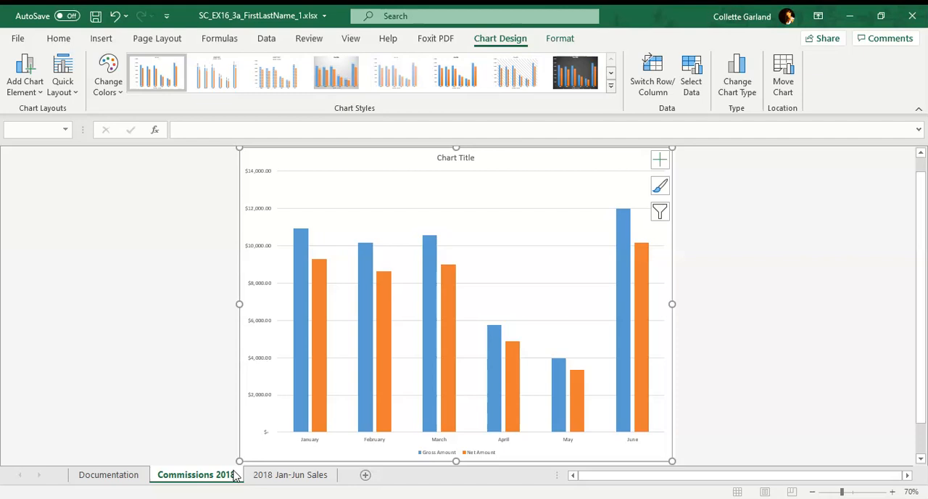
Step: Set the chart title to "Sales Commission - January to June 2018"
{"action": "left_click", "coordinate": [449, 159]}
{"action": "triple_click", "coordinate": [451, 160]}
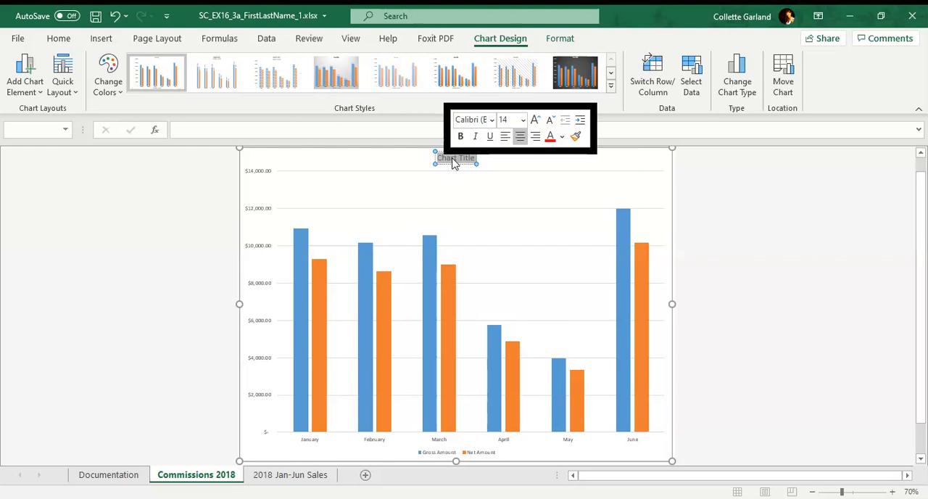
{"action": "type", "text": "Sales"}
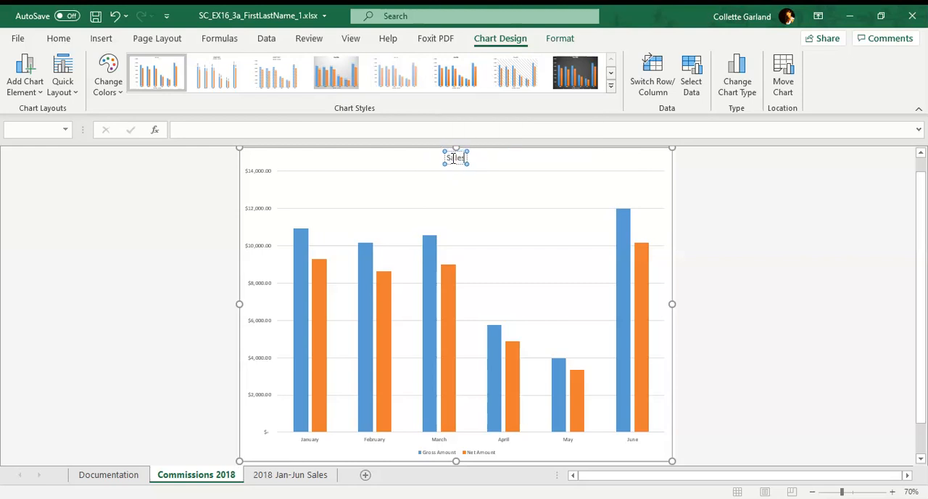
{"action": "type", "text": " Commission"}
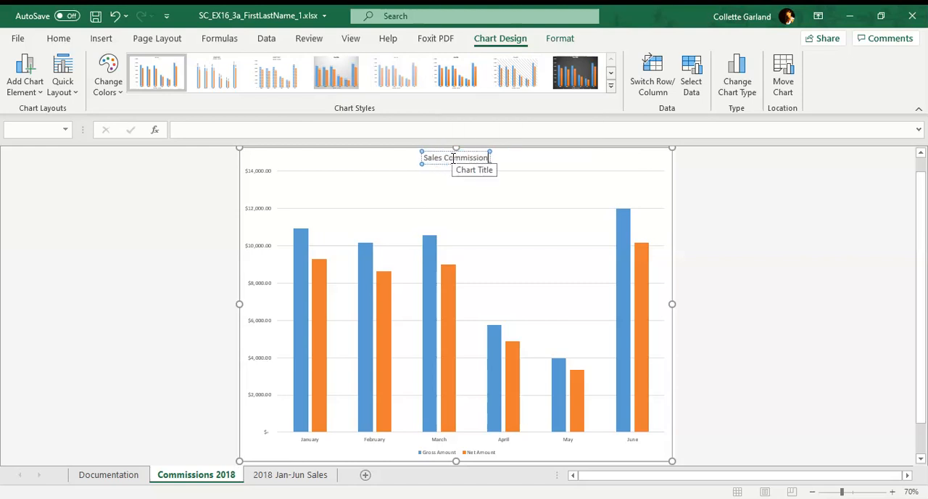
{"action": "type", "text": " - Jnau"}
{"action": "key", "text": "BackSpace"}
{"action": "key", "text": "BackSpace"}
{"action": "key", "text": "BackSpace"}
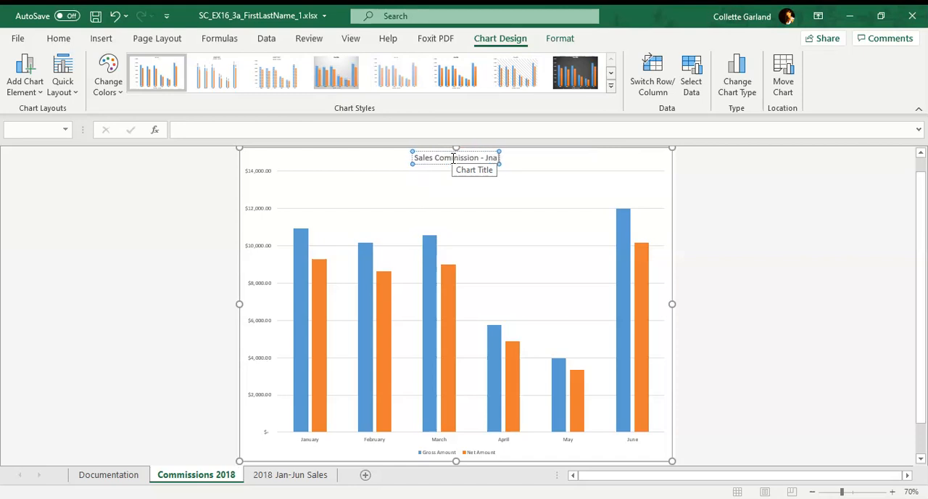
{"action": "type", "text": "anuary"}
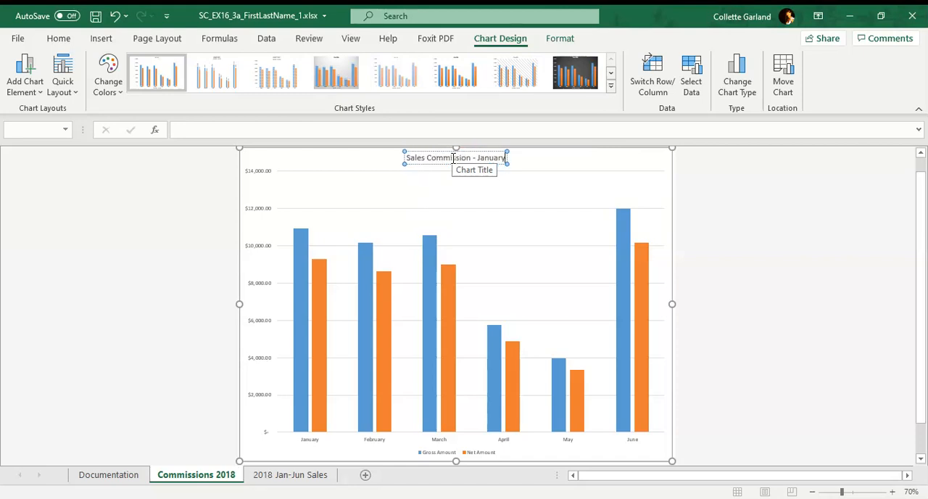
{"action": "type", "text": " to Jun"}
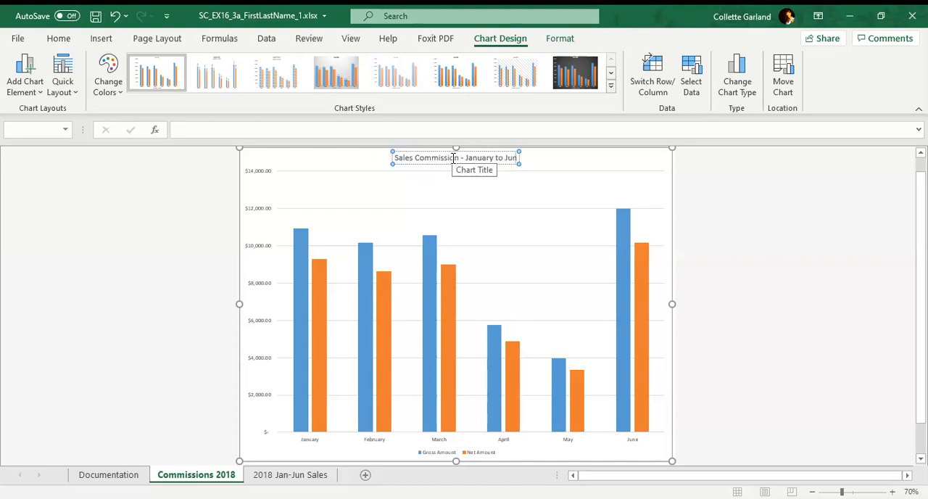
{"action": "type", "text": "e 2018"}
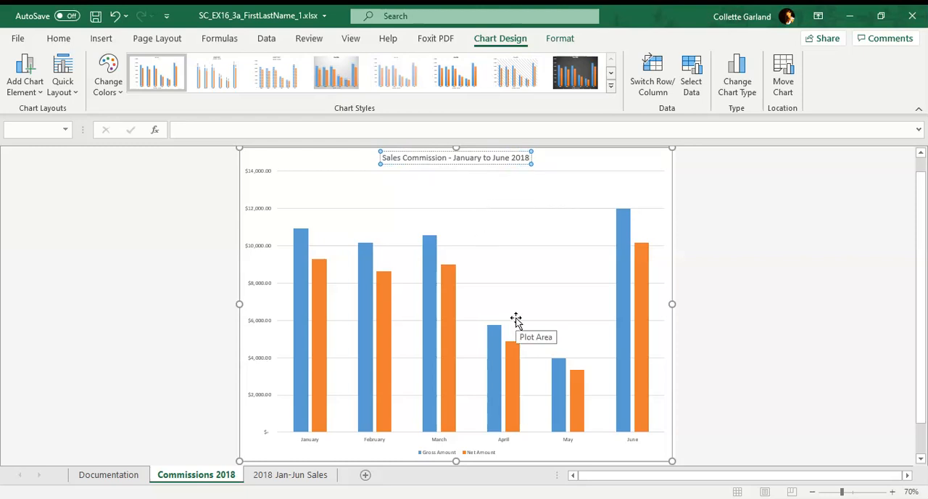
Step: Add axis titles to the commission chart and set the horizontal axis title to "Month"
{"action": "scroll", "coordinate": [512, 320], "scroll_direction": "down", "scroll_amount": 1}
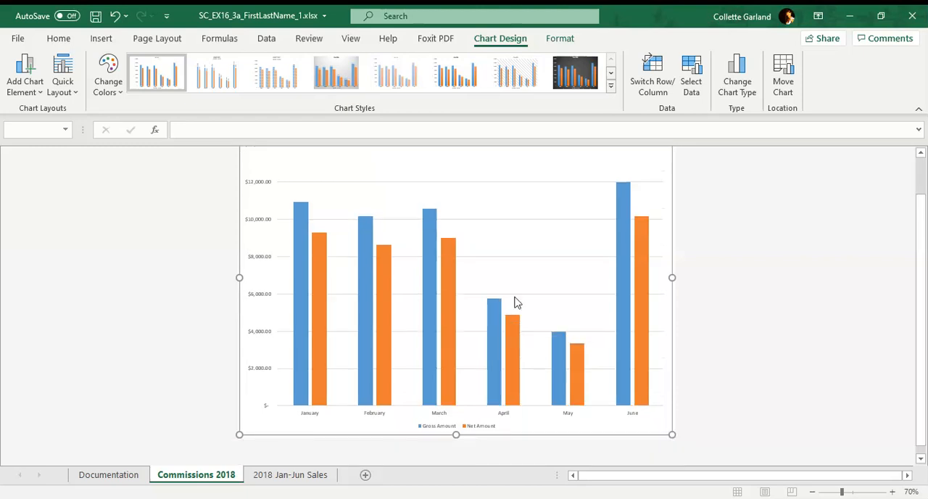
{"action": "left_click", "coordinate": [492, 428]}
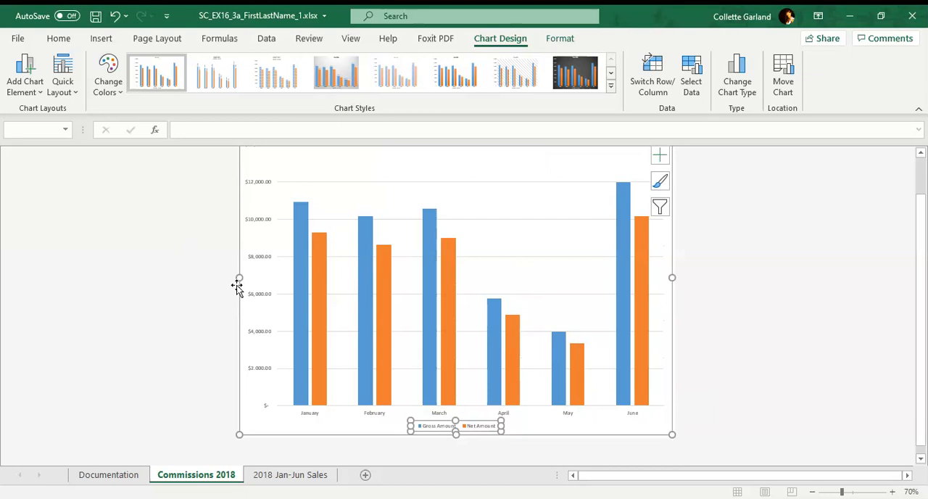
{"action": "scroll", "coordinate": [573, 229], "scroll_direction": "up", "scroll_amount": 2}
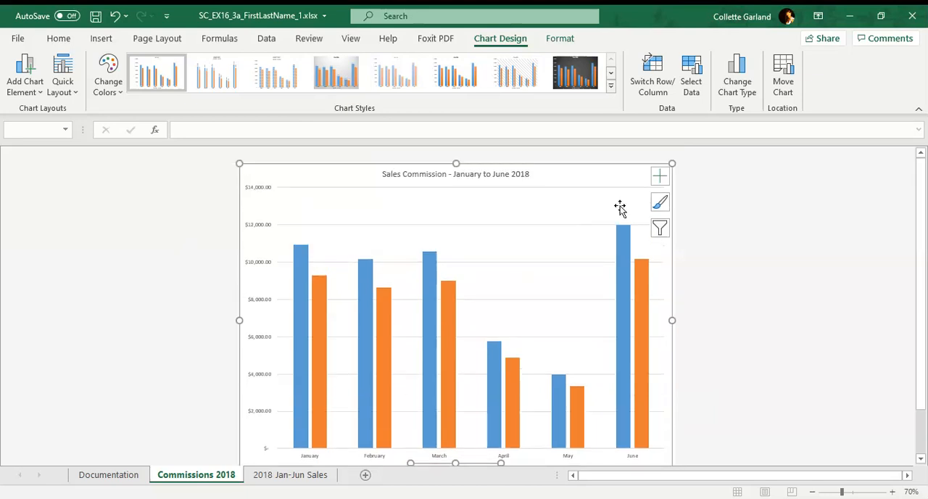
{"action": "left_click", "coordinate": [669, 180]}
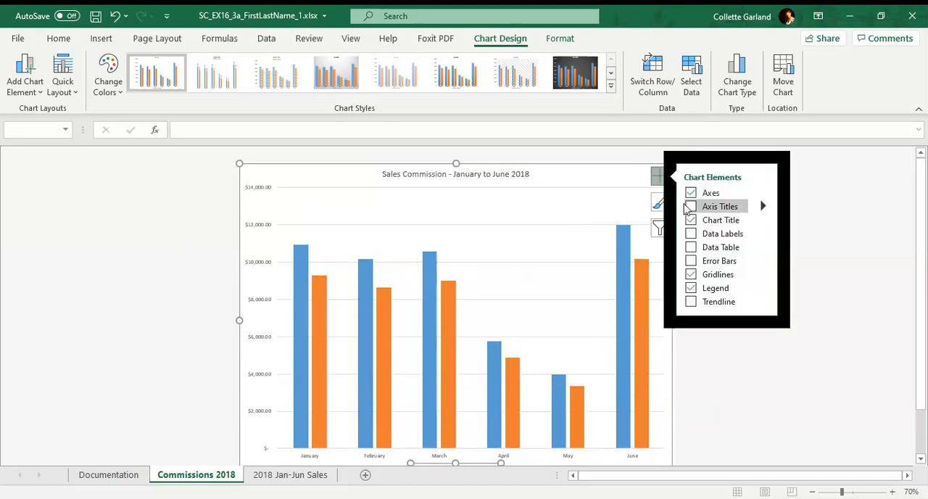
{"action": "left_click", "coordinate": [689, 206]}
{"action": "scroll", "coordinate": [377, 362], "scroll_direction": "down", "scroll_amount": 1}
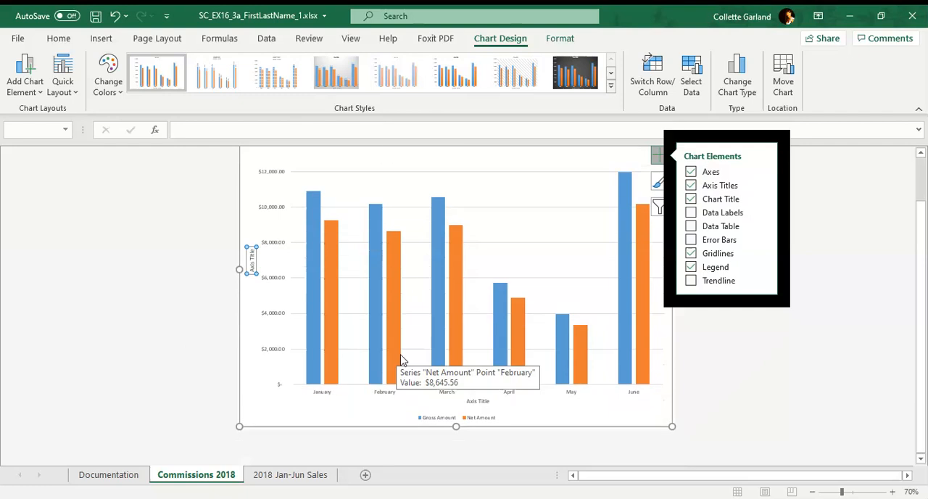
{"action": "left_click", "coordinate": [481, 401]}
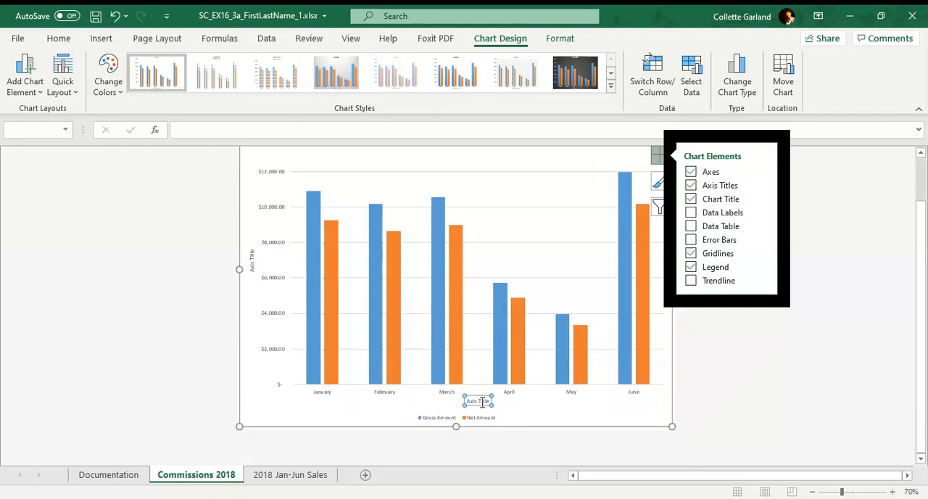
{"action": "triple_click", "coordinate": [483, 402]}
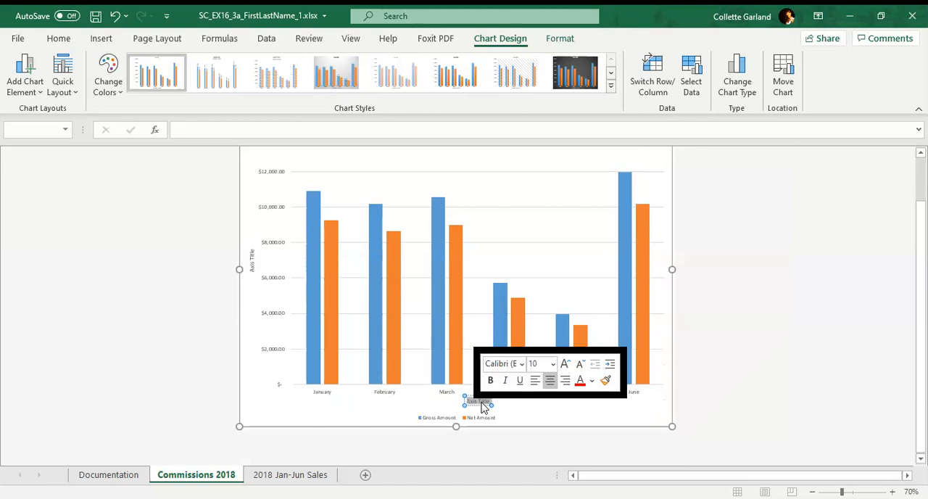
{"action": "type", "text": "Month"}
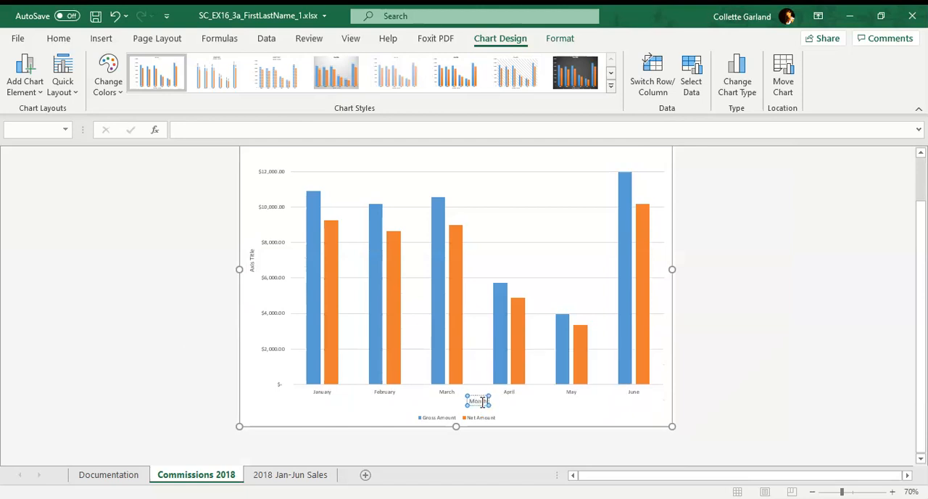
{"action": "left_click", "coordinate": [358, 403]}
Step: Set the vertical axis title of the commission chart to "Commission"
{"action": "left_click", "coordinate": [252, 261]}
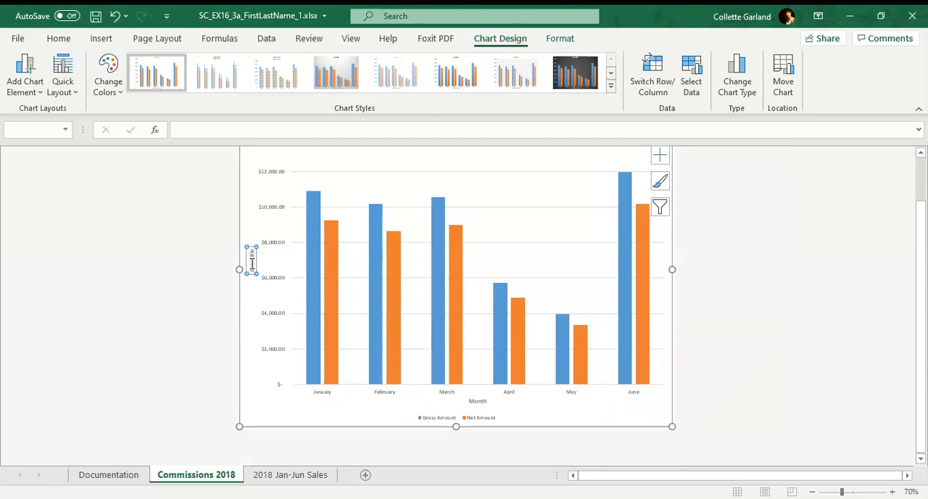
{"action": "triple_click", "coordinate": [251, 263]}
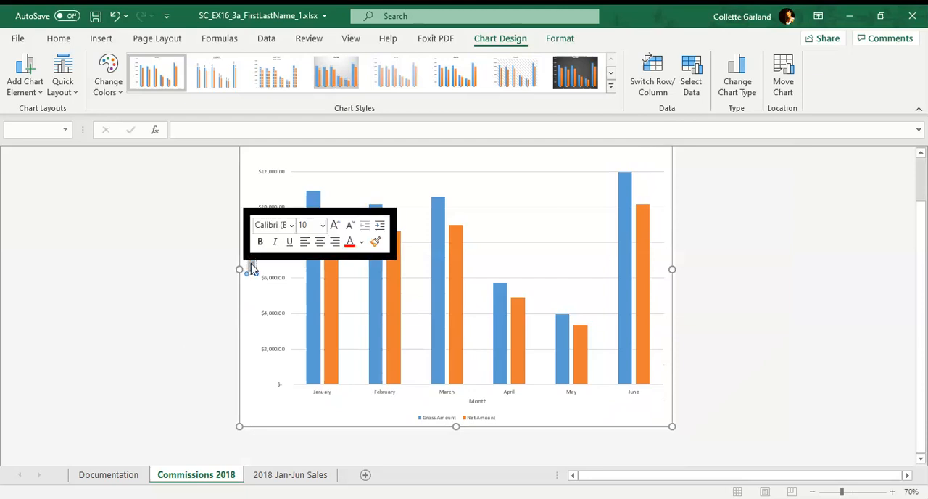
{"action": "type", "text": "Commission"}
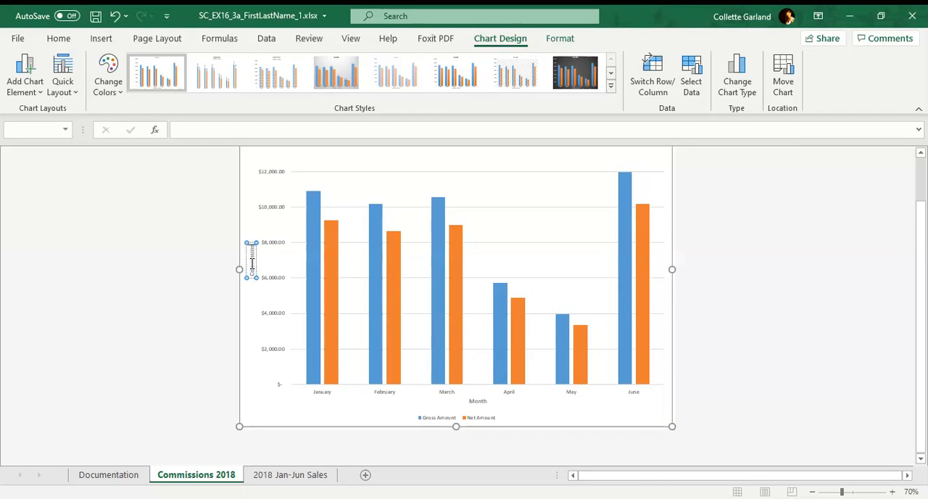
{"action": "left_click", "coordinate": [363, 252]}
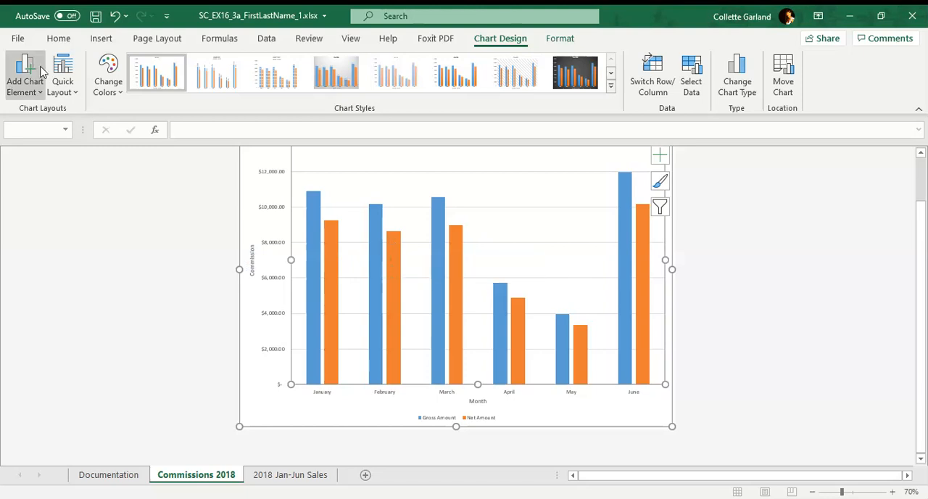
Step: Save a copy of the workbook in the Documents folder as SC_EX16_3a_FirstLastName_2.xlsx
{"action": "left_click", "coordinate": [22, 40]}
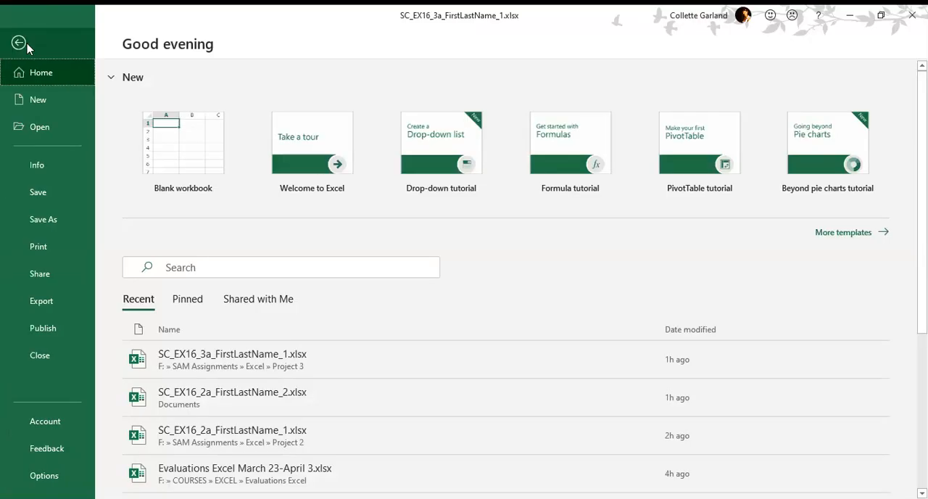
{"action": "left_click", "coordinate": [51, 220]}
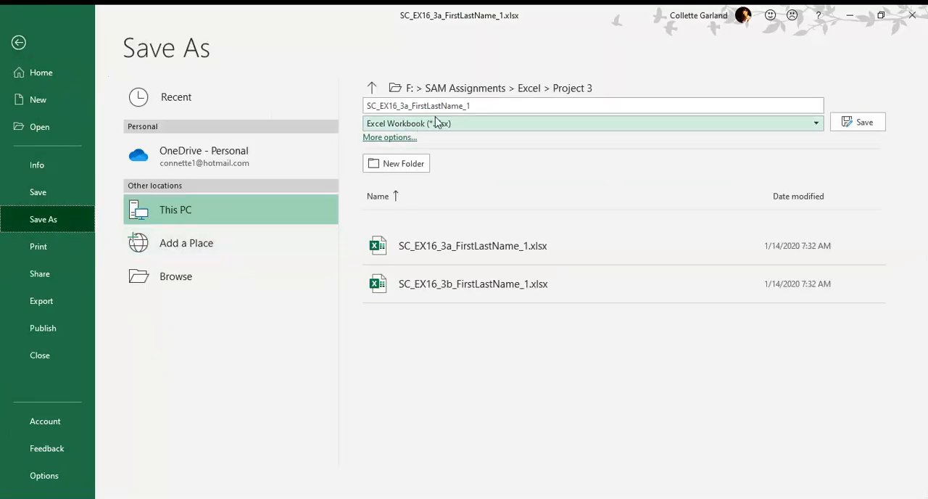
{"action": "left_click", "coordinate": [203, 272]}
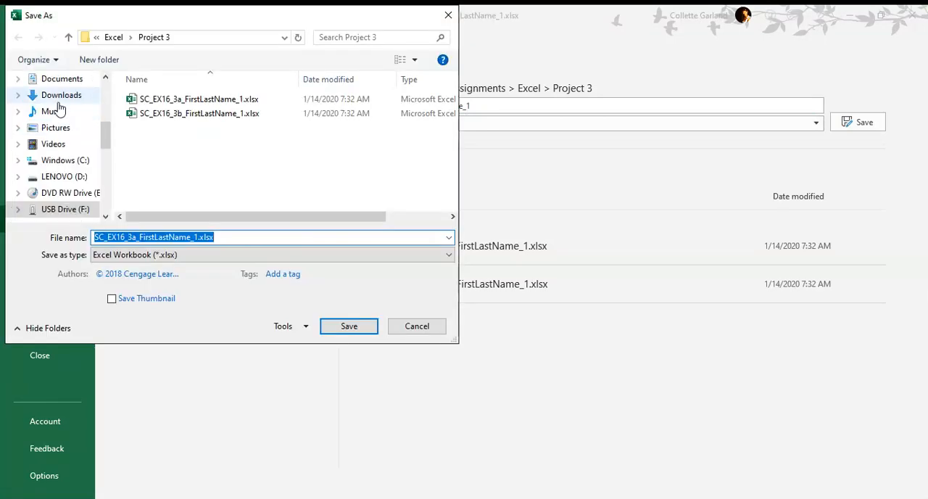
{"action": "left_click", "coordinate": [64, 79]}
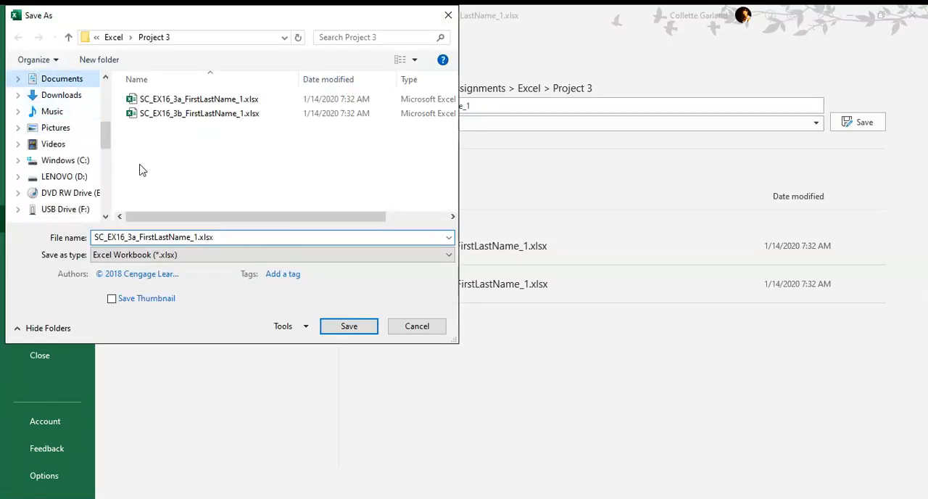
{"action": "double_click", "coordinate": [198, 237]}
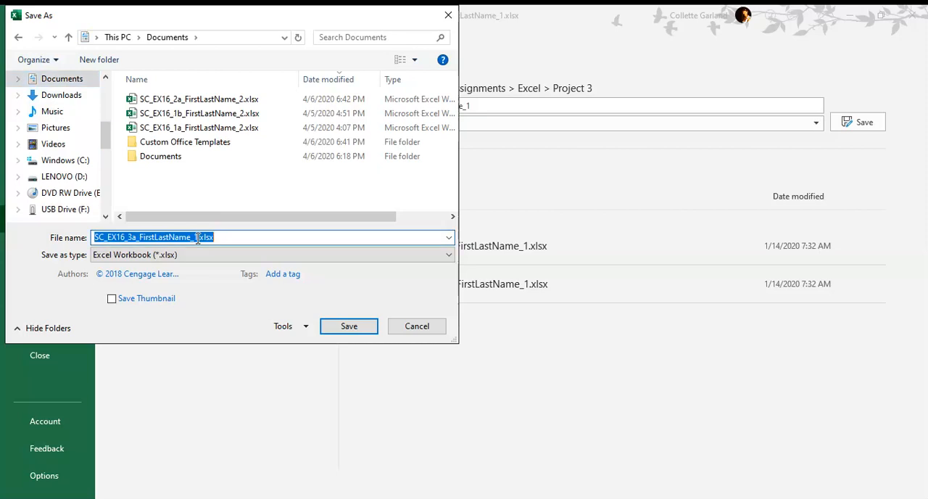
{"action": "left_click", "coordinate": [197, 237]}
{"action": "key", "text": "BackSpace"}
{"action": "type", "text": "2"}
{"action": "left_click", "coordinate": [348, 325]}
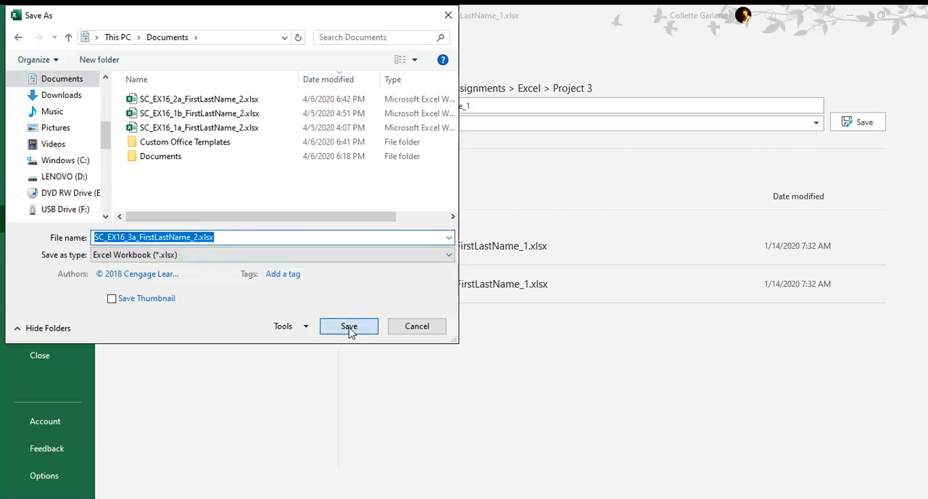